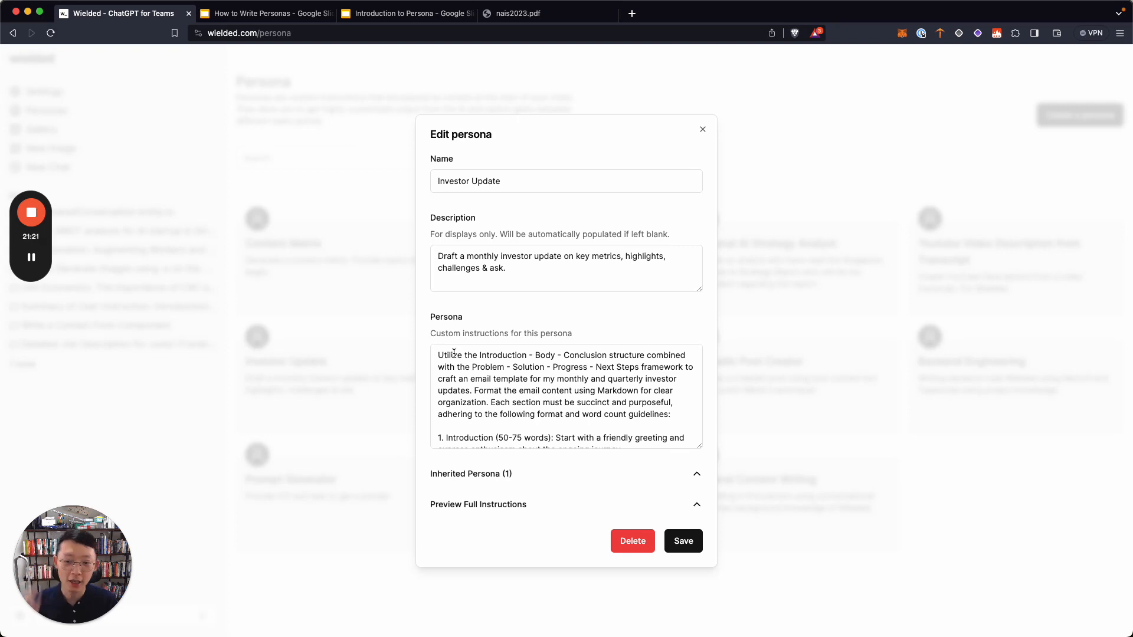
- Examine the framework, Markdown formatting and conciseness instructions at the start of the Investor Update persona, highlighting the key passages
{"action": "scroll", "coordinate": [520, 360], "scroll_direction": "down", "scroll_amount": 1}
{"action": "scroll", "coordinate": [520, 360], "scroll_direction": "up", "scroll_amount": 1}
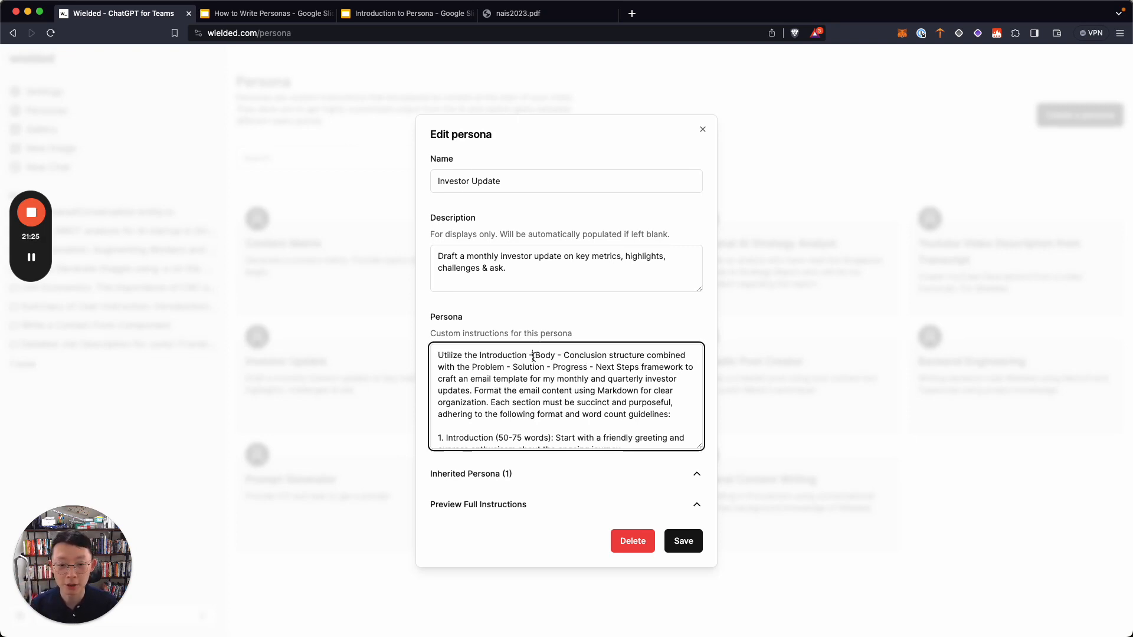
{"action": "left_click_drag", "start_coordinate": [533, 356], "coordinate": [628, 356]}
{"action": "left_click_drag", "start_coordinate": [531, 379], "coordinate": [537, 404]}
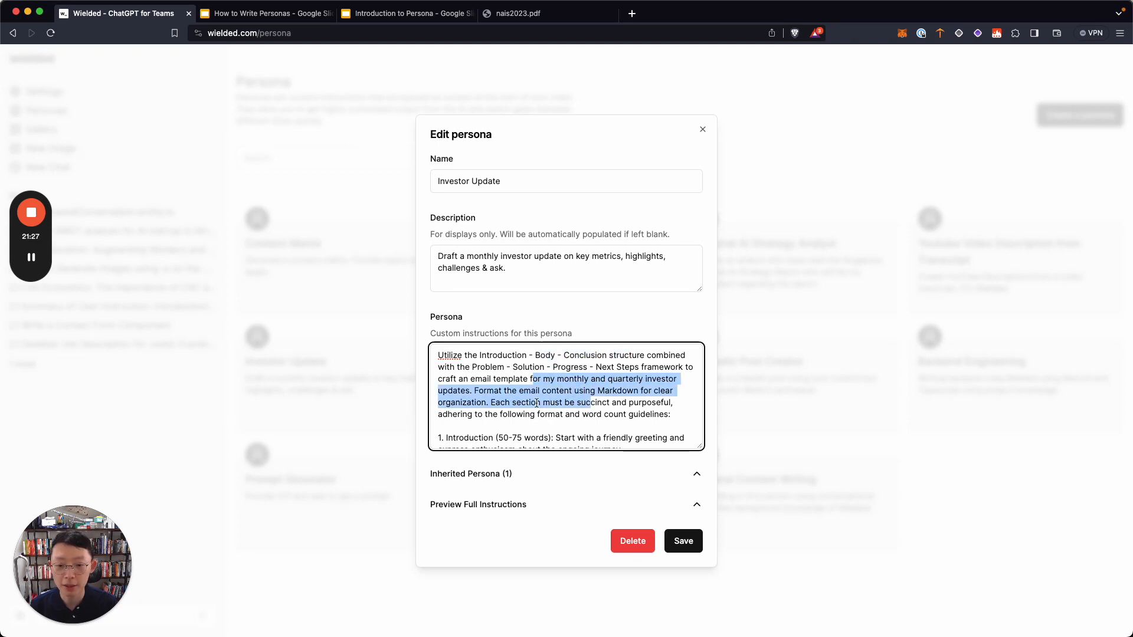
{"action": "left_click", "coordinate": [478, 392]}
{"action": "left_click_drag", "start_coordinate": [473, 391], "coordinate": [676, 415]}
- Read the numbered section guidelines and closing tone instructions of the Investor Update persona, and return to the beginning of the text
{"action": "scroll", "coordinate": [661, 407], "scroll_direction": "down", "scroll_amount": 3}
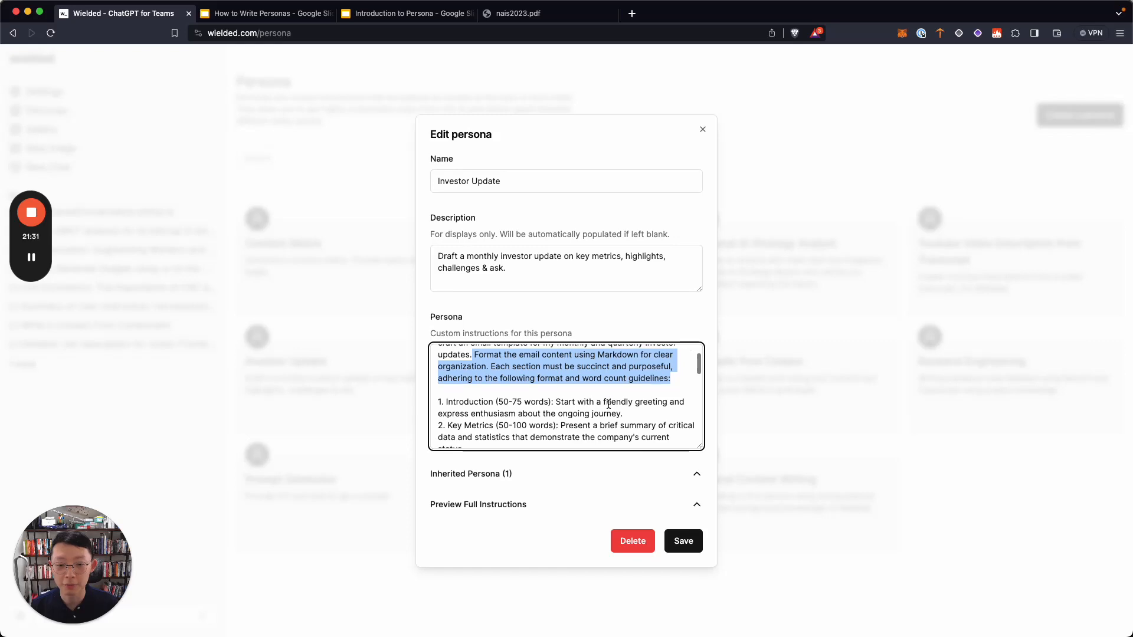
{"action": "scroll", "coordinate": [590, 404], "scroll_direction": "down", "scroll_amount": 2}
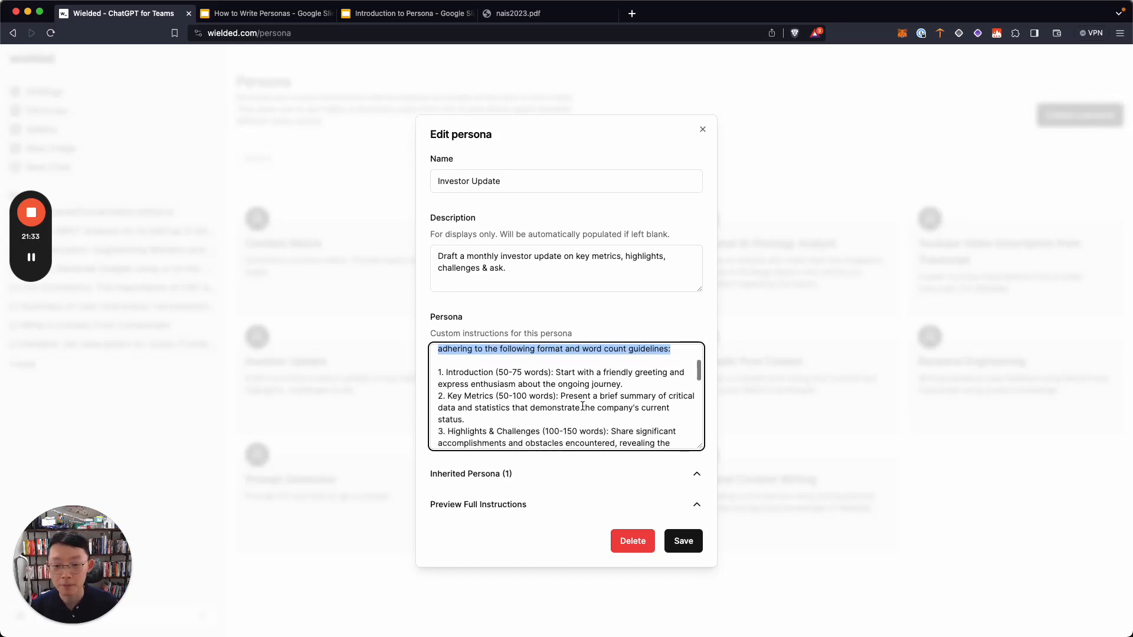
{"action": "scroll", "coordinate": [538, 403], "scroll_direction": "down", "scroll_amount": 5}
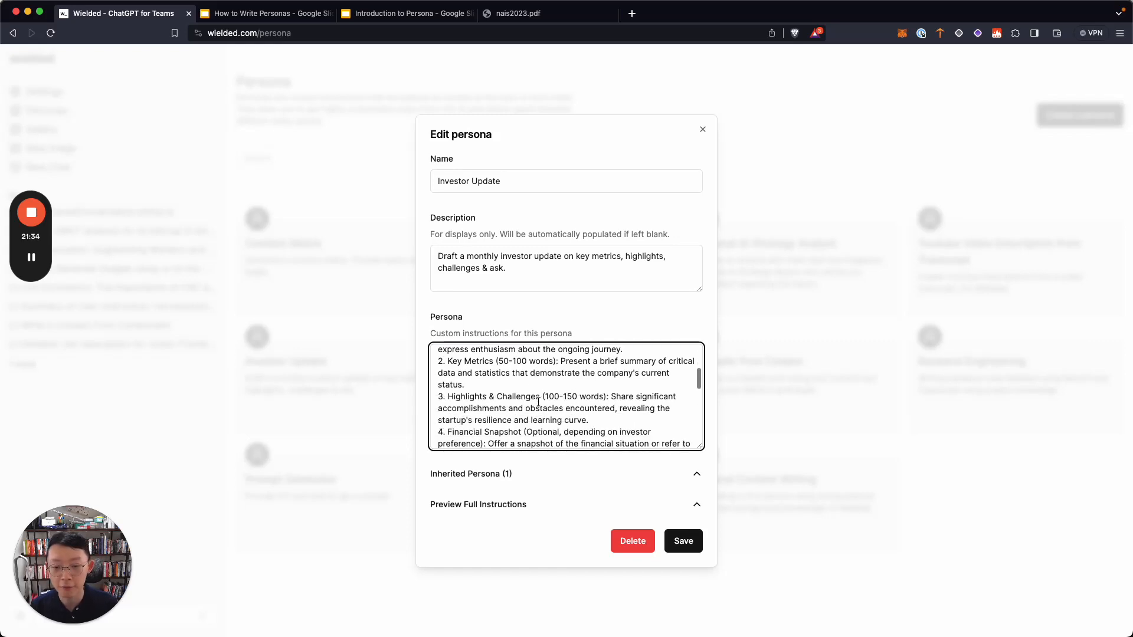
{"action": "scroll", "coordinate": [538, 402], "scroll_direction": "down", "scroll_amount": 8}
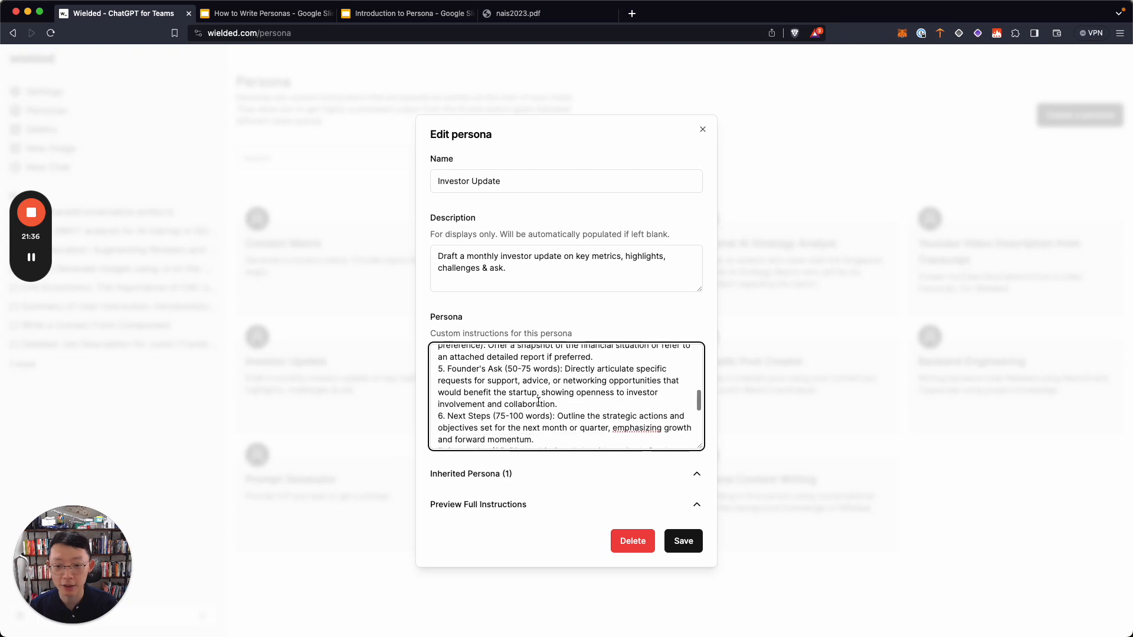
{"action": "scroll", "coordinate": [538, 402], "scroll_direction": "down", "scroll_amount": 7}
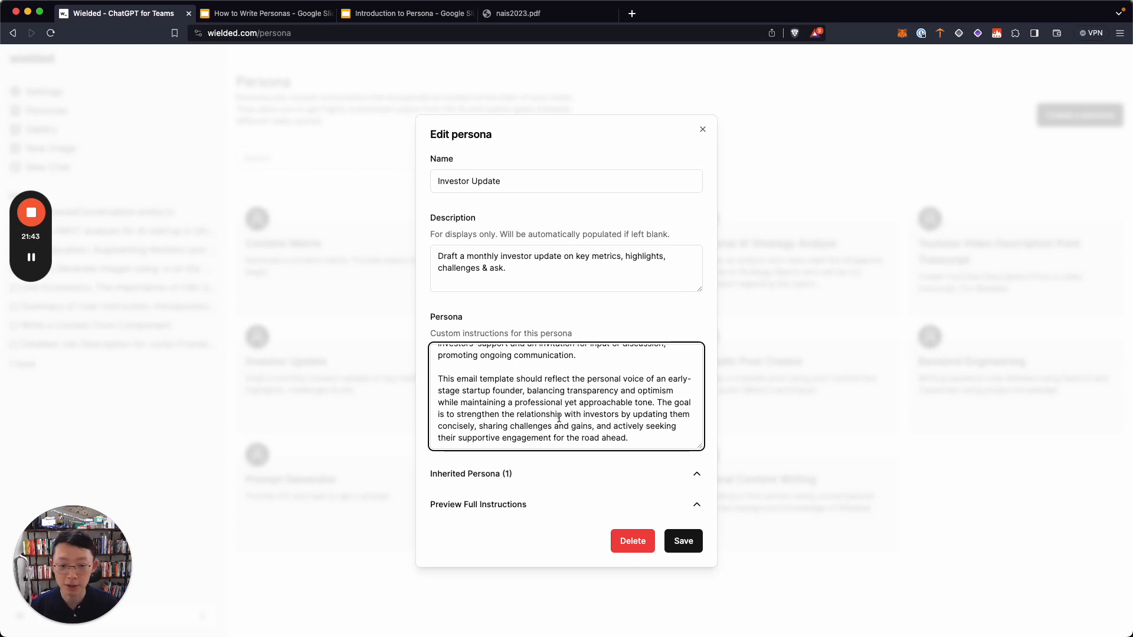
{"action": "scroll", "coordinate": [559, 418], "scroll_direction": "up", "scroll_amount": 10}
{"action": "left_click", "coordinate": [540, 381]}
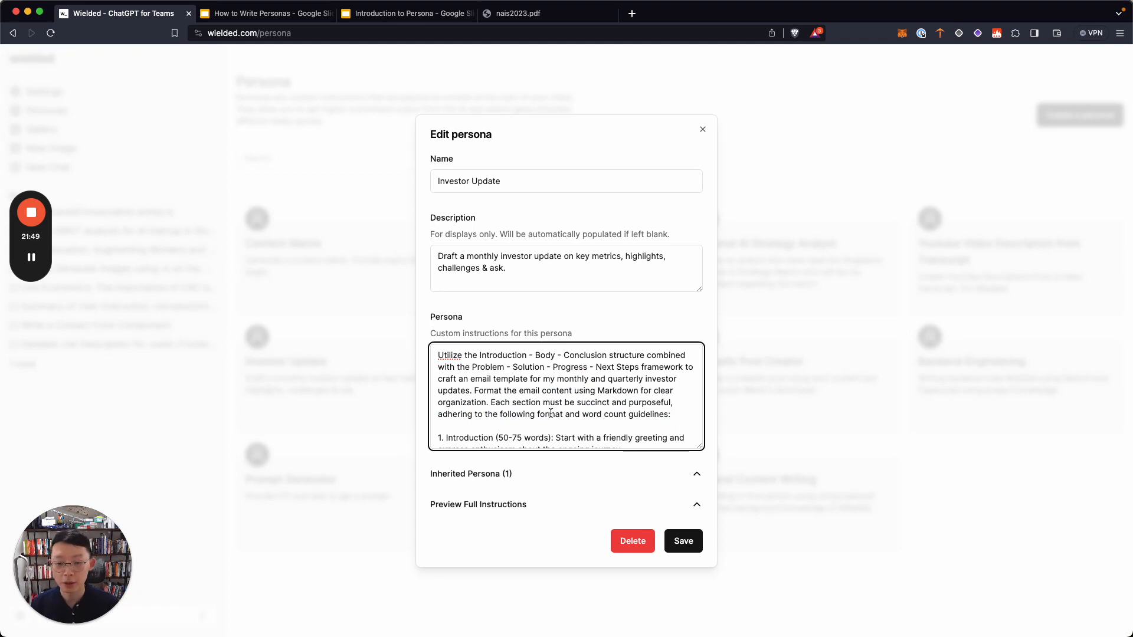
- Check the context line on the Workflow Definition example slide in the How to Write Personas deck, and return to the Wielded persona
{"action": "left_click", "coordinate": [248, 13]}
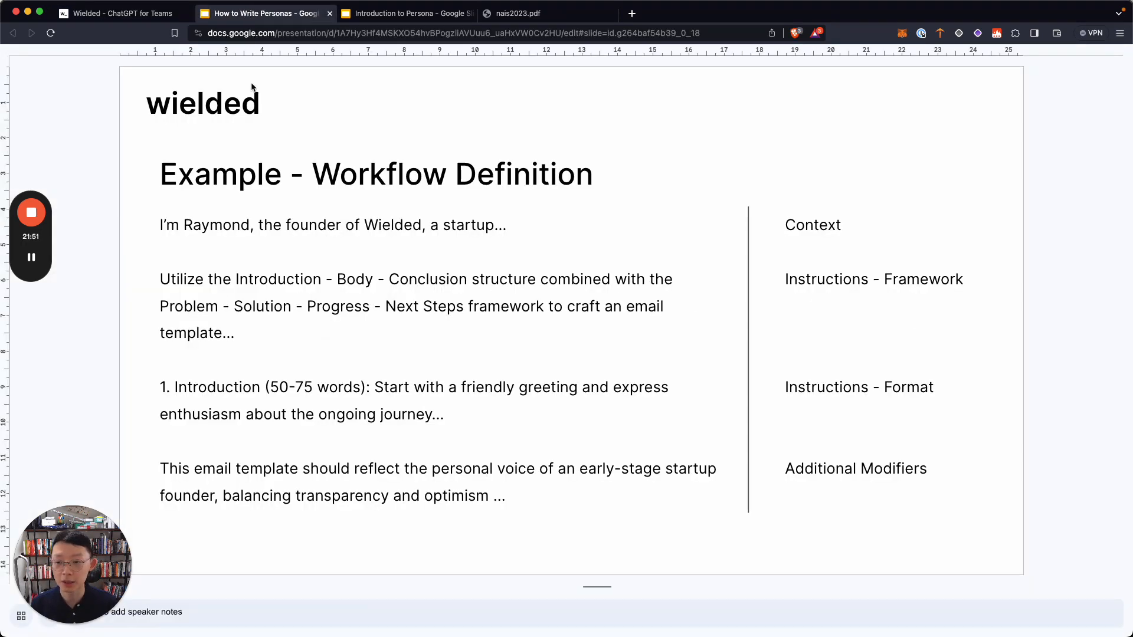
{"action": "left_click", "coordinate": [209, 229]}
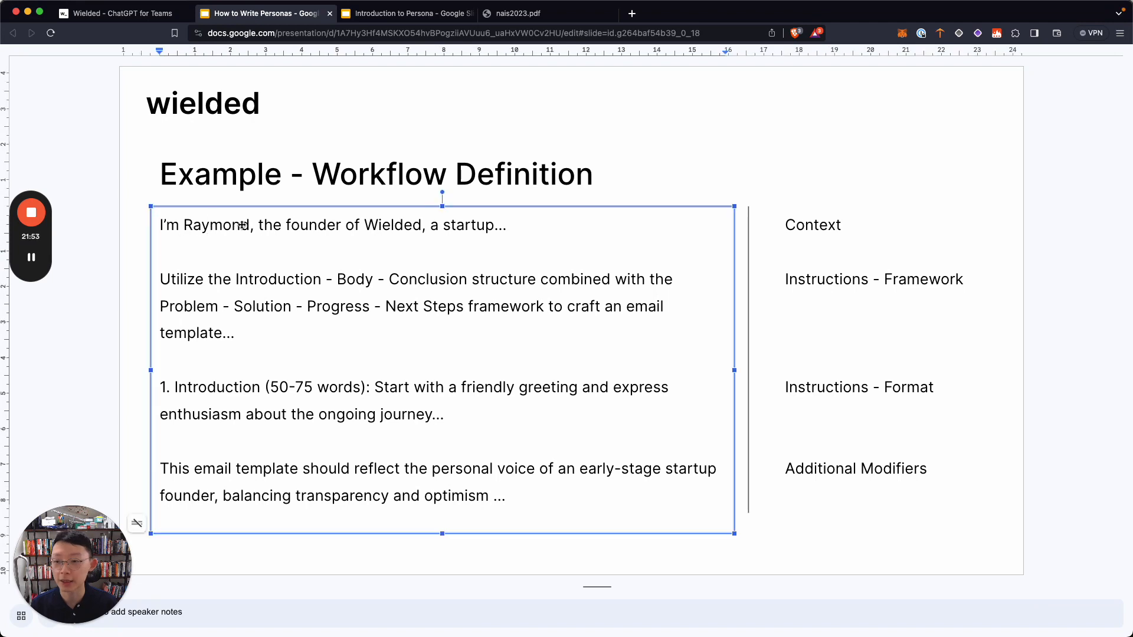
{"action": "left_click", "coordinate": [129, 14]}
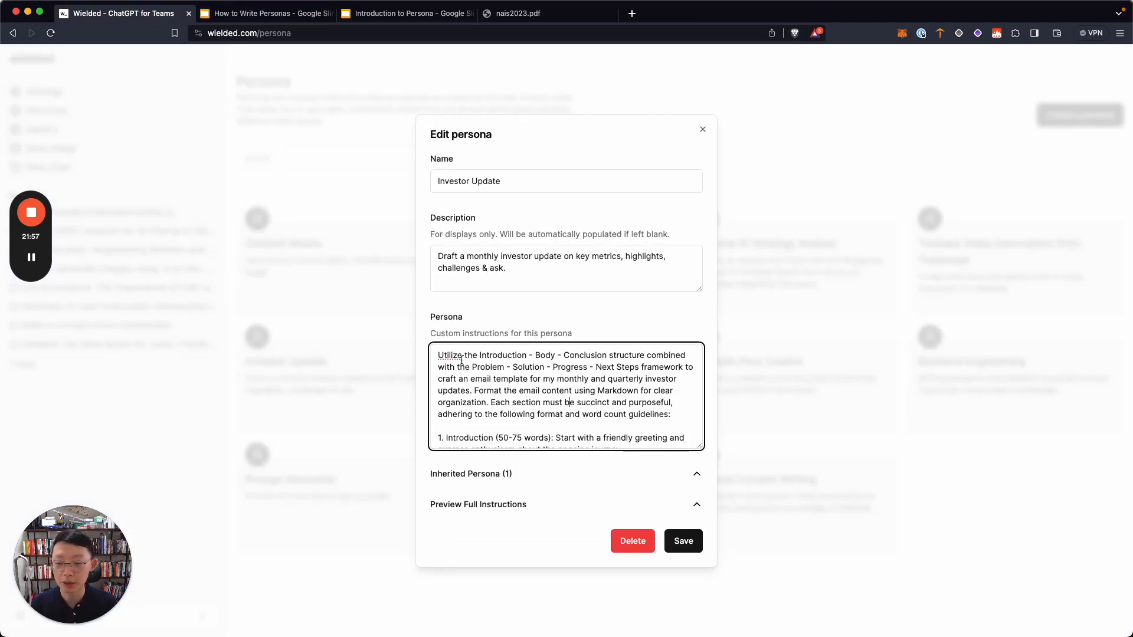
- Expand the inherited persona and full instructions preview of Investor Update, and highlight the founder's background paragraph in the preview
{"action": "left_click", "coordinate": [515, 473]}
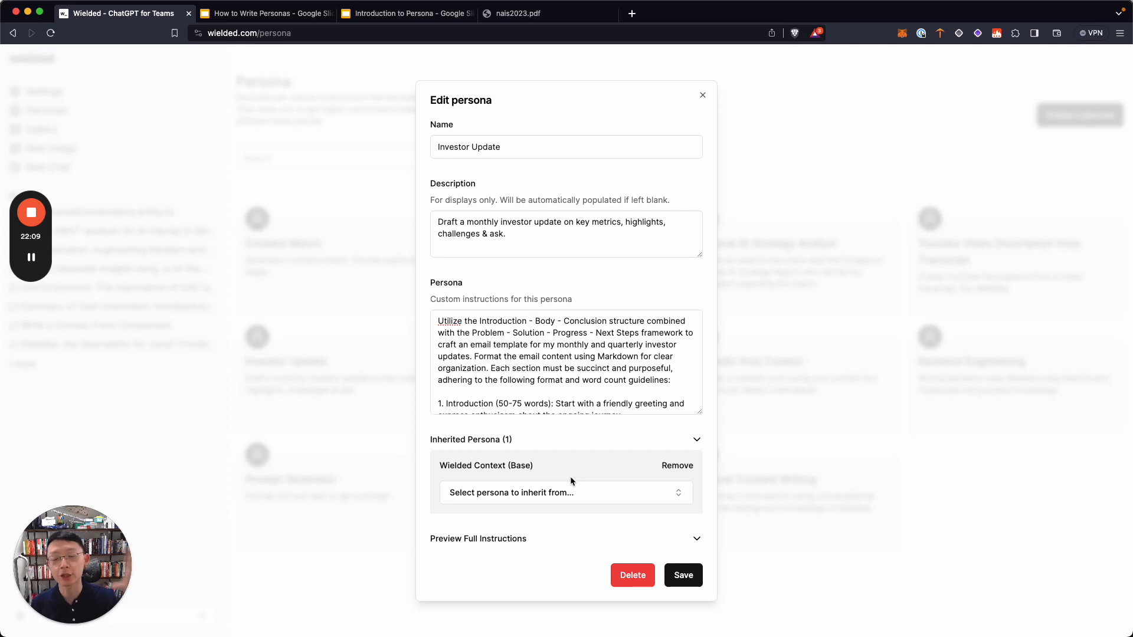
{"action": "left_click", "coordinate": [522, 538]}
{"action": "scroll", "coordinate": [527, 416], "scroll_direction": "down", "scroll_amount": 1}
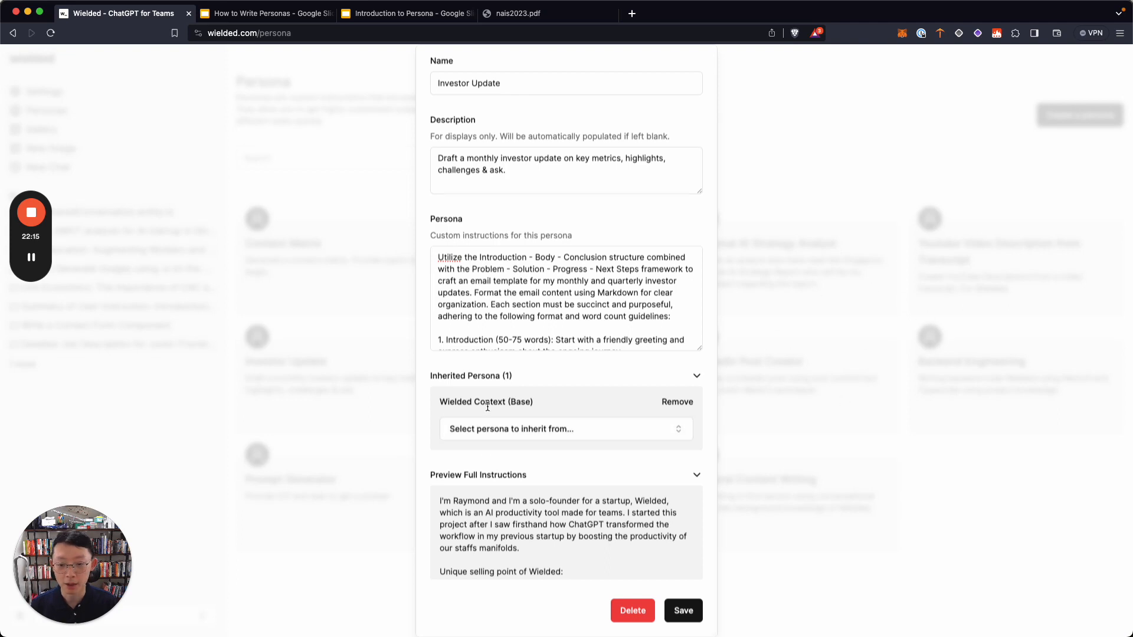
{"action": "scroll", "coordinate": [472, 520], "scroll_direction": "down", "scroll_amount": 1}
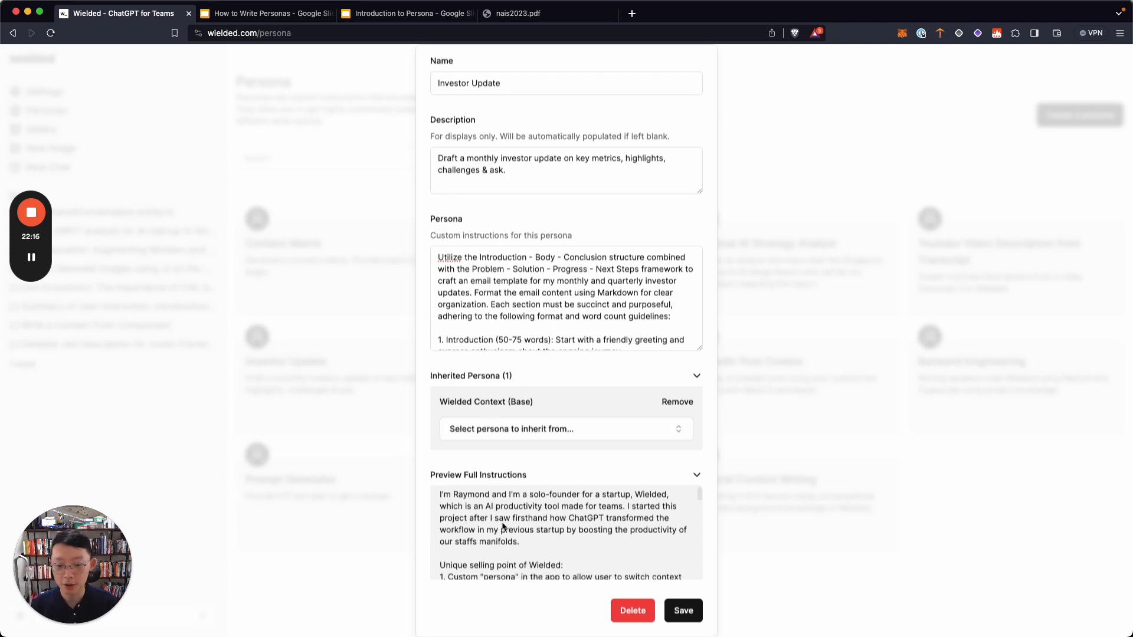
{"action": "scroll", "coordinate": [504, 527], "scroll_direction": "up", "scroll_amount": 1}
{"action": "scroll", "coordinate": [573, 525], "scroll_direction": "down", "scroll_amount": 5}
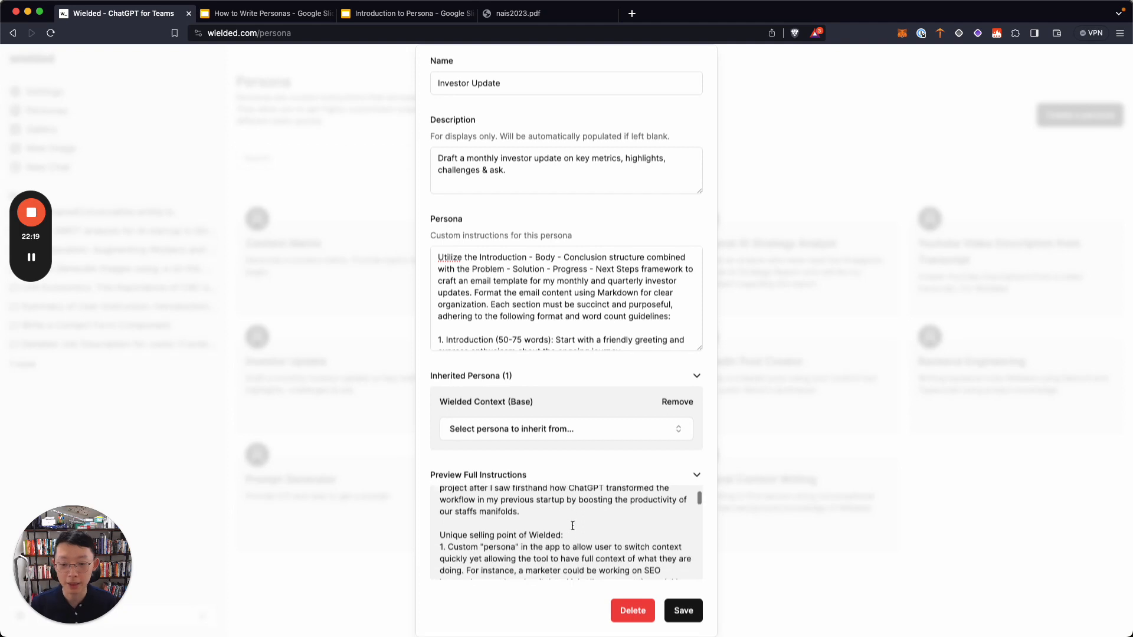
{"action": "scroll", "coordinate": [572, 526], "scroll_direction": "up", "scroll_amount": 4}
{"action": "scroll", "coordinate": [572, 525], "scroll_direction": "up", "scroll_amount": 1}
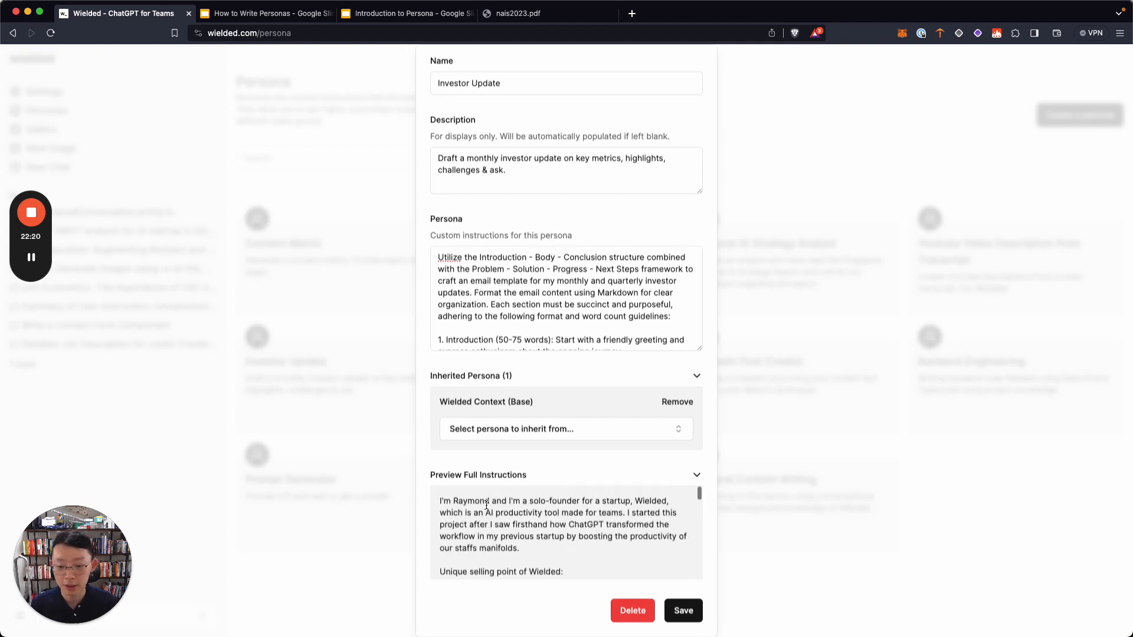
{"action": "left_click_drag", "start_coordinate": [439, 501], "coordinate": [563, 559]}
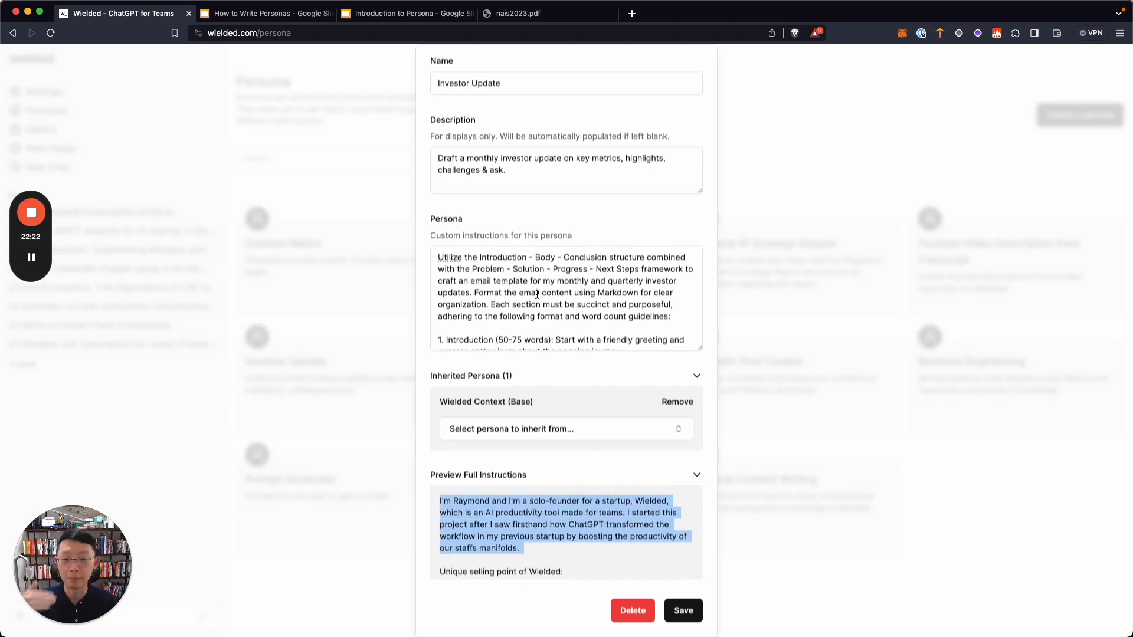
- Compare Investor Update's own instructions with the full preview, highlight the inherited Wielded Context (Base) entry, and close the persona without saving
{"action": "scroll", "coordinate": [537, 294], "scroll_direction": "up", "scroll_amount": 1}
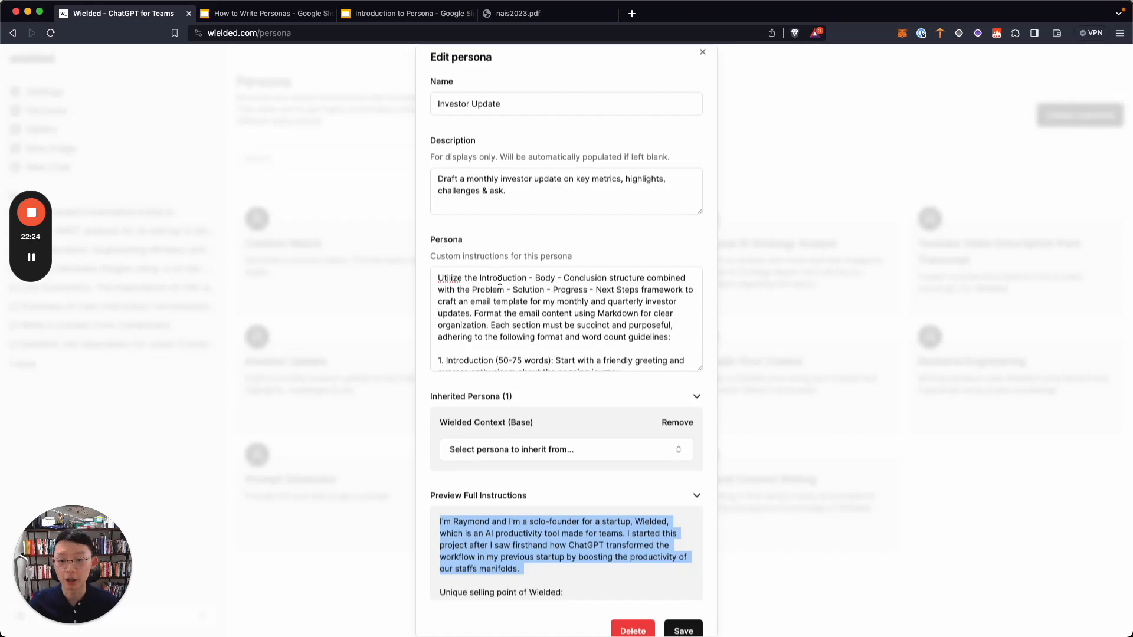
{"action": "scroll", "coordinate": [563, 369], "scroll_direction": "down", "scroll_amount": 3}
{"action": "scroll", "coordinate": [567, 398], "scroll_direction": "down", "scroll_amount": 1}
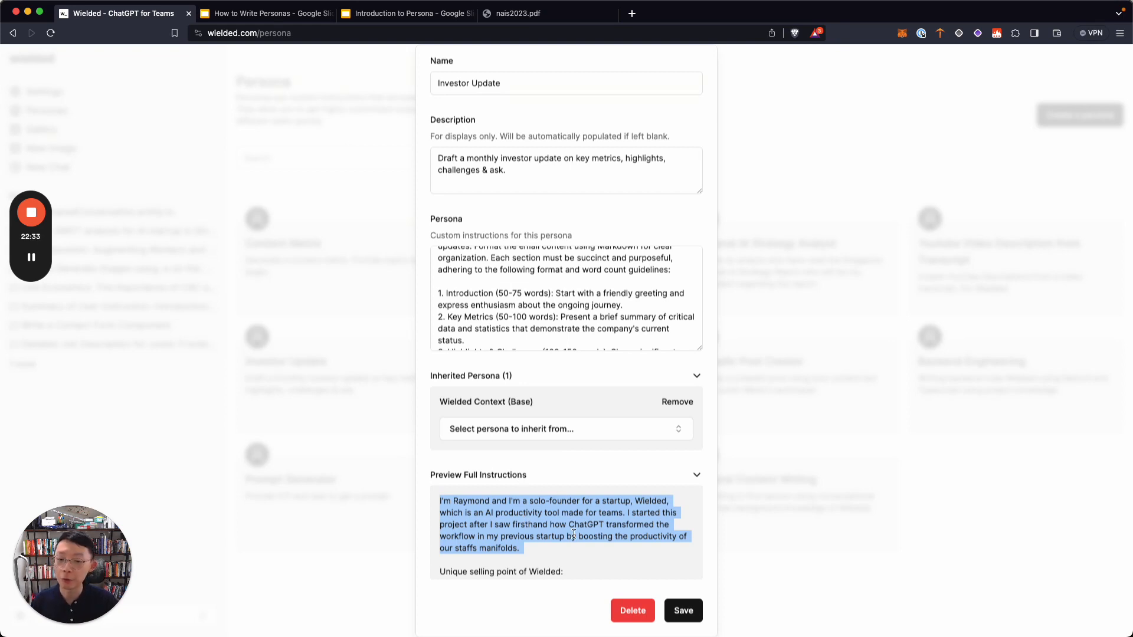
{"action": "scroll", "coordinate": [574, 533], "scroll_direction": "down", "scroll_amount": 1}
{"action": "scroll", "coordinate": [573, 533], "scroll_direction": "up", "scroll_amount": 1}
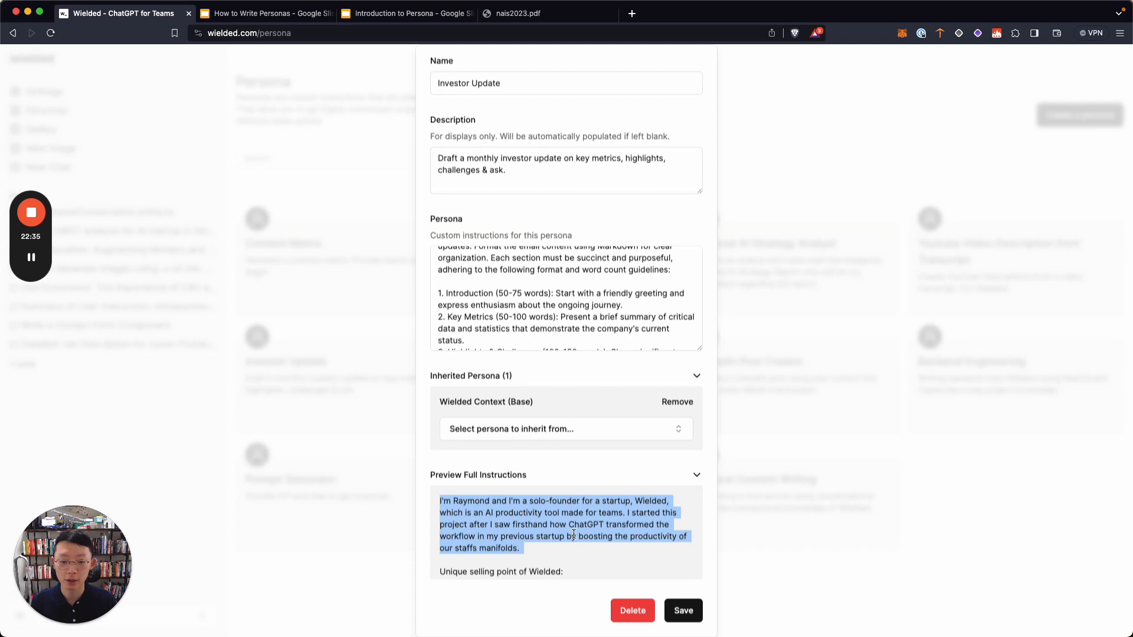
{"action": "scroll", "coordinate": [574, 534], "scroll_direction": "down", "scroll_amount": 4}
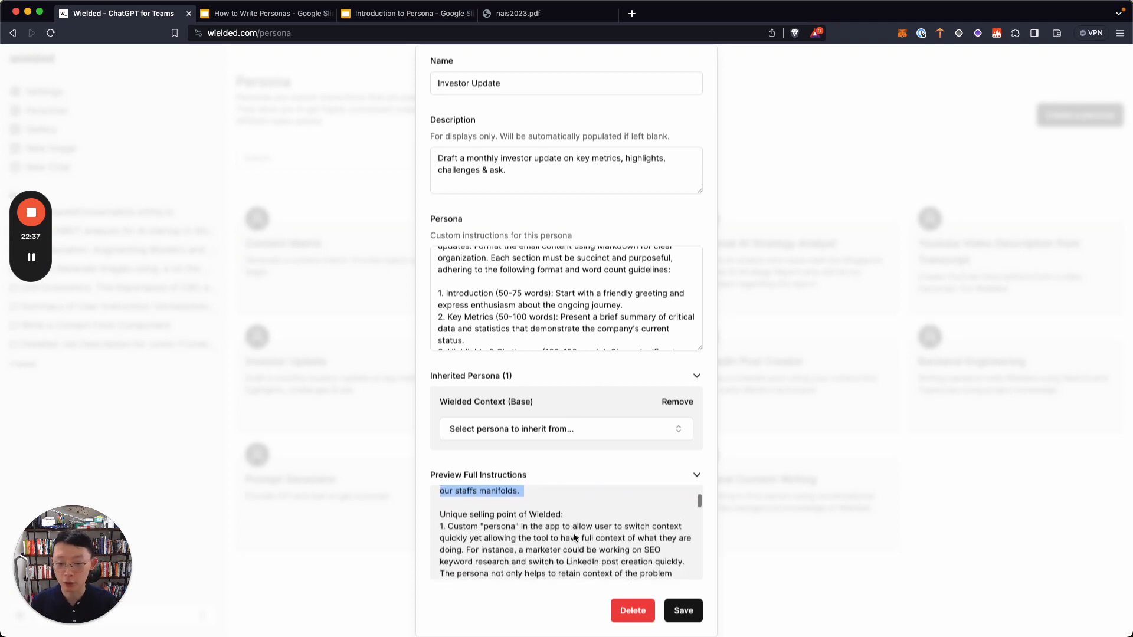
{"action": "scroll", "coordinate": [574, 534], "scroll_direction": "down", "scroll_amount": 2}
{"action": "scroll", "coordinate": [576, 536], "scroll_direction": "up", "scroll_amount": 6}
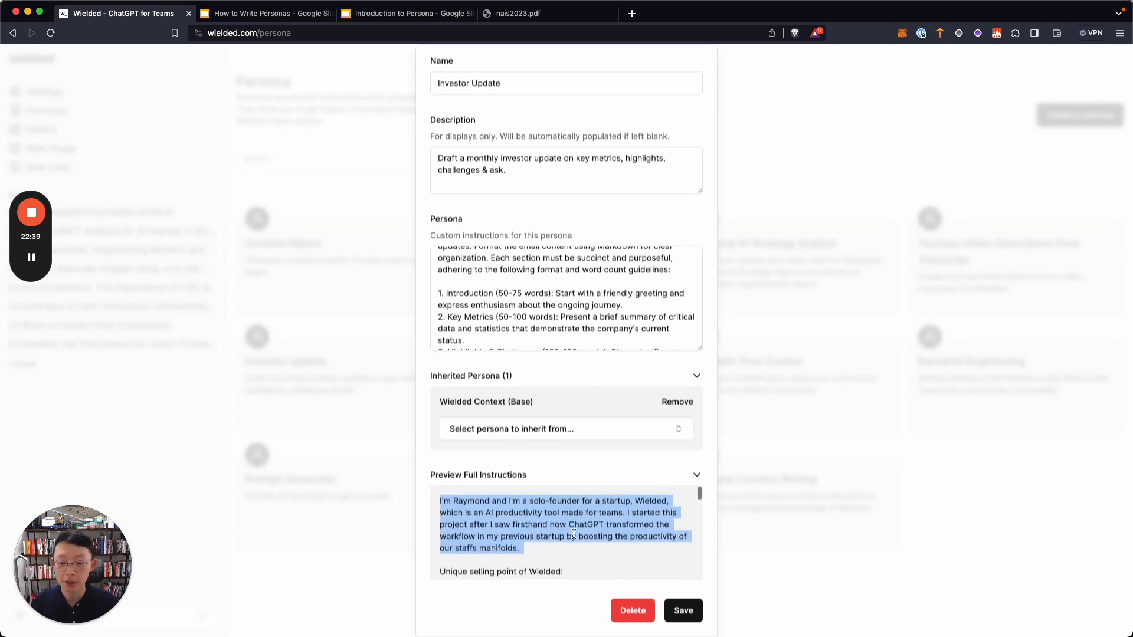
{"action": "scroll", "coordinate": [578, 537], "scroll_direction": "up", "scroll_amount": 1}
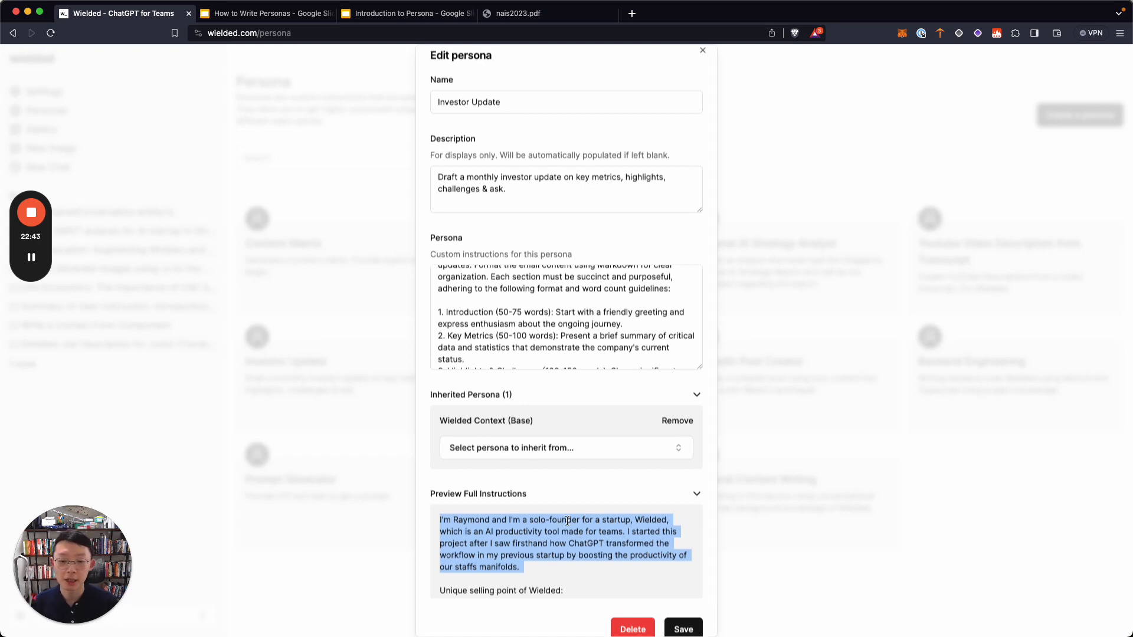
{"action": "scroll", "coordinate": [623, 526], "scroll_direction": "up", "scroll_amount": 1}
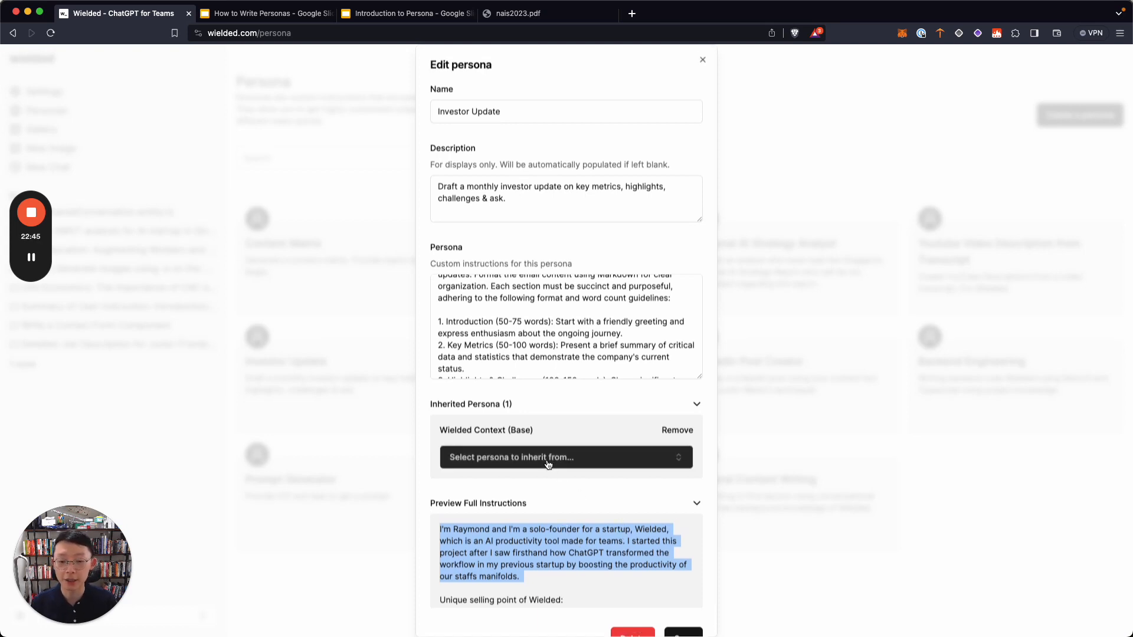
{"action": "left_click_drag", "start_coordinate": [447, 430], "coordinate": [547, 430]}
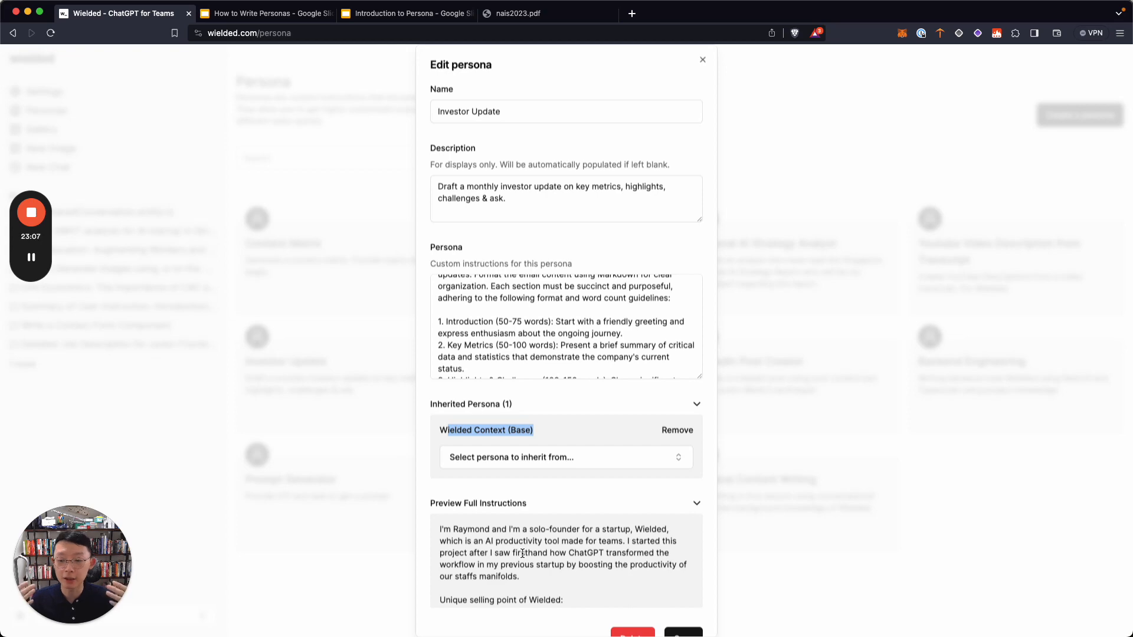
{"action": "left_click", "coordinate": [832, 468]}
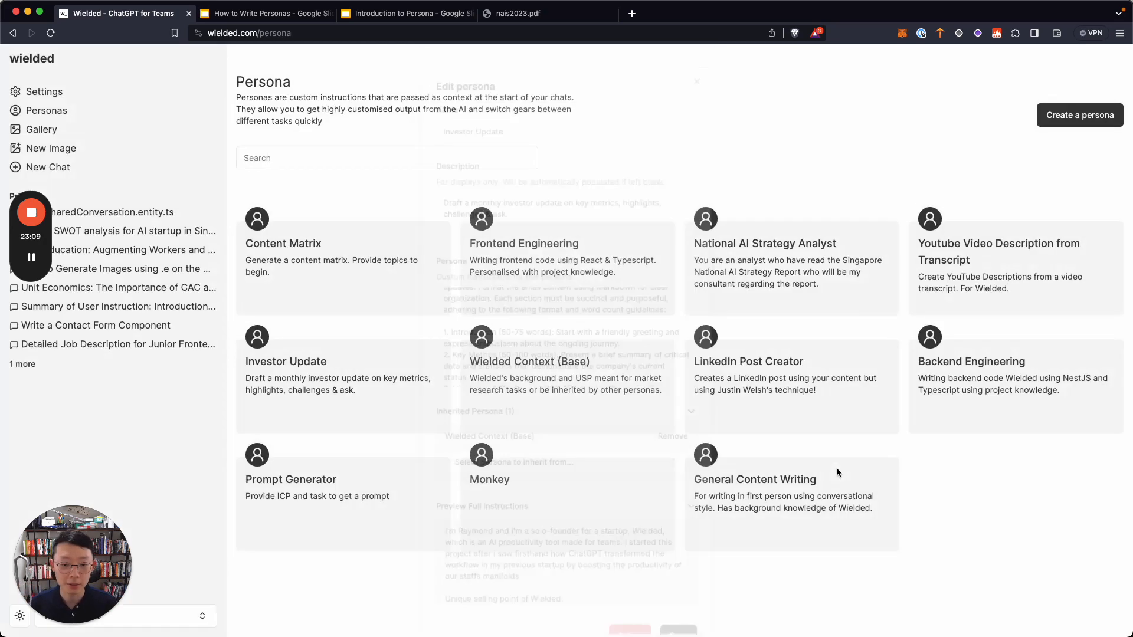
- Open the Wielded Context (Base) persona, review its description and custom instructions, and close it without saving
{"action": "left_click", "coordinate": [551, 398]}
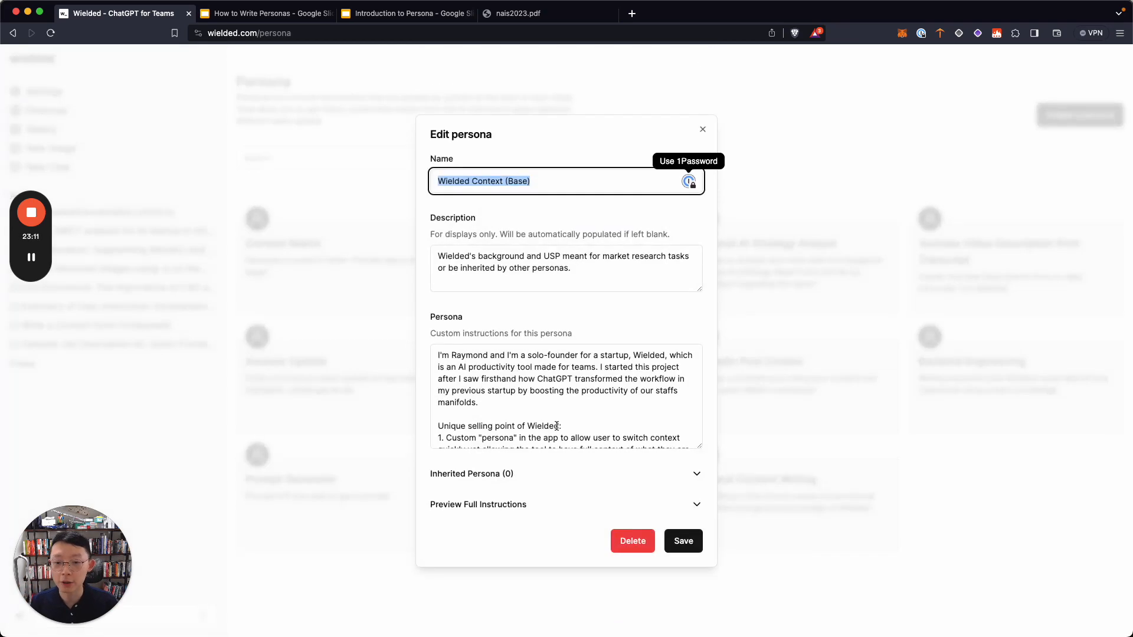
{"action": "left_click", "coordinate": [573, 262]}
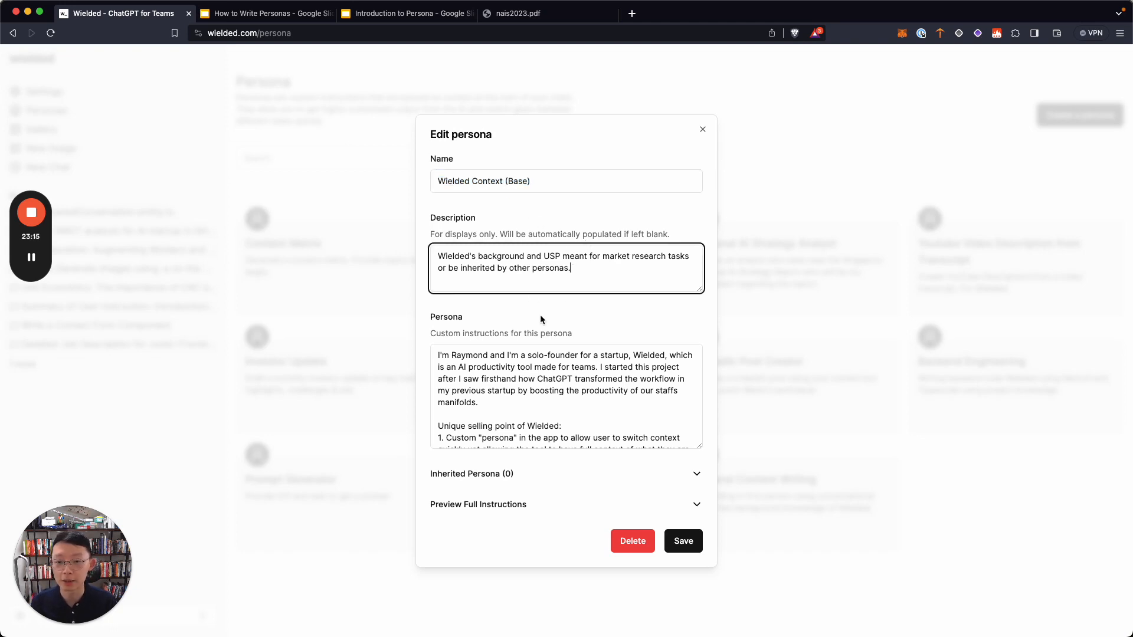
{"action": "scroll", "coordinate": [554, 372], "scroll_direction": "down", "scroll_amount": 3}
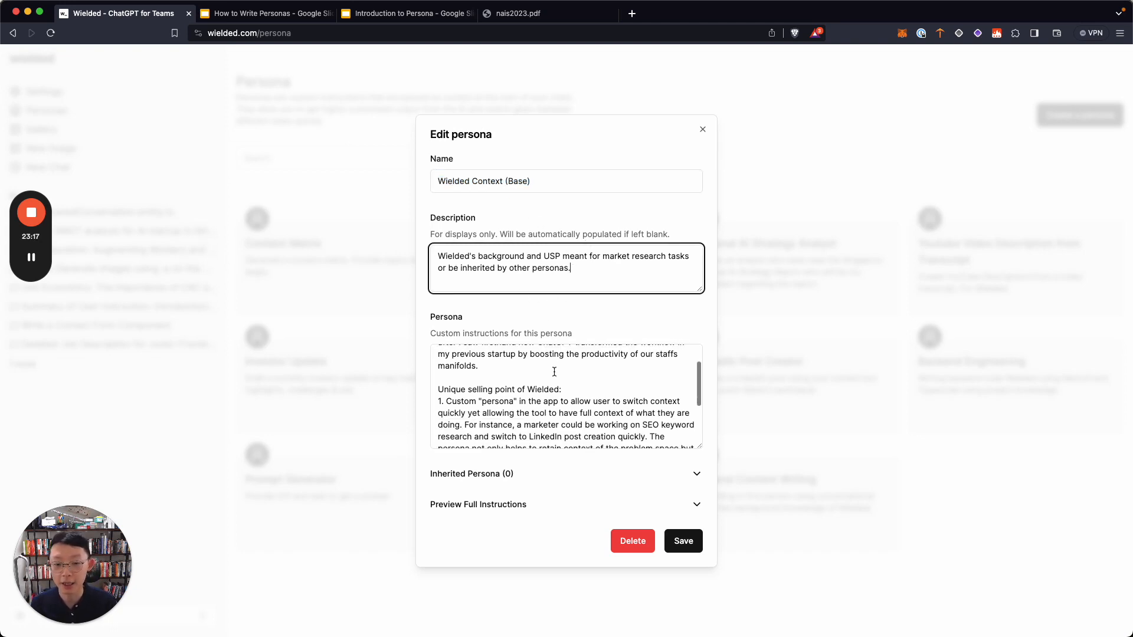
{"action": "scroll", "coordinate": [554, 372], "scroll_direction": "up", "scroll_amount": 5}
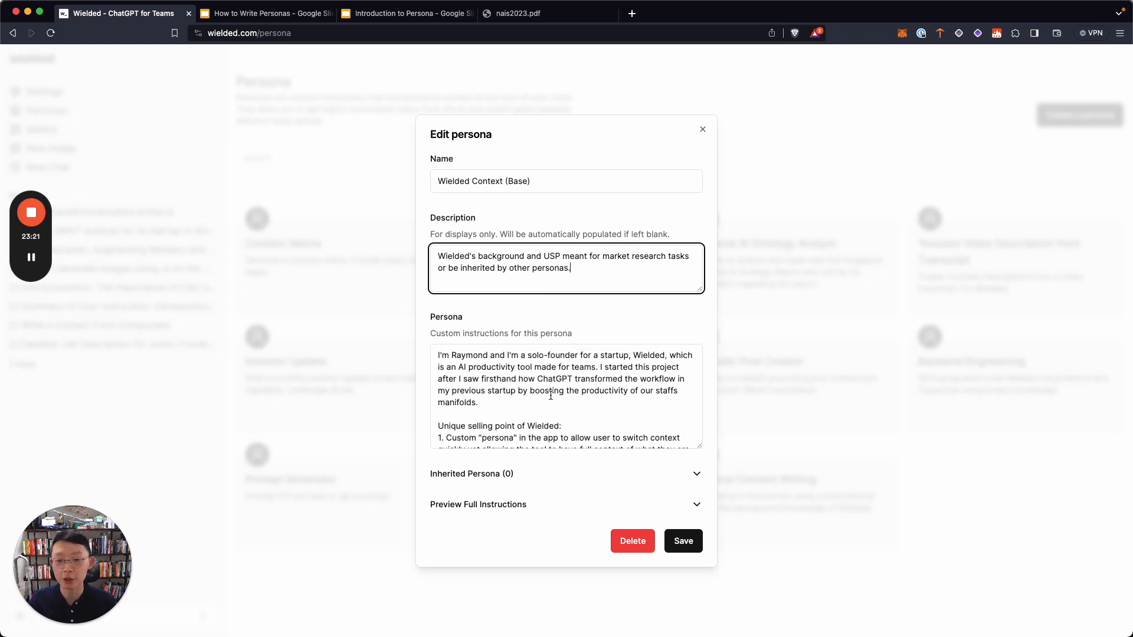
{"action": "left_click", "coordinate": [392, 353]}
- Switch to the How to Write Personas slides and advance from the Workflow Definition example to the Style Transfer example
{"action": "left_click", "coordinate": [286, 17]}
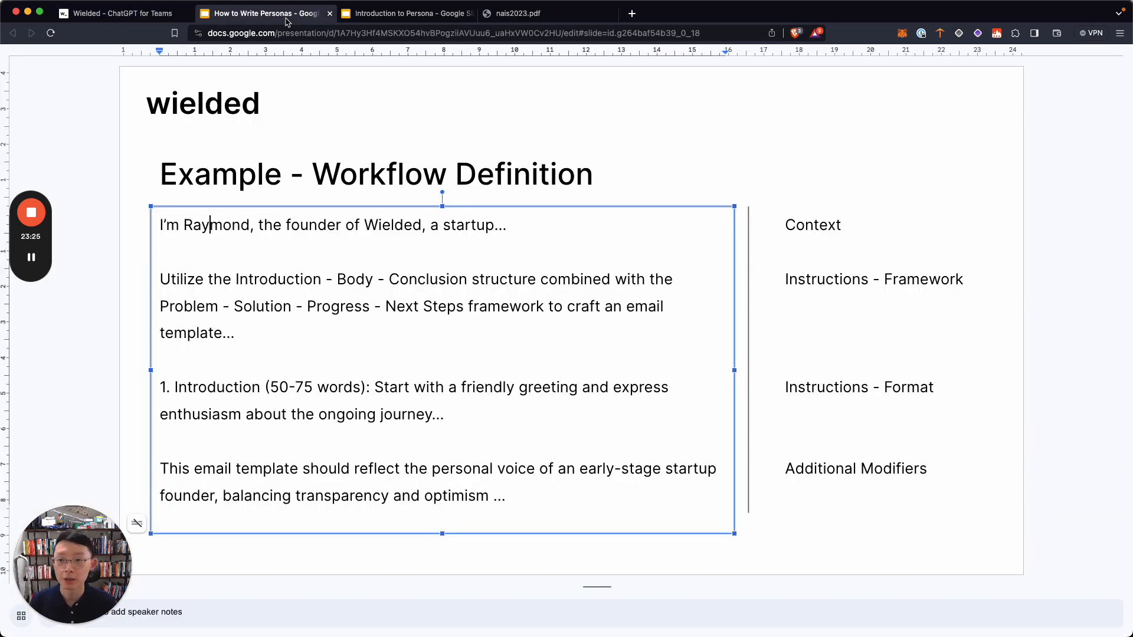
{"action": "left_click", "coordinate": [459, 133]}
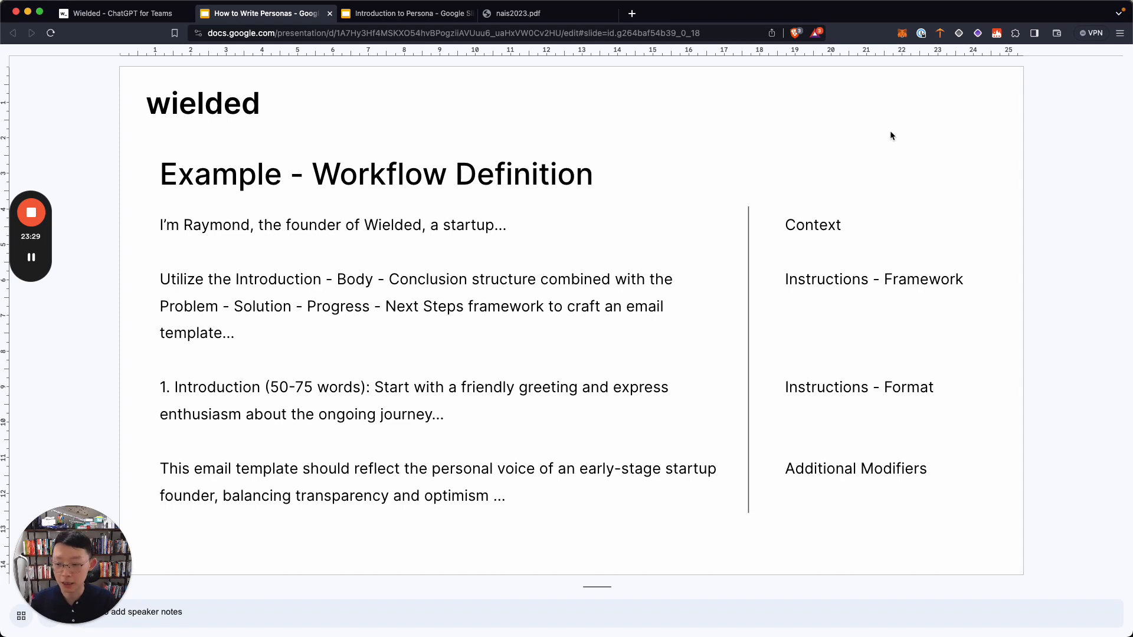
{"action": "key", "text": "Down"}
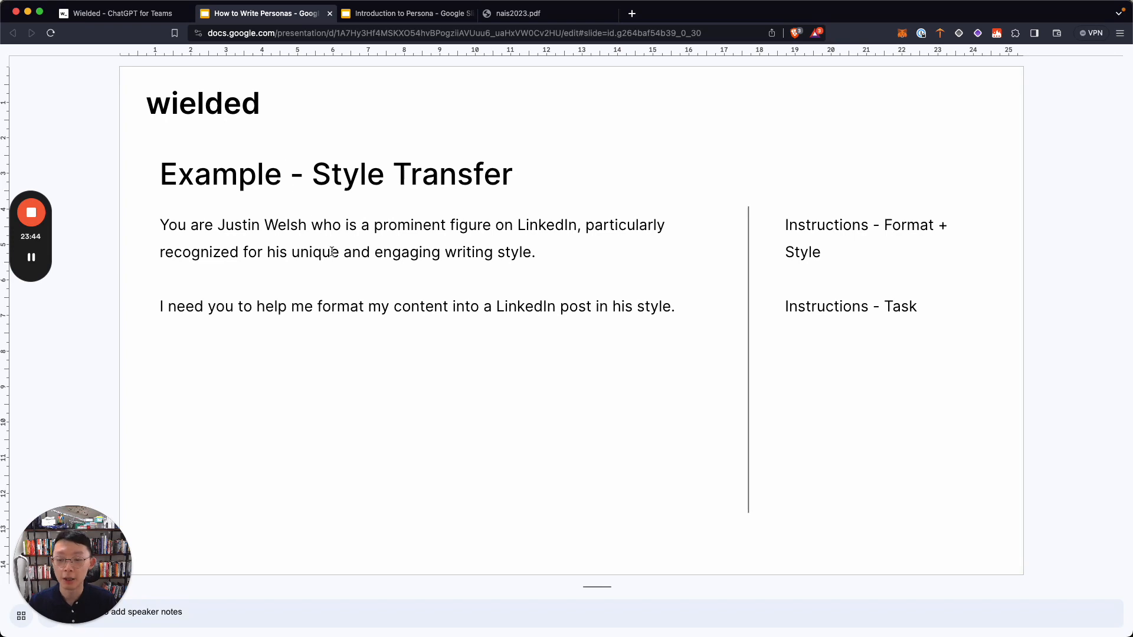
- Return to Wielded and expand the list of previous chats to show the remaining conversation
{"action": "left_click", "coordinate": [127, 19]}
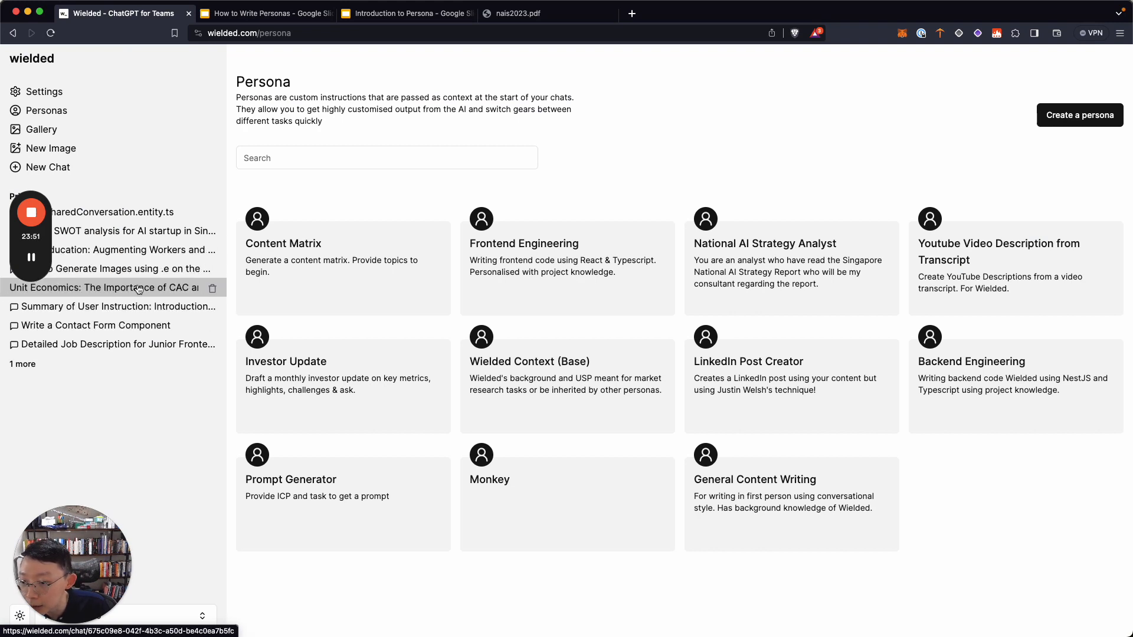
{"action": "left_click", "coordinate": [92, 364]}
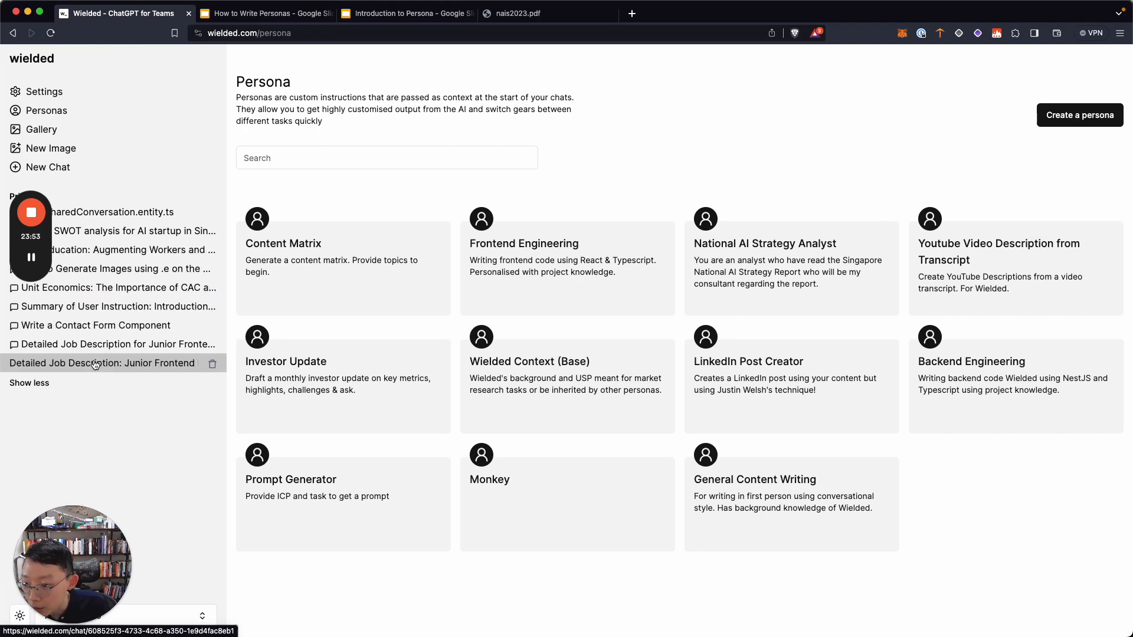
- Open the Unit Economics chat and compare its LinkedIn-style reply with the Style Transfer example in the How to Write Personas slides
{"action": "left_click", "coordinate": [131, 288]}
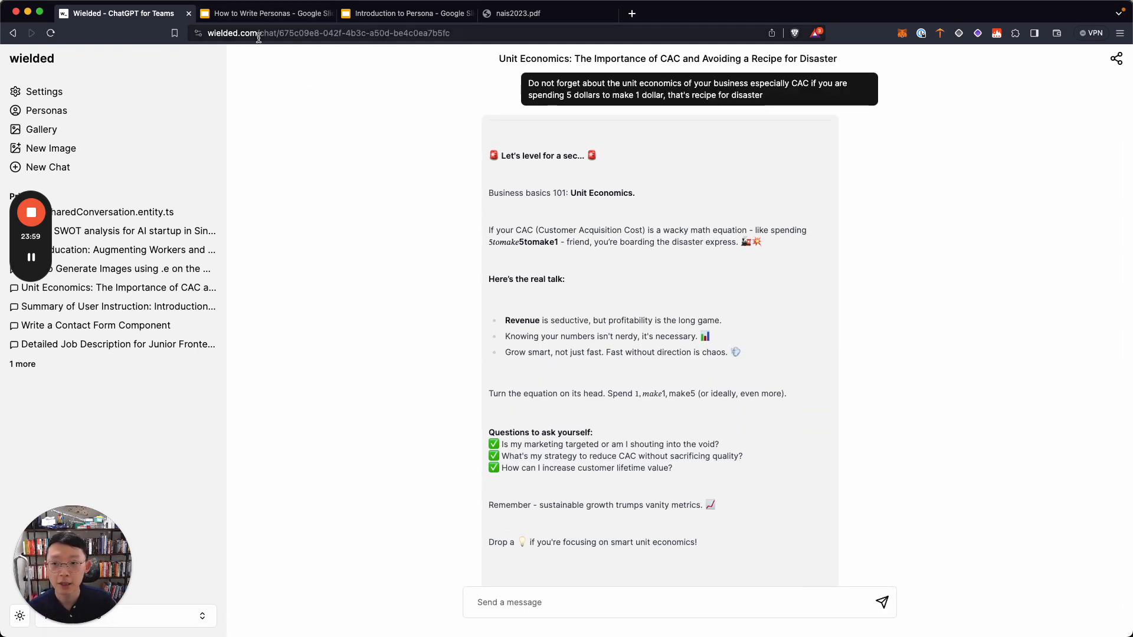
{"action": "left_click", "coordinate": [274, 16]}
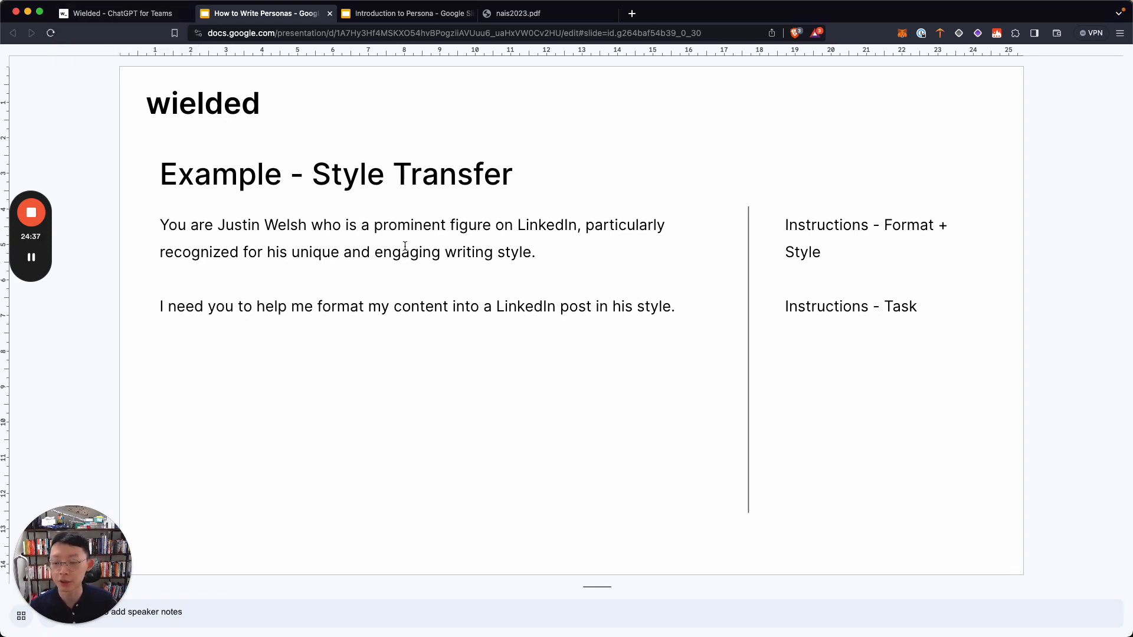
{"action": "left_click", "coordinate": [124, 13]}
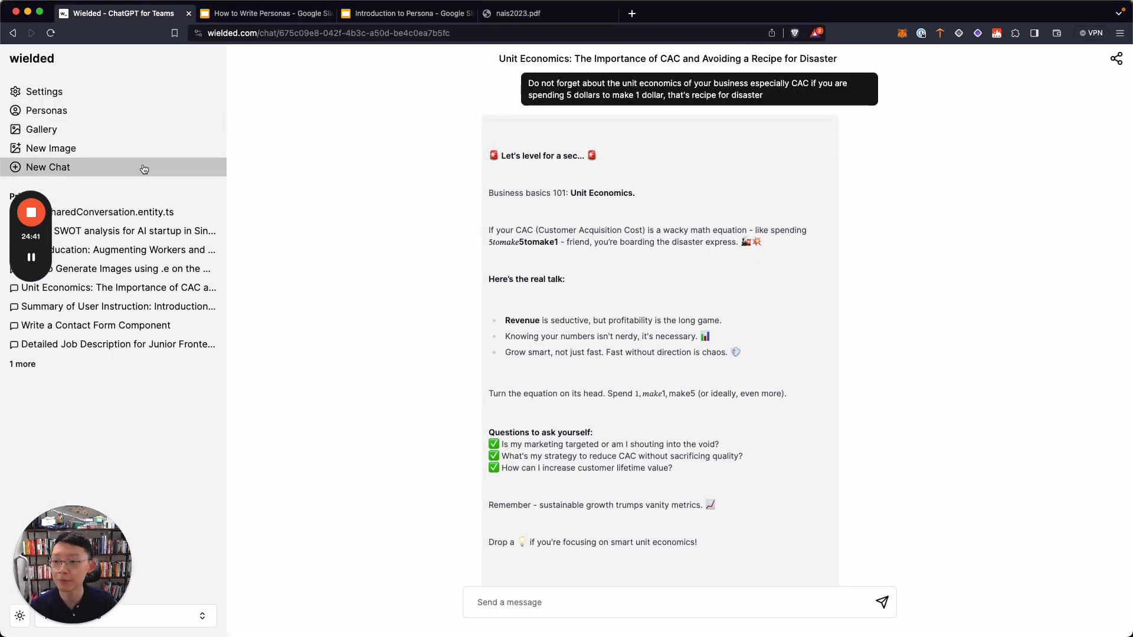
{"action": "left_click", "coordinate": [266, 13]}
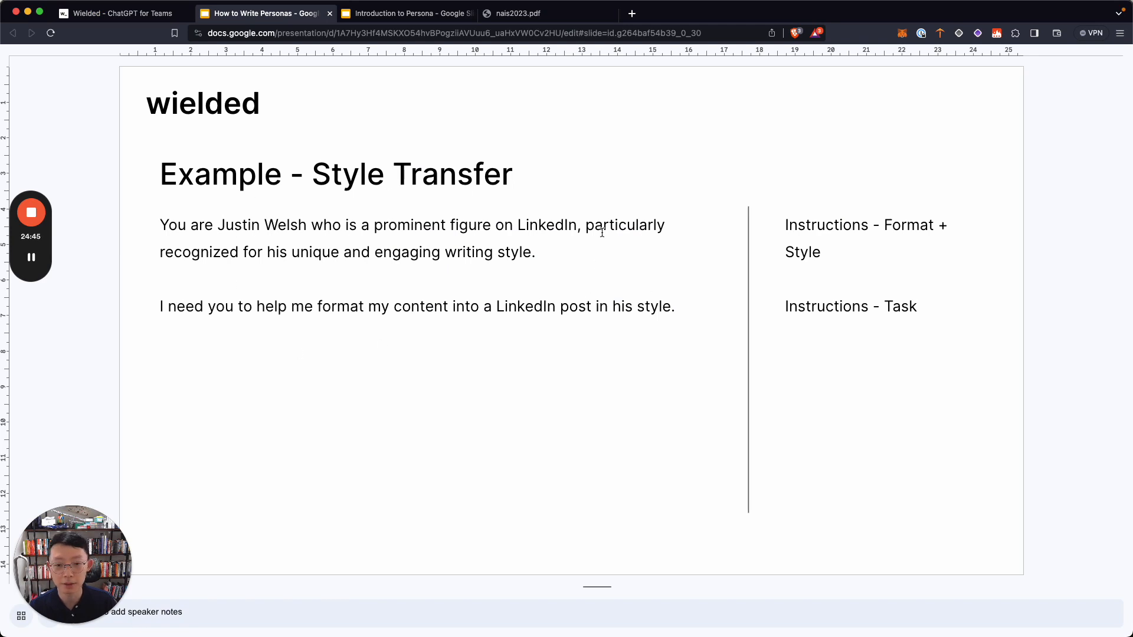
- Start a new Wielded chat asking "Tell me about justin welsh" and highlight the reply's paragraph about his LinkedIn presence
{"action": "left_click", "coordinate": [162, 11]}
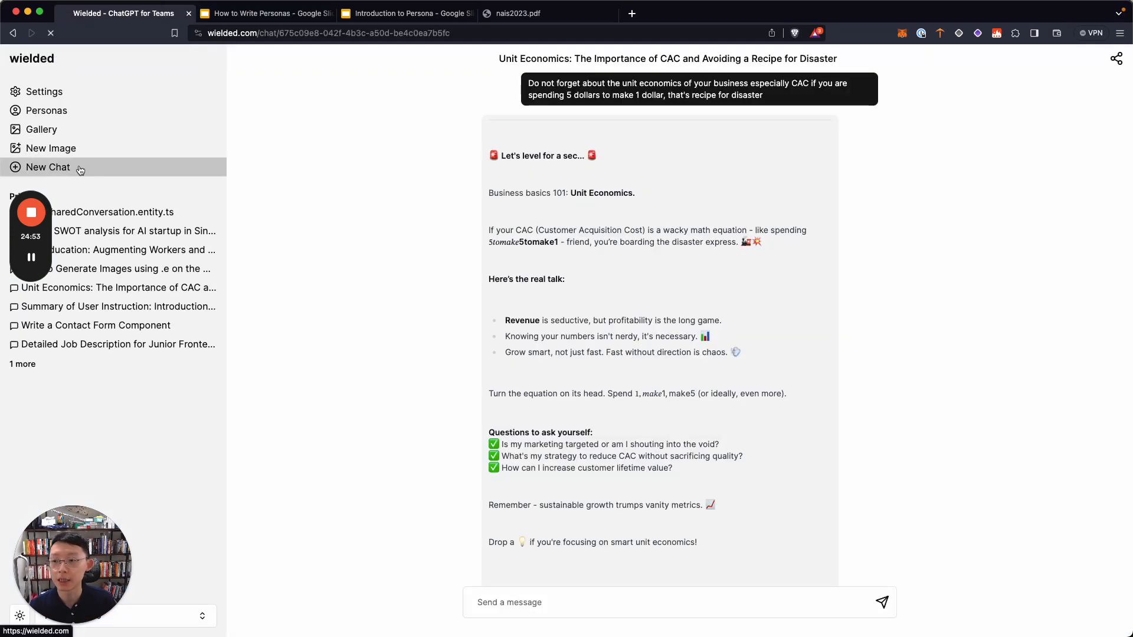
{"action": "left_click", "coordinate": [46, 167]}
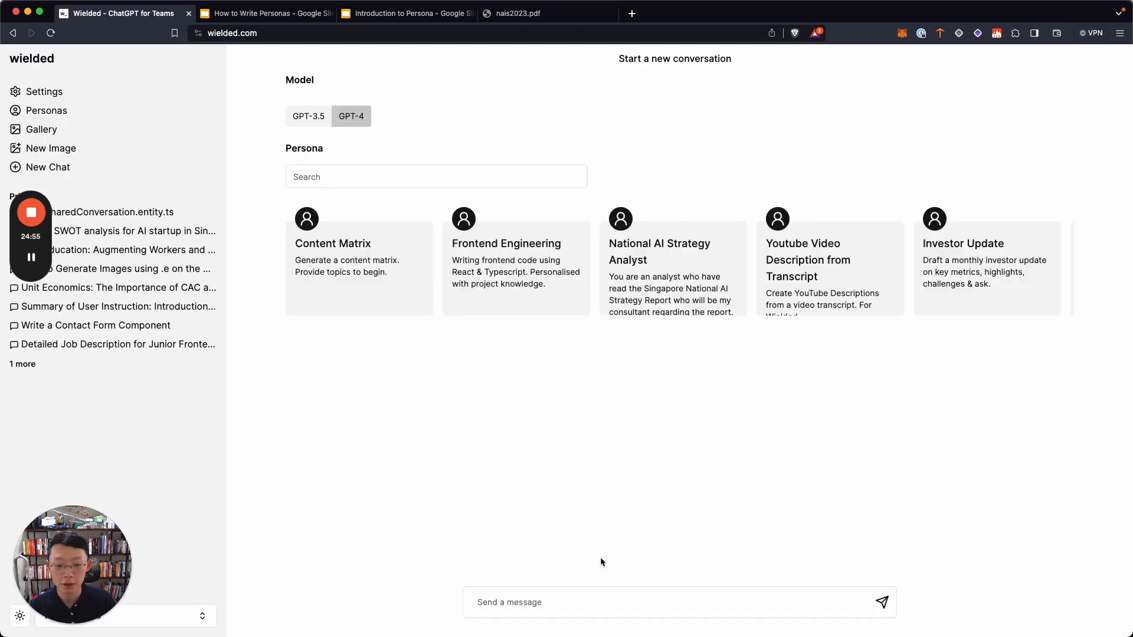
{"action": "left_click", "coordinate": [604, 603]}
{"action": "type", "text": "Tell"}
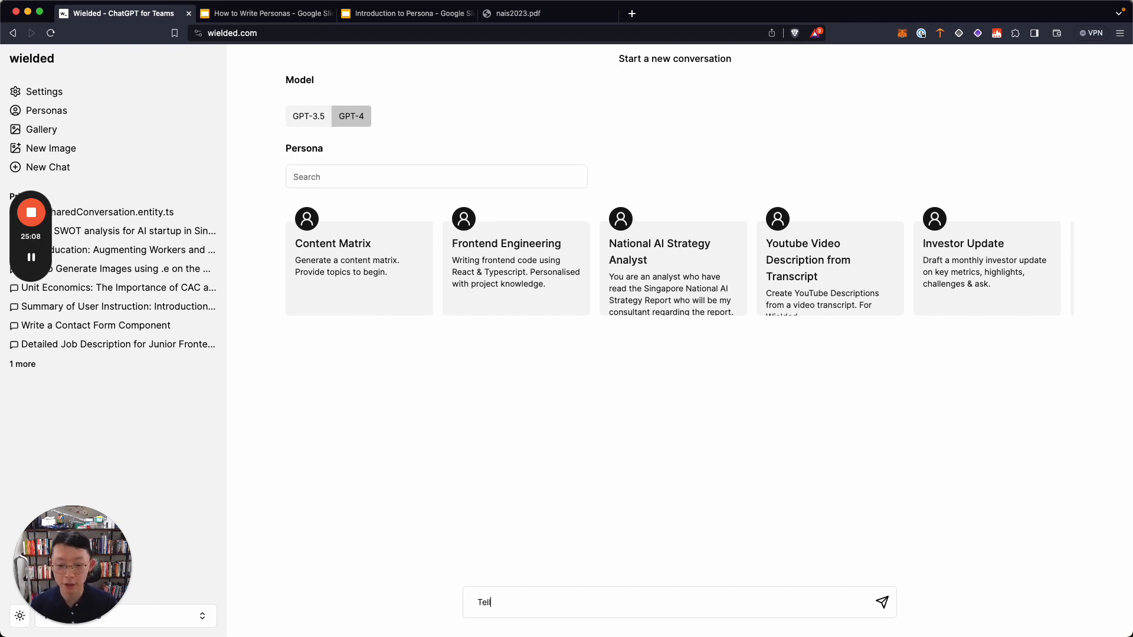
{"action": "type", "text": " me about"}
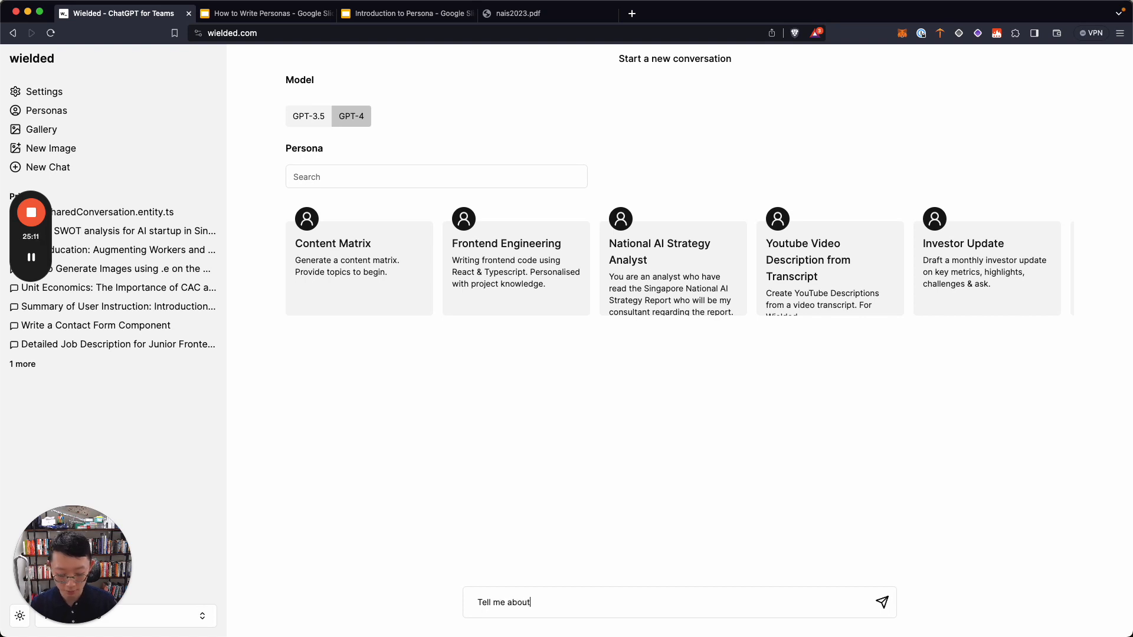
{"action": "type", "text": "justin wei"}
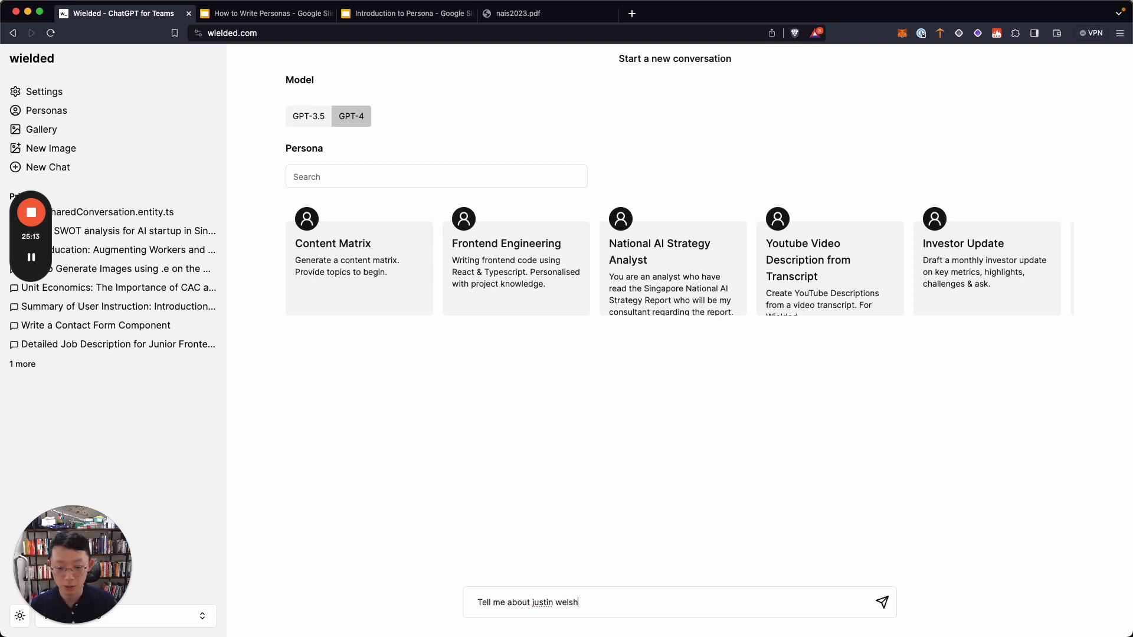
{"action": "type", "text": "sh"}
{"action": "key", "text": "Return"}
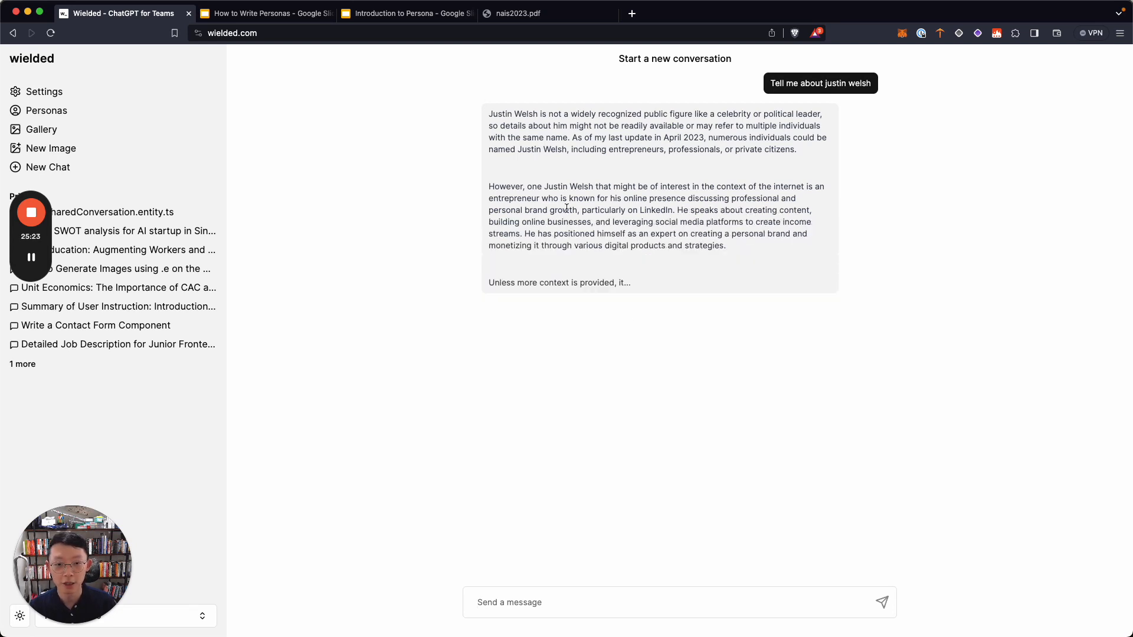
{"action": "triple_click", "coordinate": [612, 219]}
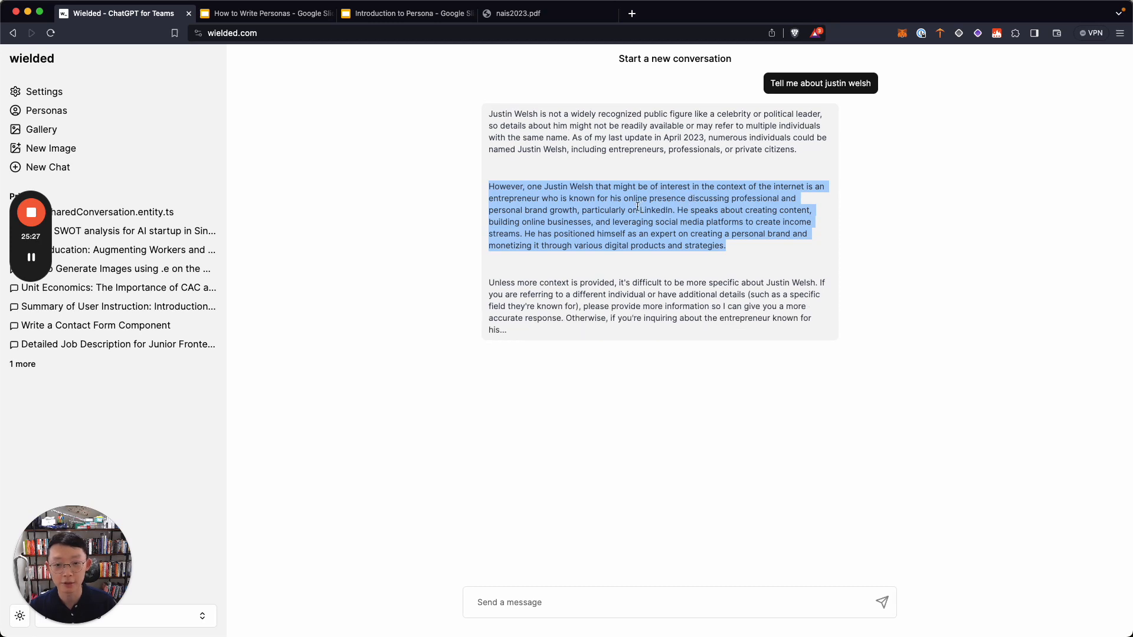
{"action": "triple_click", "coordinate": [680, 220]}
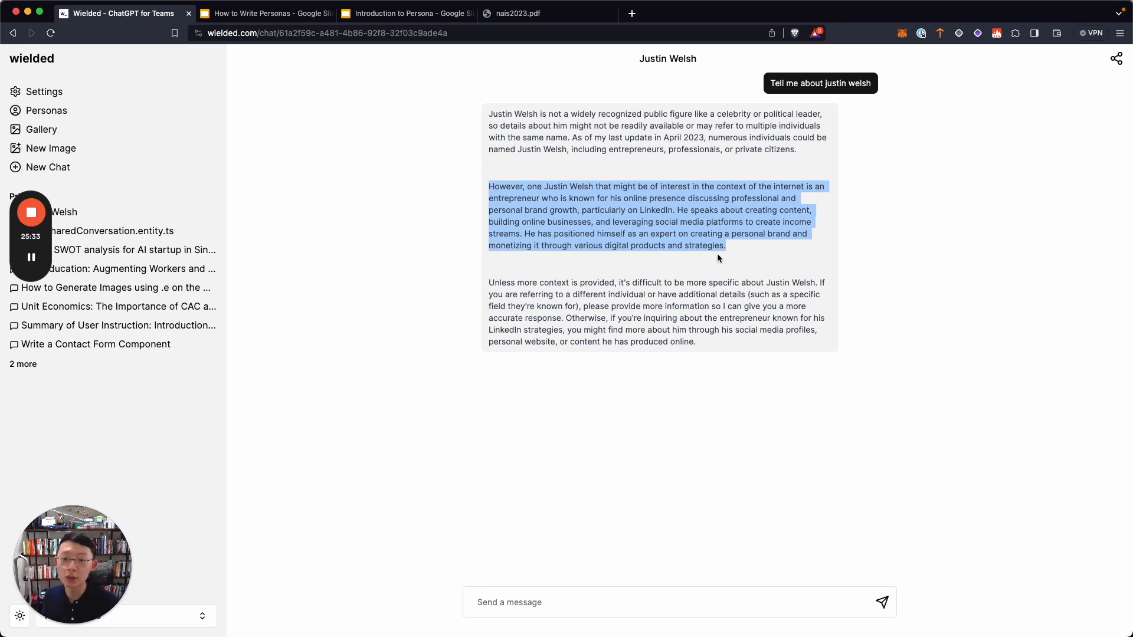
- Ask the follow-up "Tell me more about Justin Welsh writing style on LinkedIn" and review the reply
{"action": "left_click", "coordinate": [587, 603]}
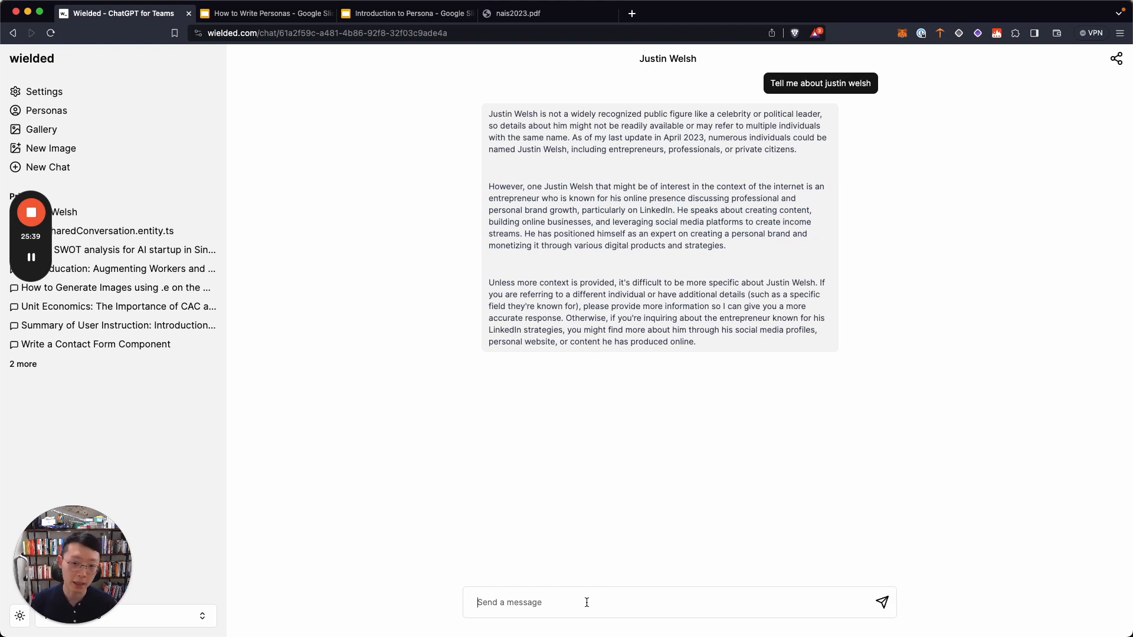
{"action": "type", "text": "T"}
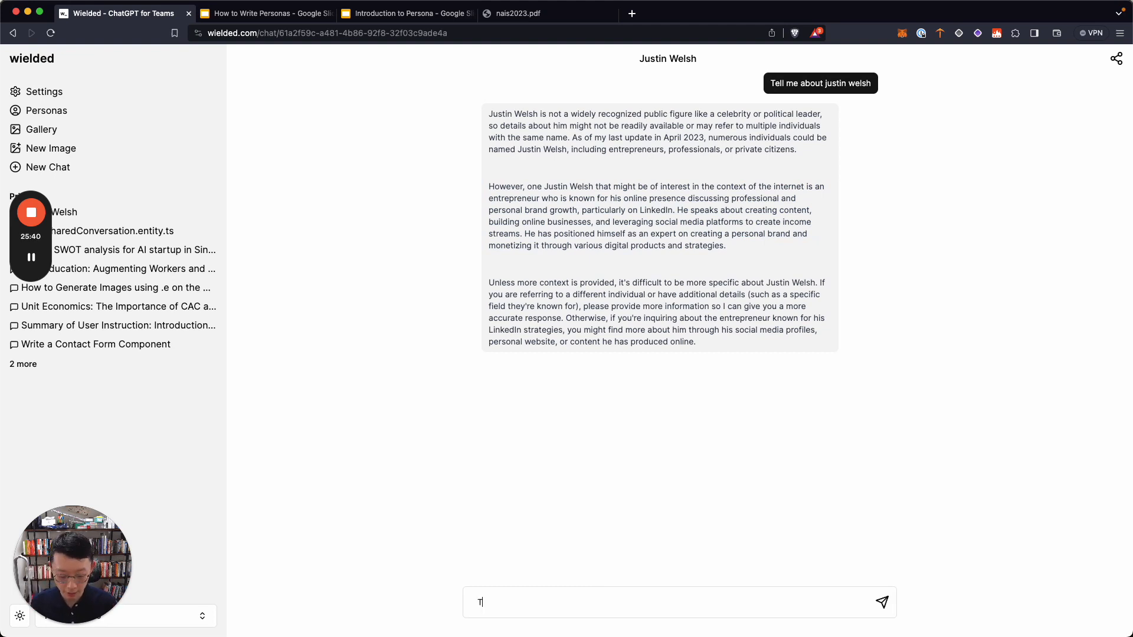
{"action": "type", "text": "ell me more about"}
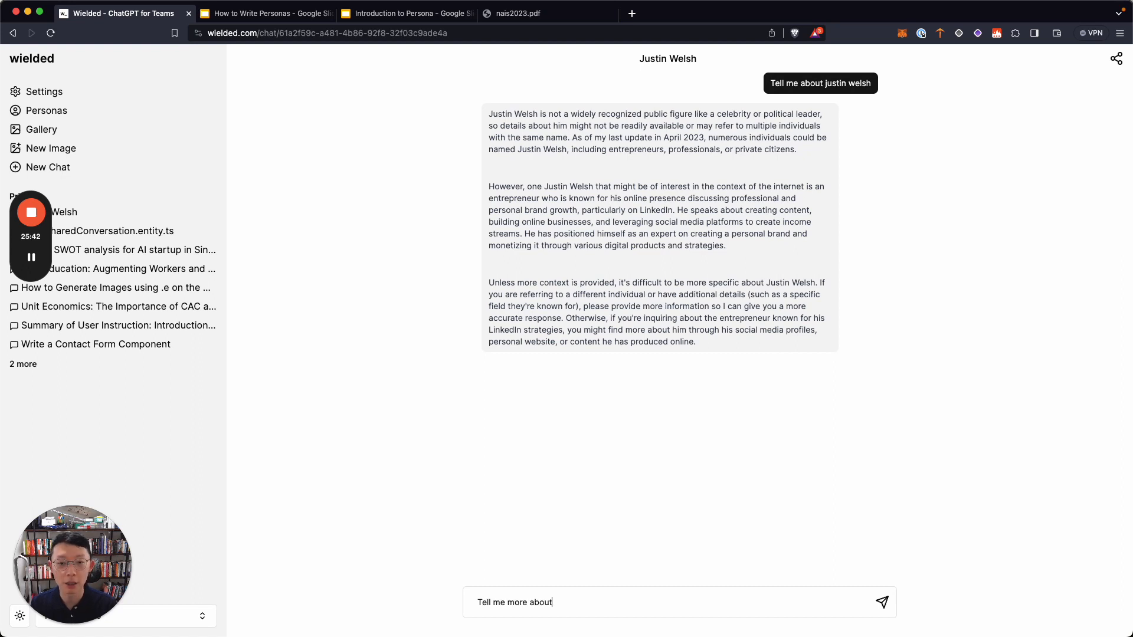
{"action": "type", "text": " Just"}
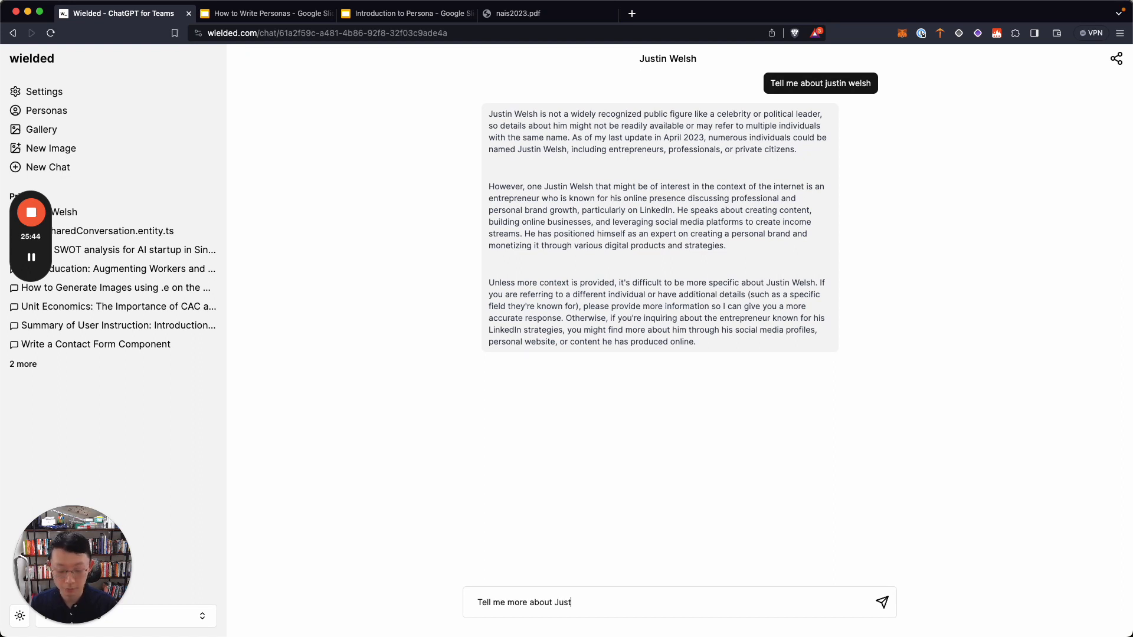
{"action": "type", "text": "in Welsh st"}
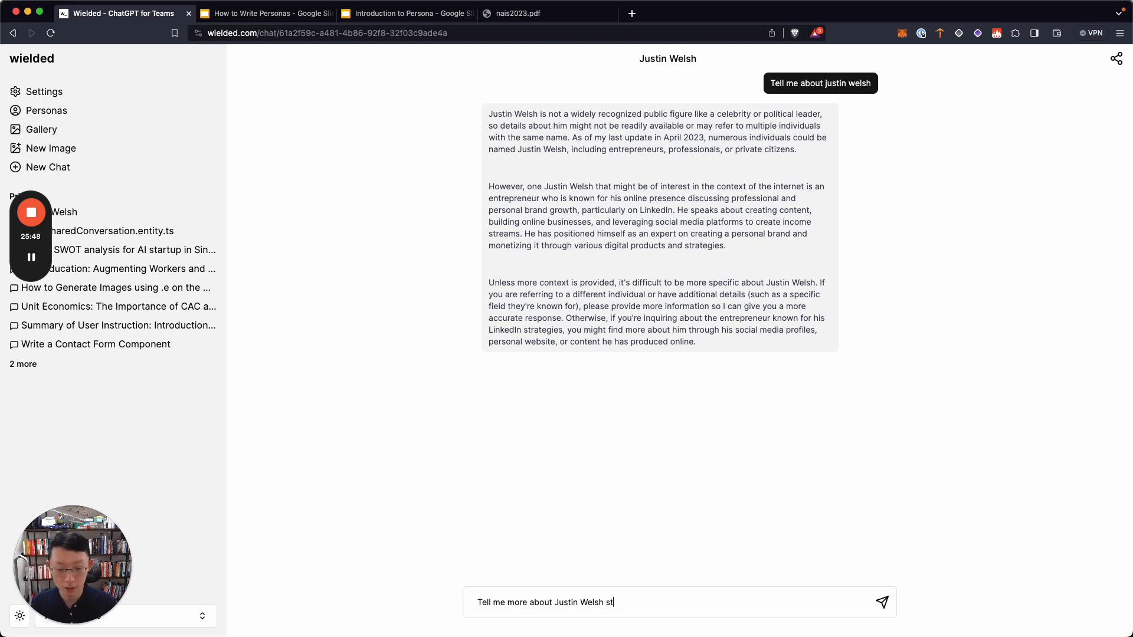
{"action": "type", "text": "yle on"}
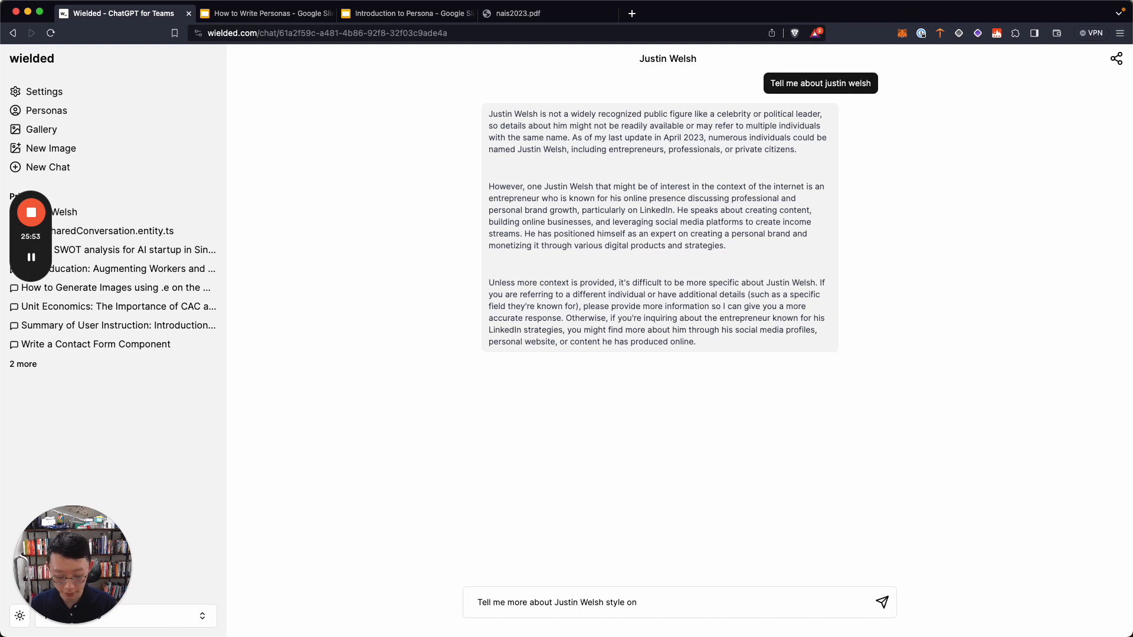
{"action": "type", "text": "writing "}
{"action": "type", "text": " LinkedIn"}
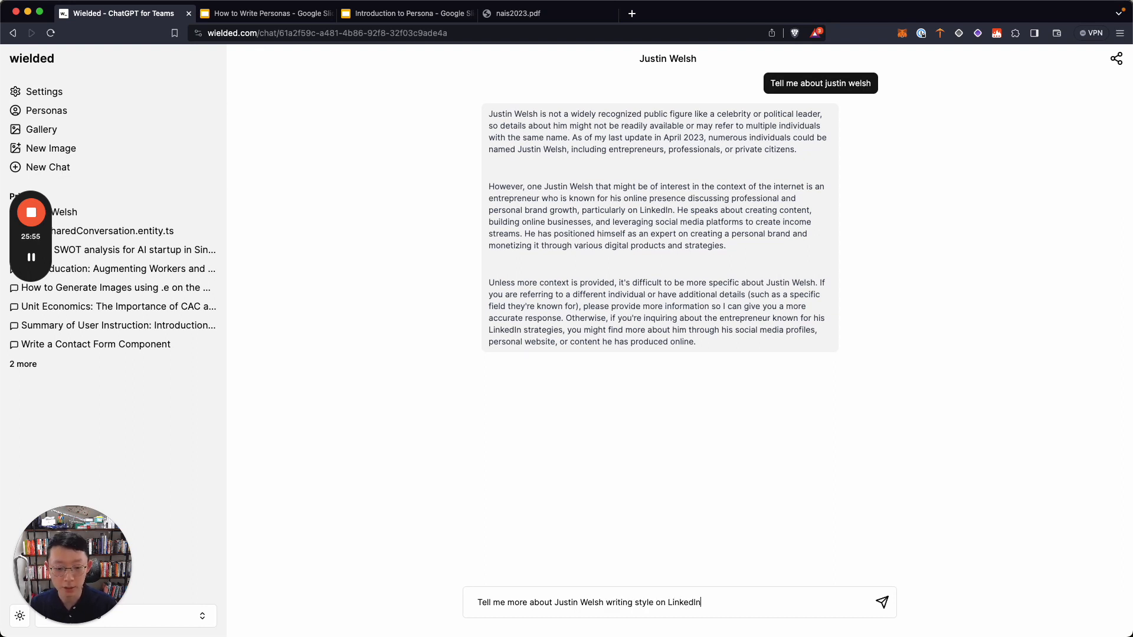
{"action": "key", "text": "Return"}
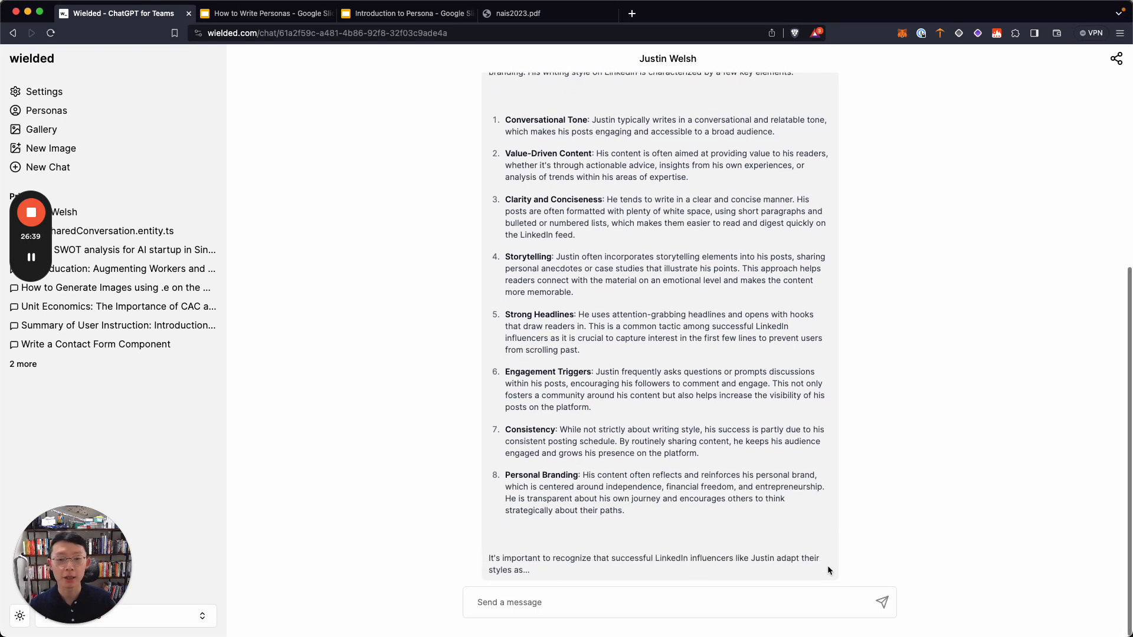
{"action": "scroll", "coordinate": [827, 571], "scroll_direction": "up", "scroll_amount": 1}
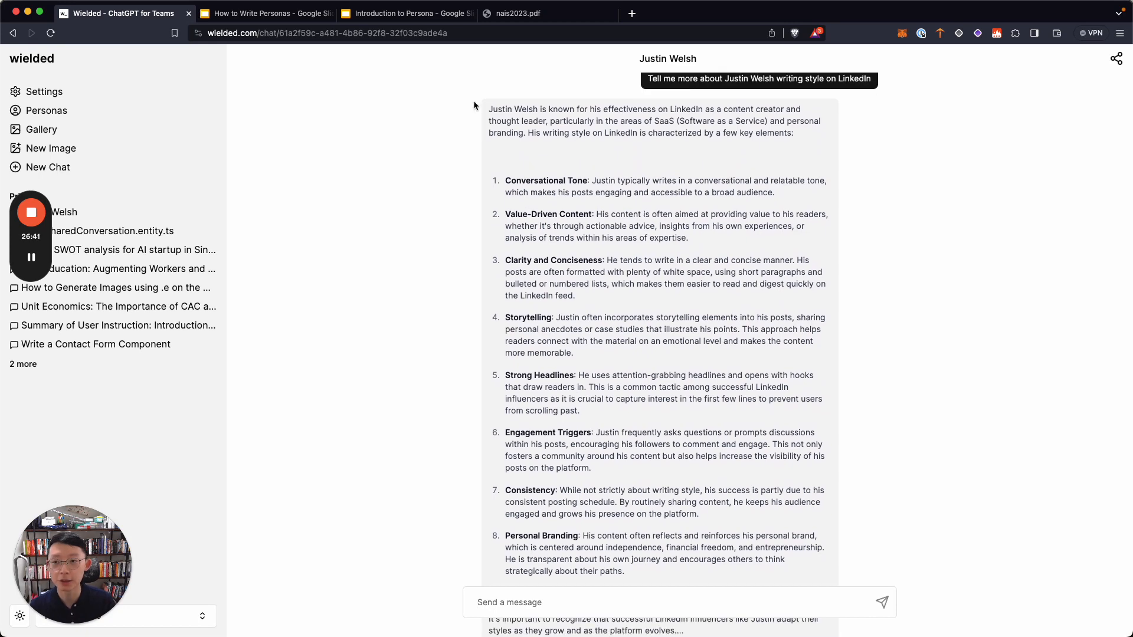
- Advance the How to Write Personas slides to the Information Retrieval example and view its source report, nais2023.pdf
{"action": "left_click", "coordinate": [269, 13]}
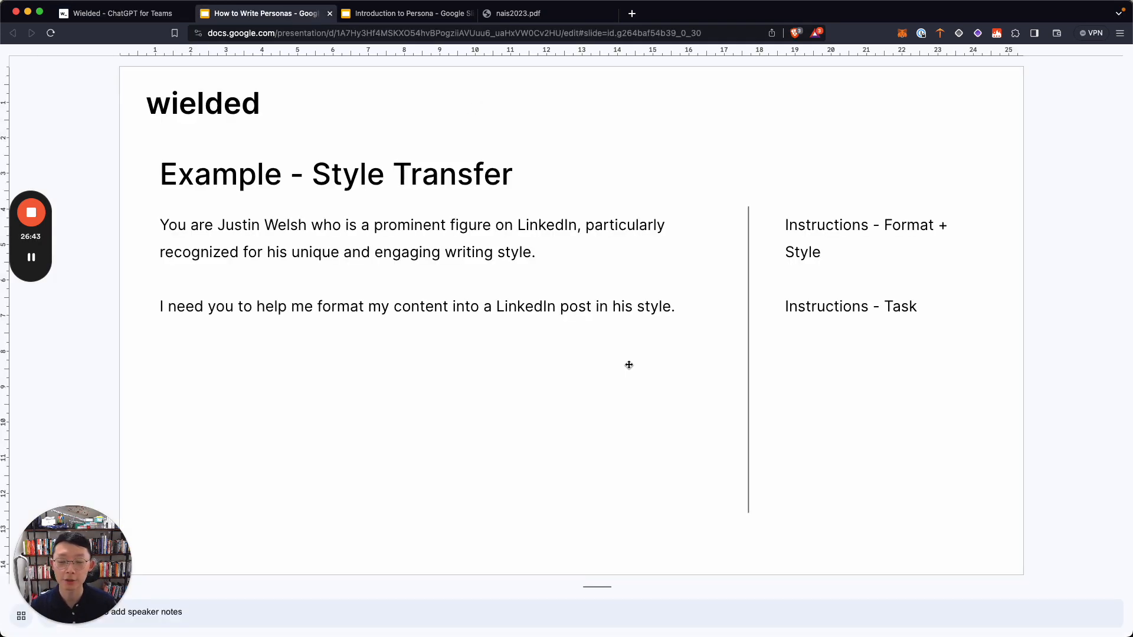
{"action": "left_click", "coordinate": [585, 461]}
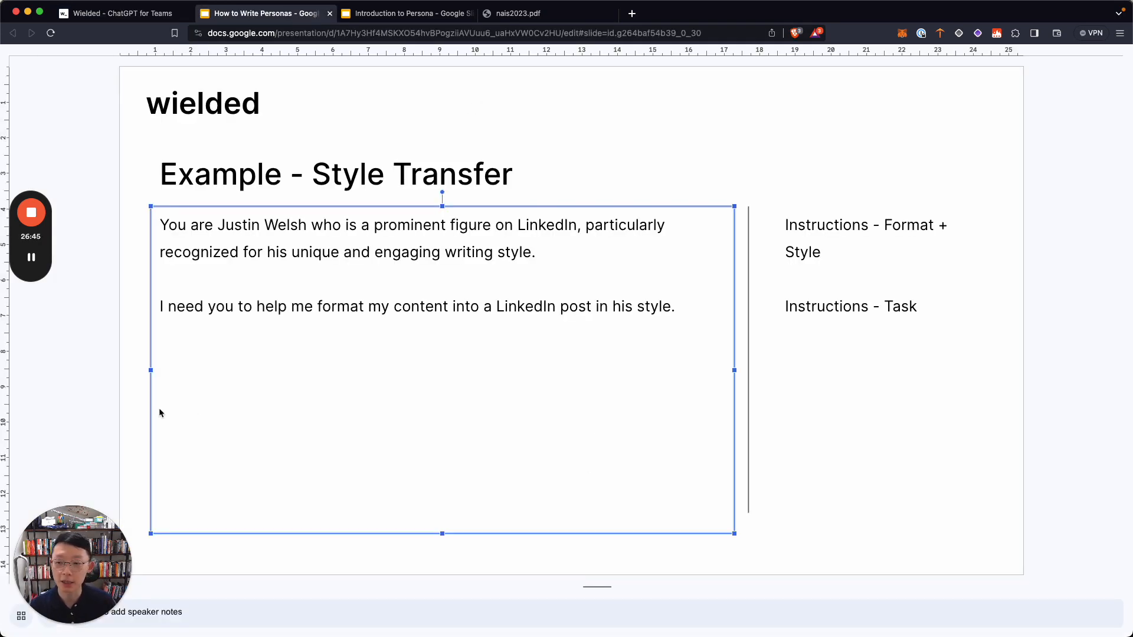
{"action": "left_click", "coordinate": [122, 409]}
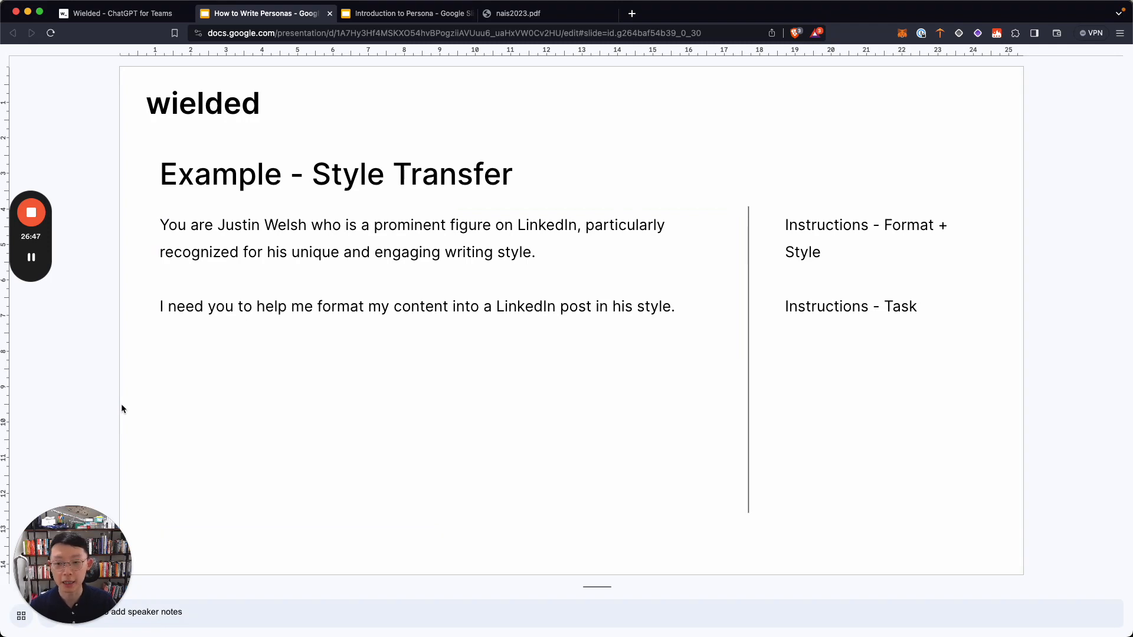
{"action": "key", "text": "Down"}
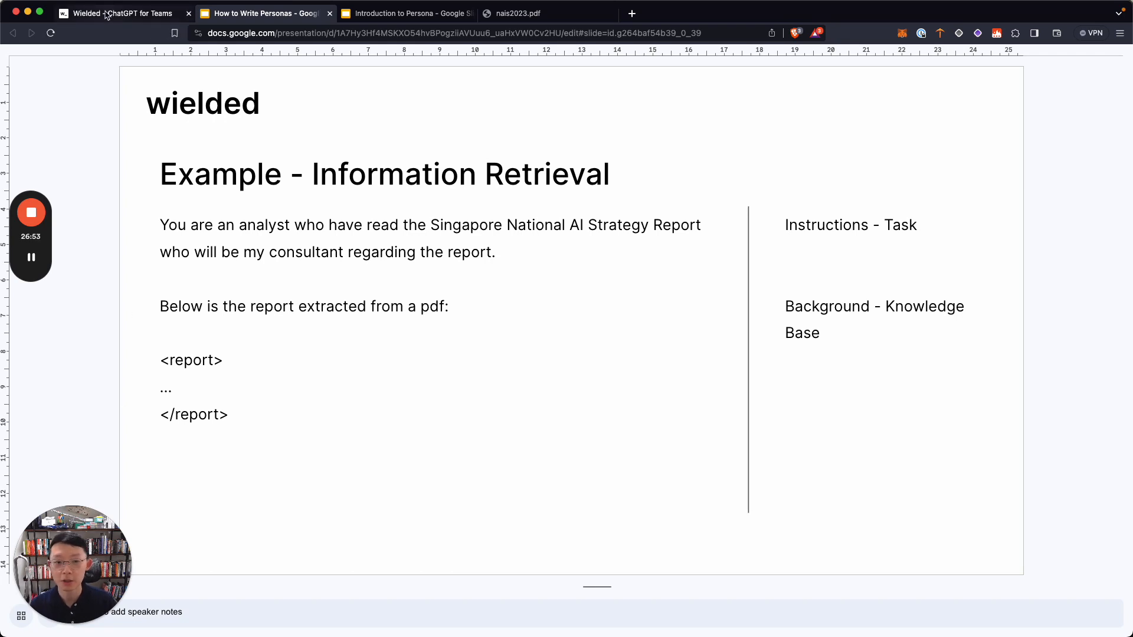
{"action": "left_click", "coordinate": [557, 18]}
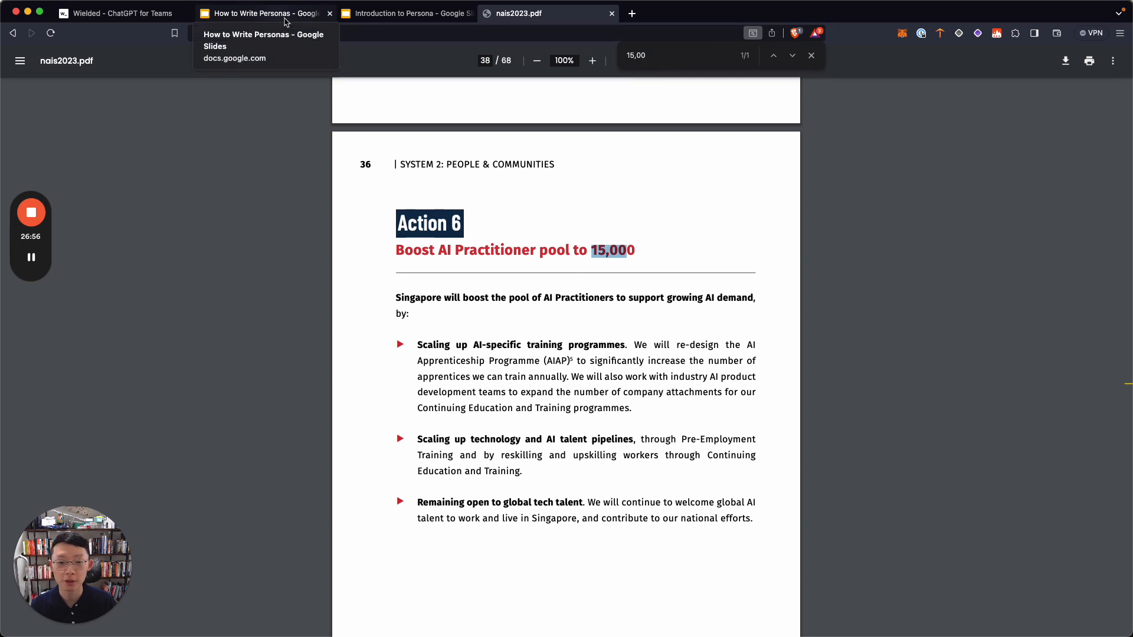
{"action": "left_click", "coordinate": [285, 22]}
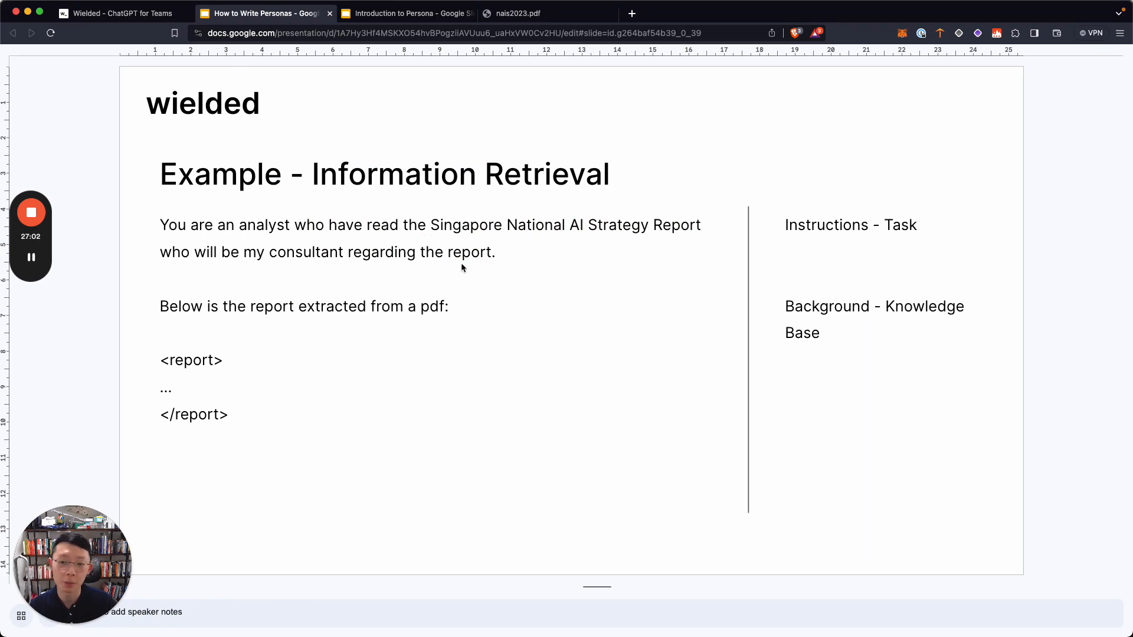
- In Wielded's personas, begin a new persona named "AISG Analyst" and leave its description blank
{"action": "left_click", "coordinate": [104, 9]}
{"action": "left_click", "coordinate": [92, 173]}
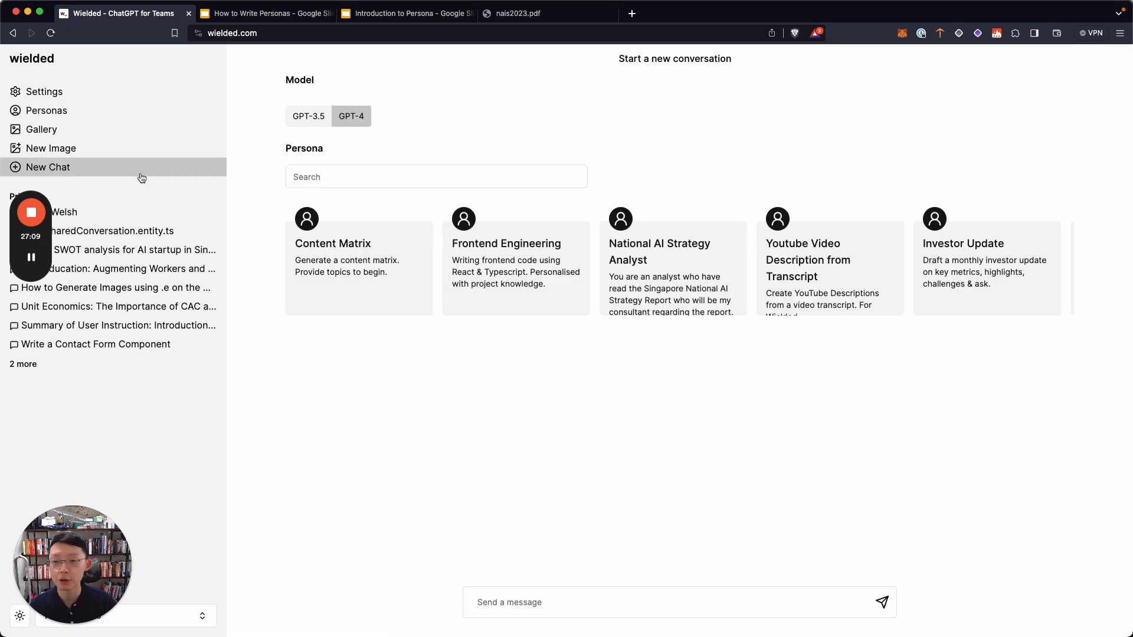
{"action": "left_click", "coordinate": [85, 117]}
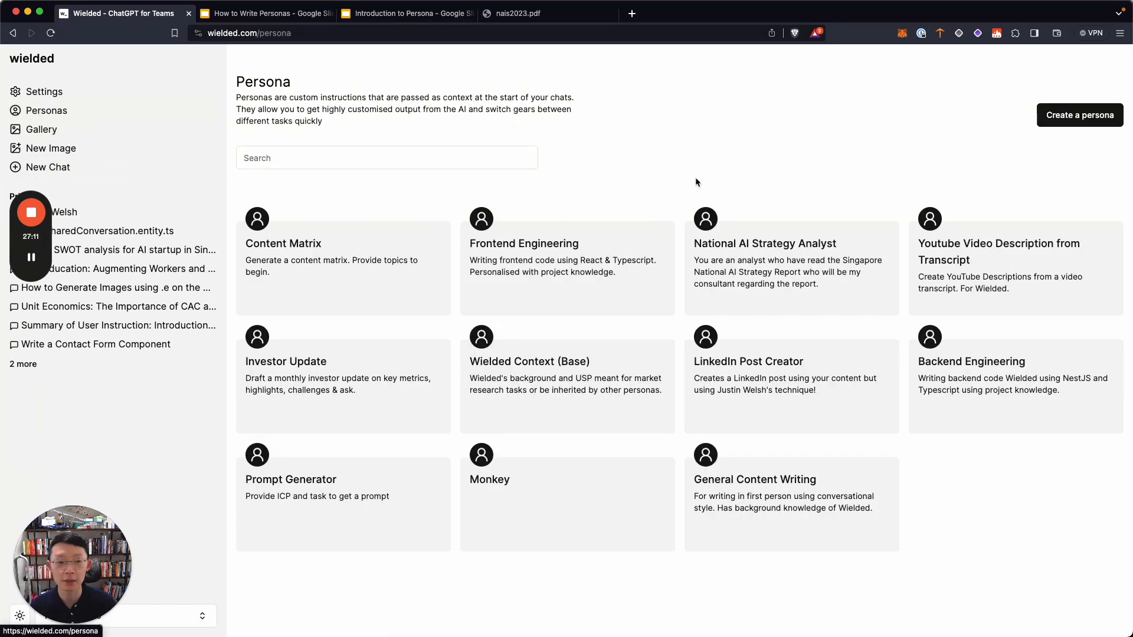
{"action": "left_click", "coordinate": [1064, 116]}
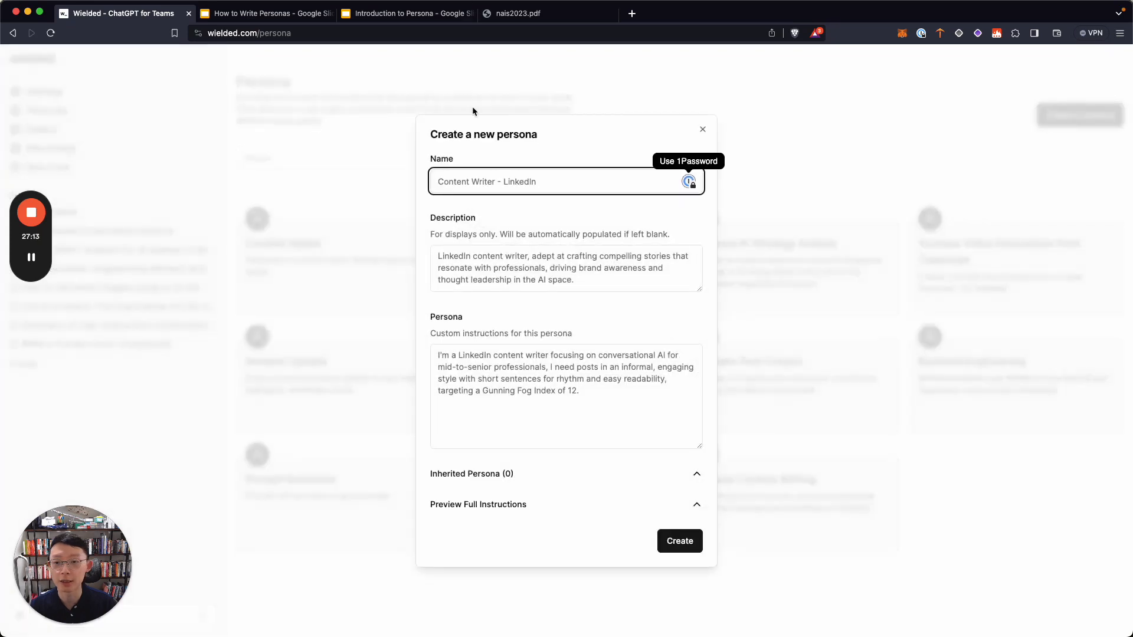
{"action": "type", "text": "AISG"}
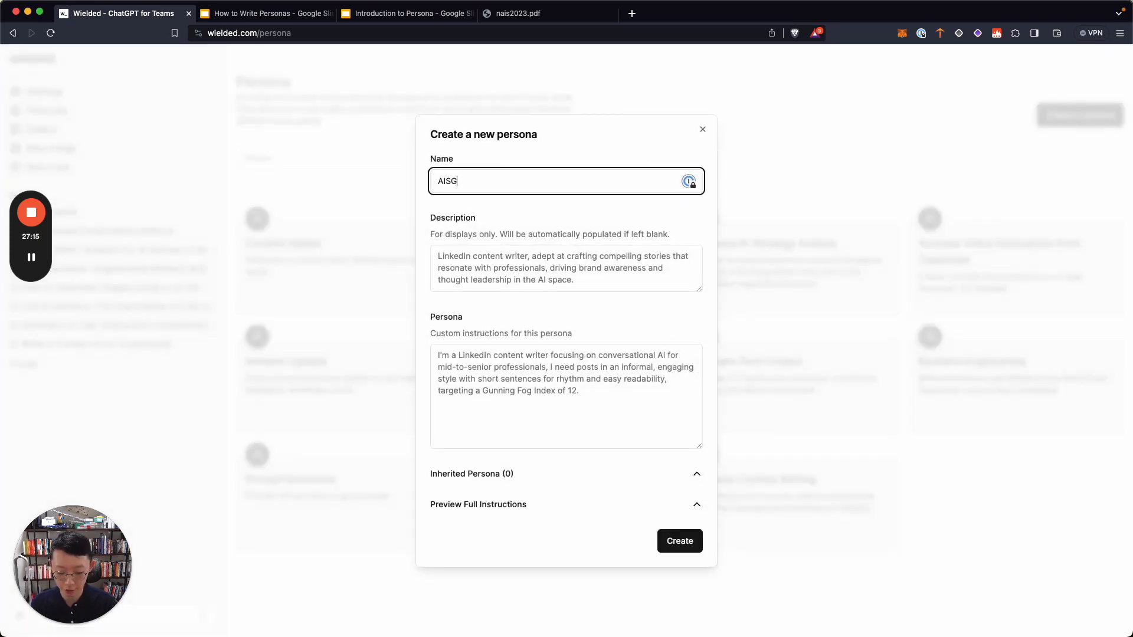
{"action": "type", "text": " Analyst"}
{"action": "key", "text": "Tab"}
{"action": "key", "text": "Tab"}
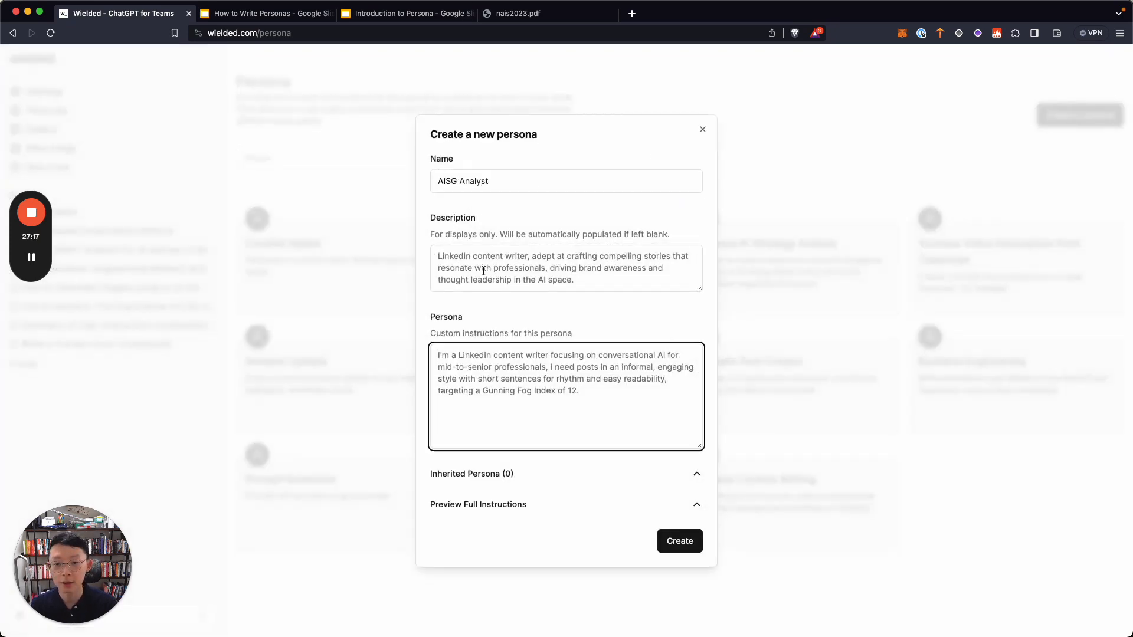
- Copy the Information Retrieval example's prompt text from the slide into the new persona's custom instructions
{"action": "left_click", "coordinate": [378, 13]}
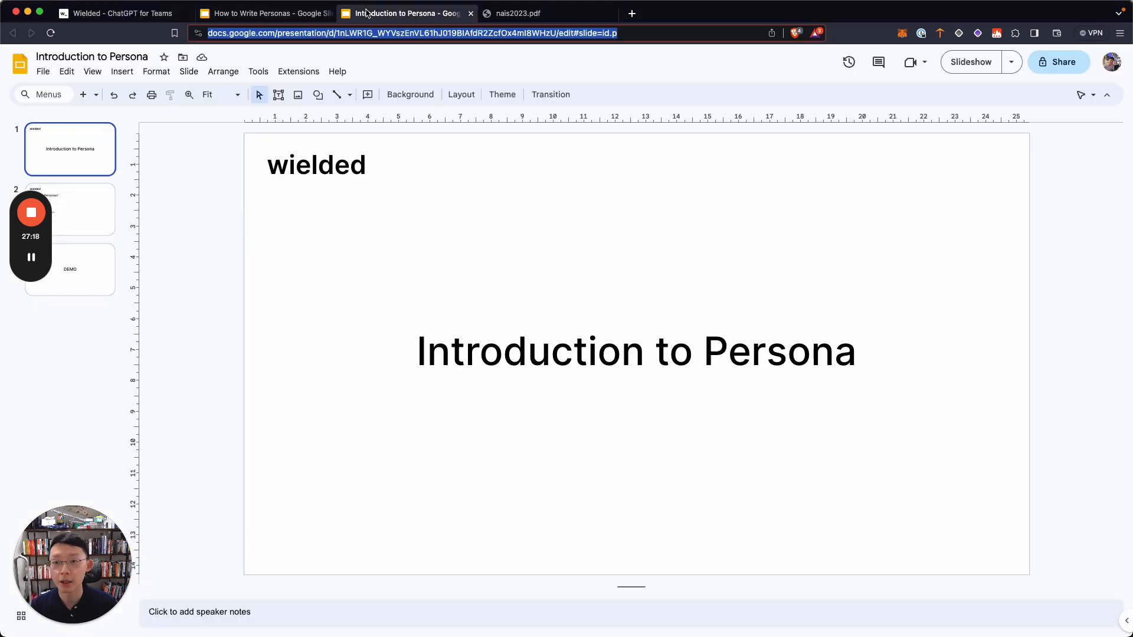
{"action": "left_click", "coordinate": [278, 13]}
{"action": "key", "text": "super+a"}
{"action": "key", "text": "super+c"}
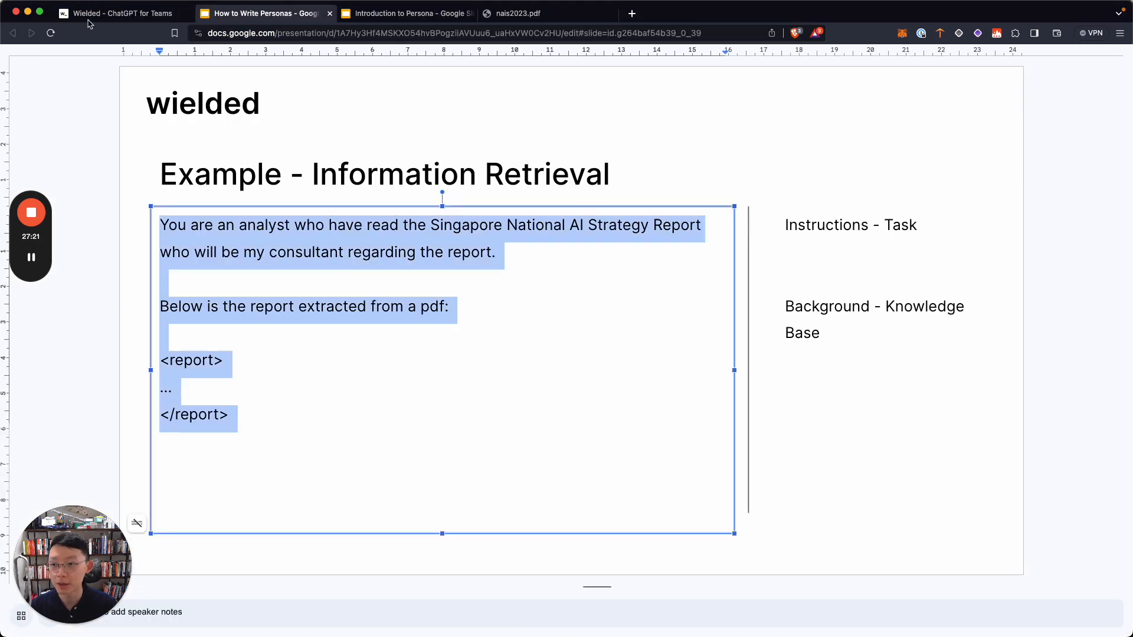
{"action": "key", "text": "ctrl+shift+Tab"}
{"action": "key", "text": "super+v"}
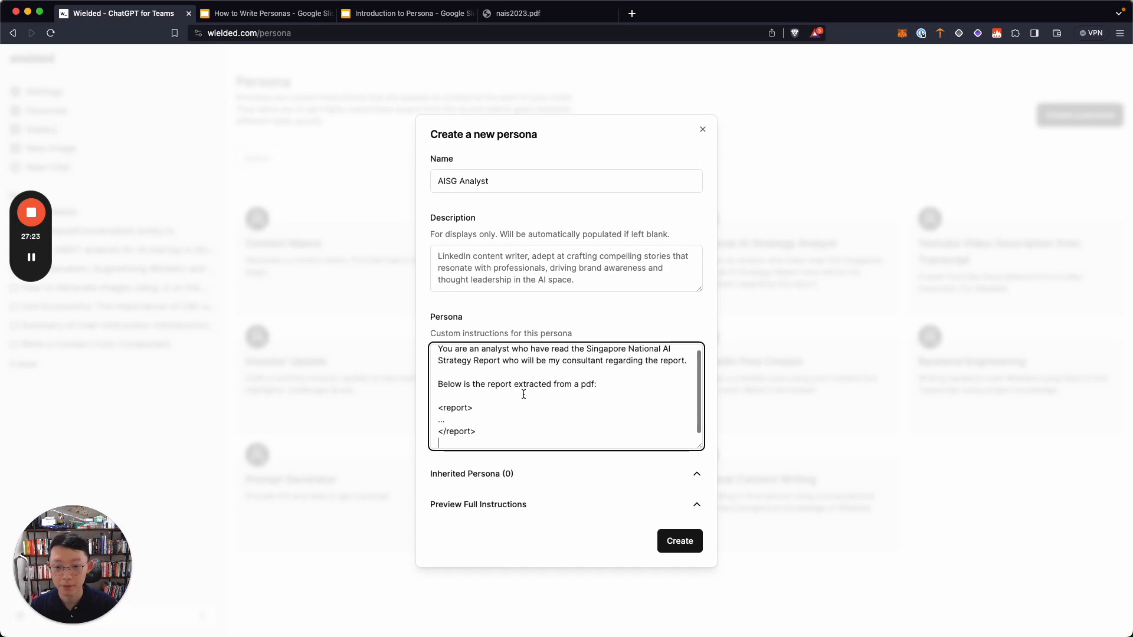
- Select and copy the entire text of the National AI Strategy report, nais2023.pdf
{"action": "key", "text": "Up"}
{"action": "key", "text": "shift+super+Up"}
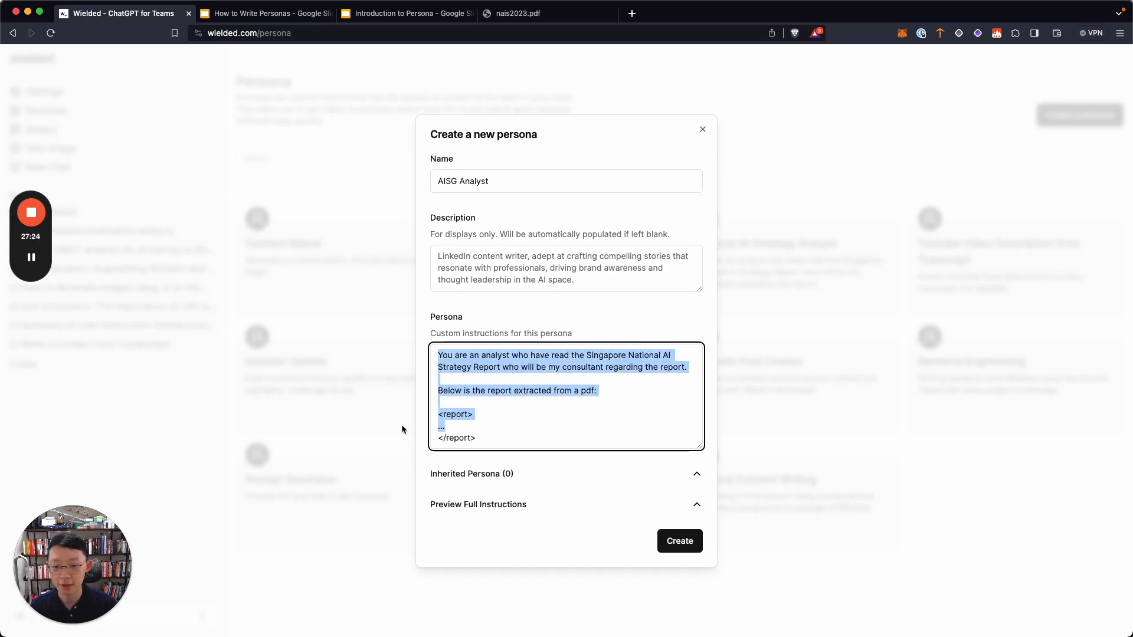
{"action": "left_click", "coordinate": [530, 410]}
{"action": "left_click", "coordinate": [528, 15]}
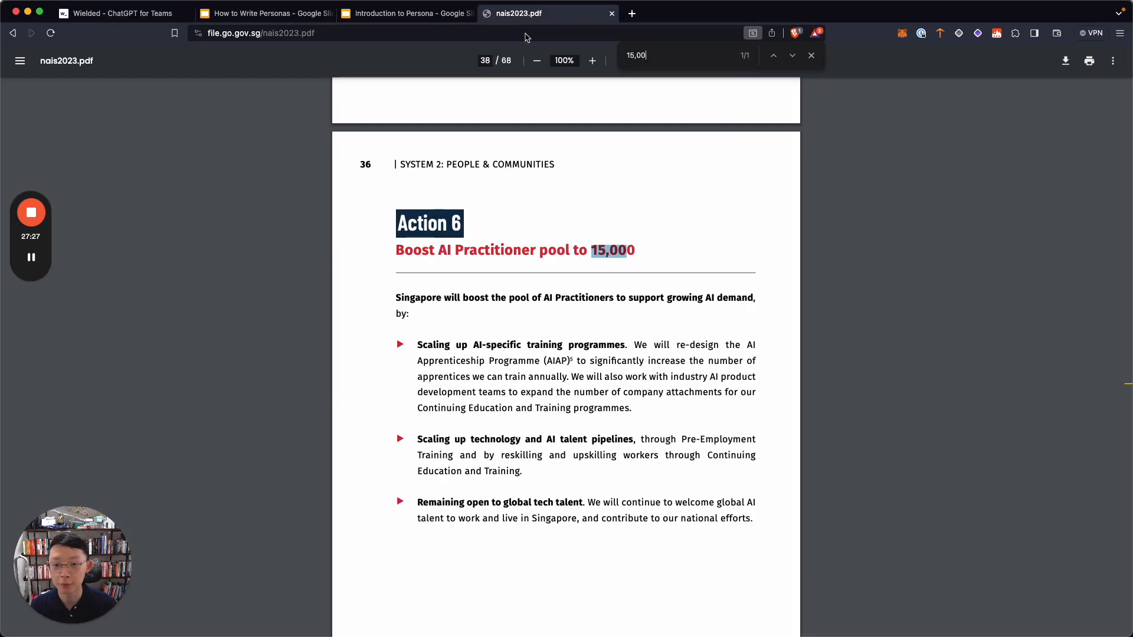
{"action": "scroll", "coordinate": [488, 279], "scroll_direction": "up", "scroll_amount": 20}
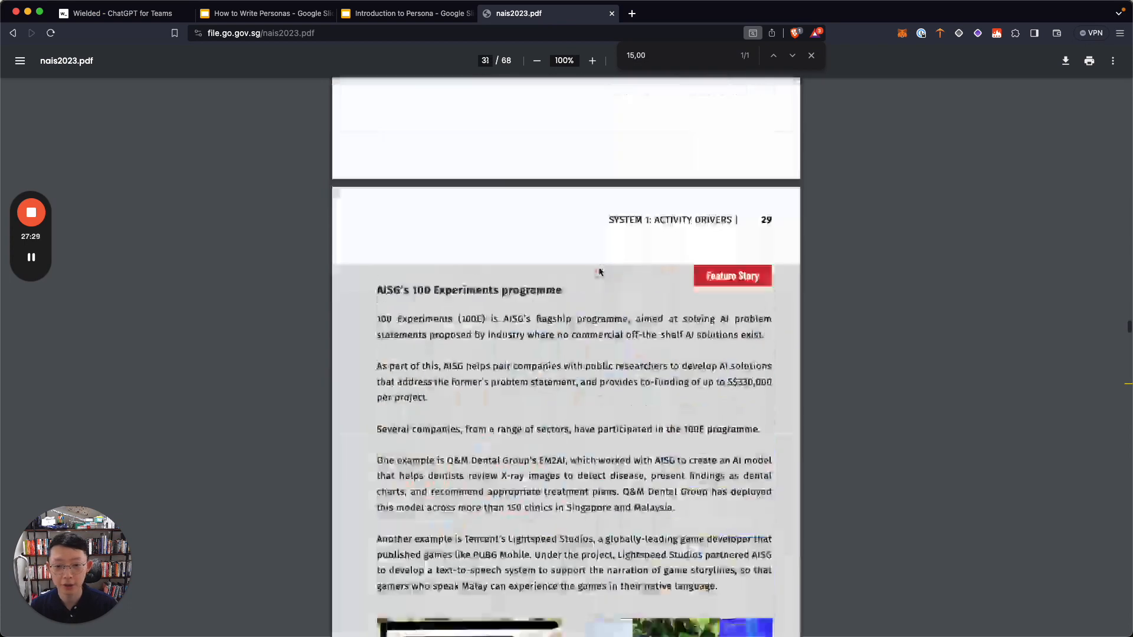
{"action": "key", "text": "super+a"}
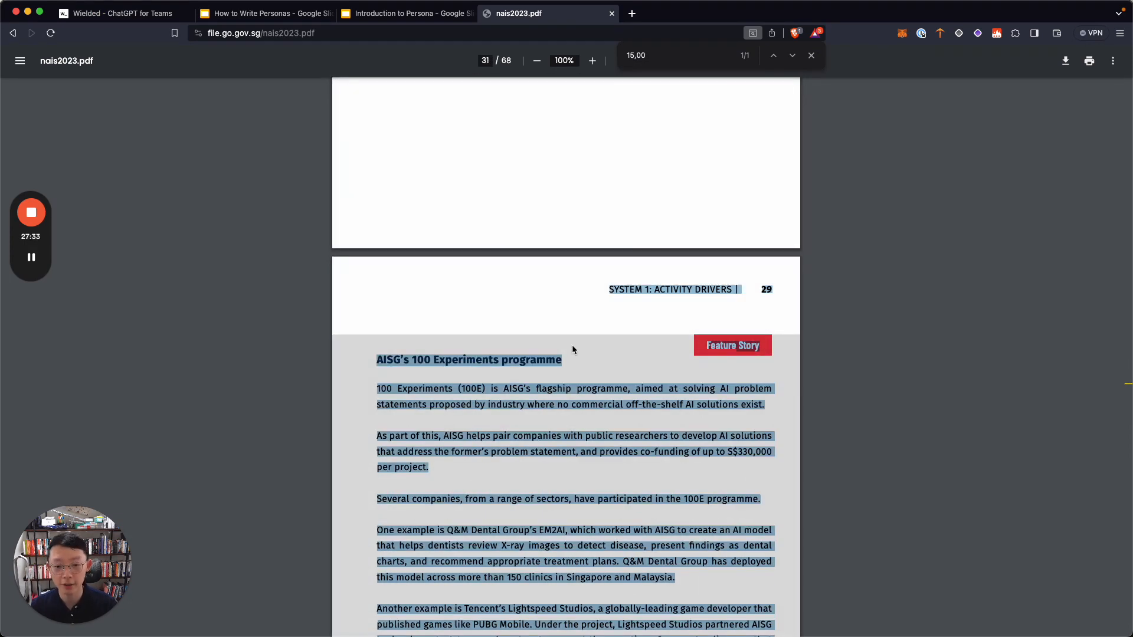
{"action": "scroll", "coordinate": [572, 348], "scroll_direction": "up", "scroll_amount": 20}
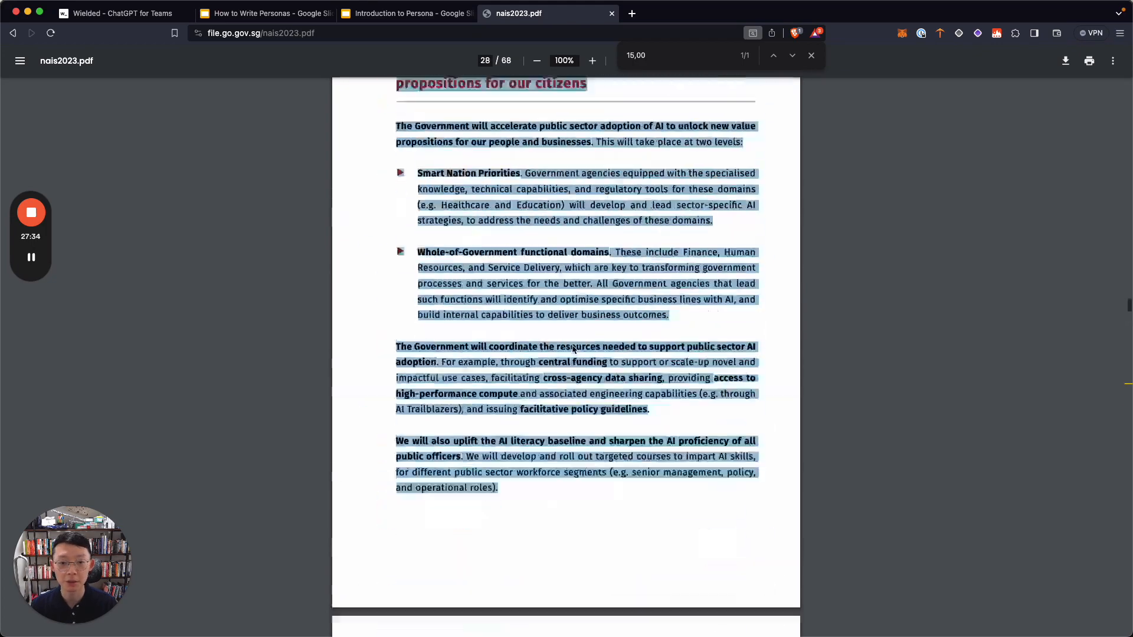
{"action": "scroll", "coordinate": [572, 350], "scroll_direction": "up", "scroll_amount": 3}
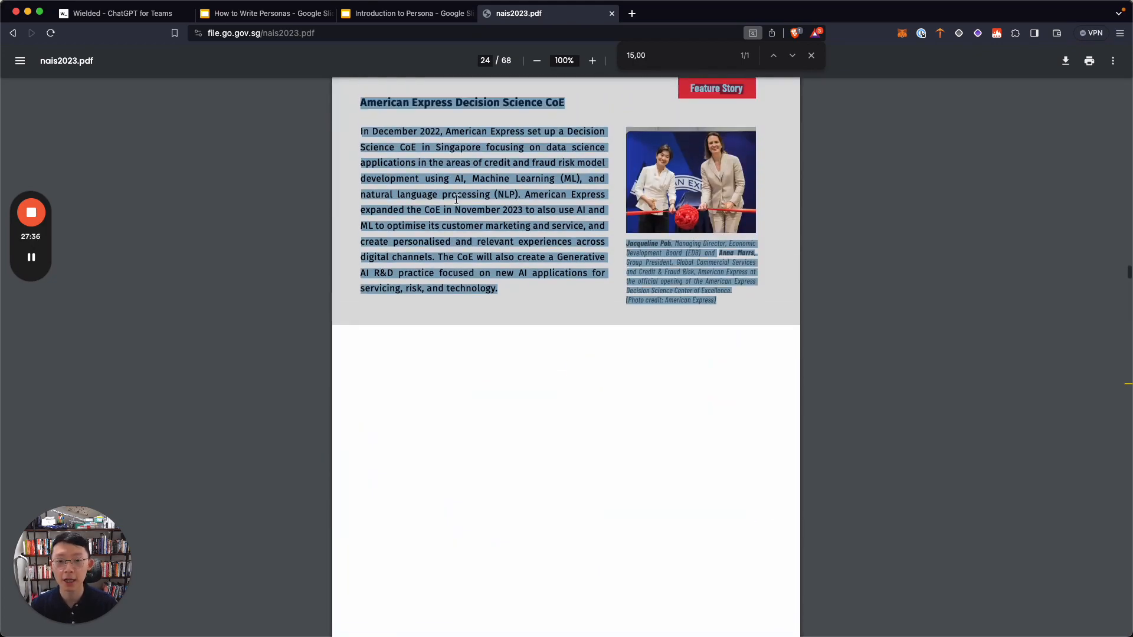
- Paste the copied report text inside the <report> section of the AISG Analyst persona's custom instructions and create the persona
{"action": "key", "text": "super+1"}
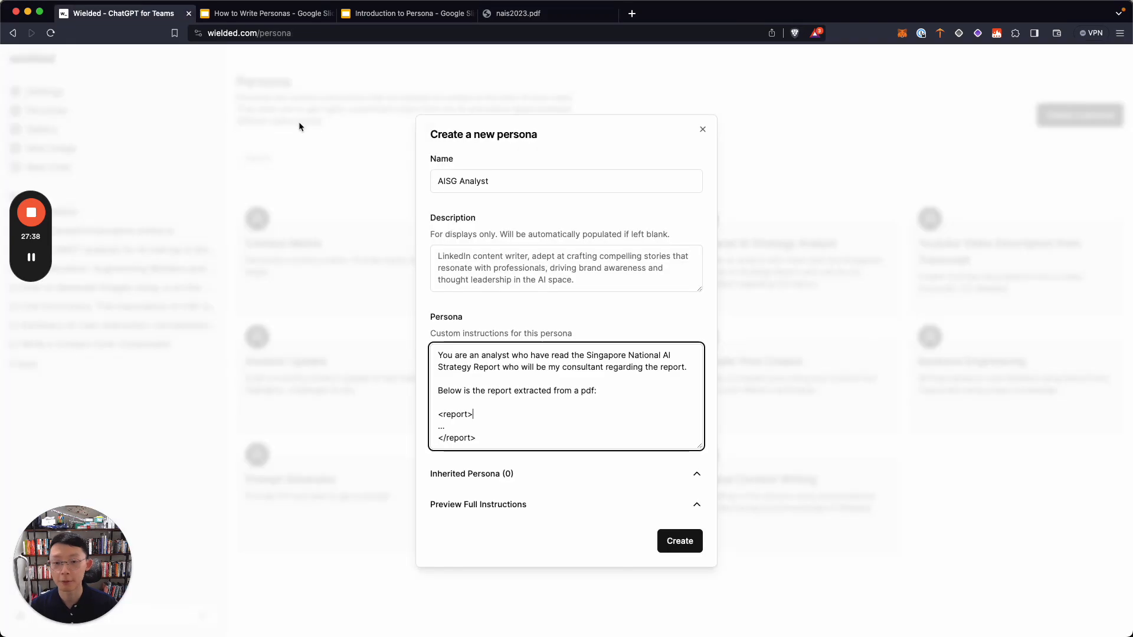
{"action": "left_click", "coordinate": [465, 426]}
{"action": "key", "text": "super+v"}
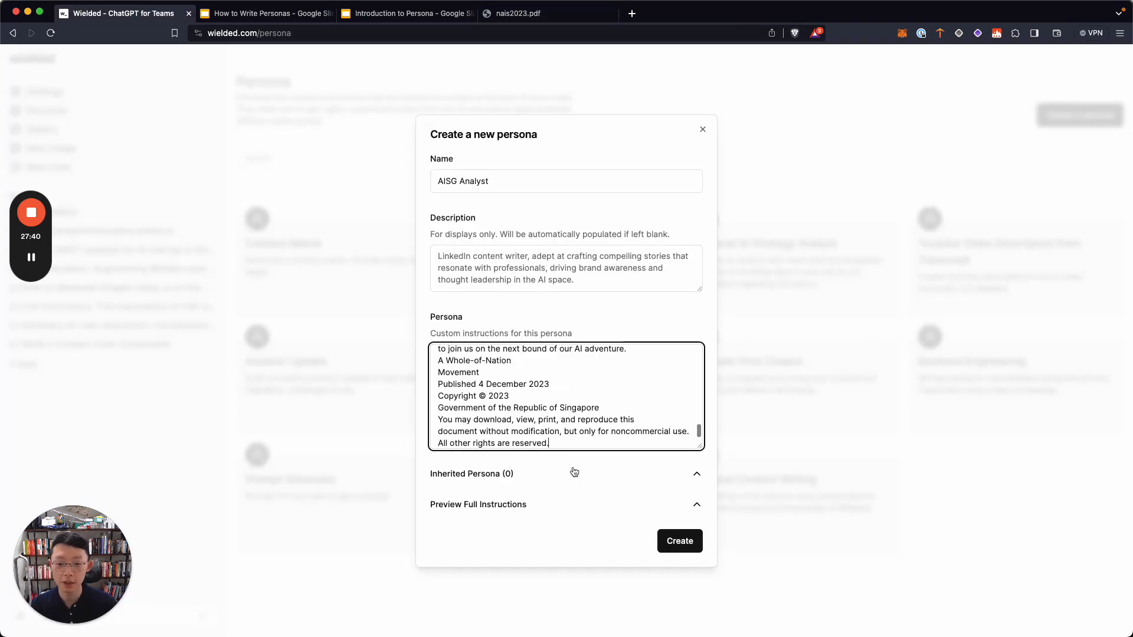
{"action": "scroll", "coordinate": [587, 389], "scroll_direction": "up", "scroll_amount": 5}
{"action": "scroll", "coordinate": [587, 390], "scroll_direction": "up", "scroll_amount": 10}
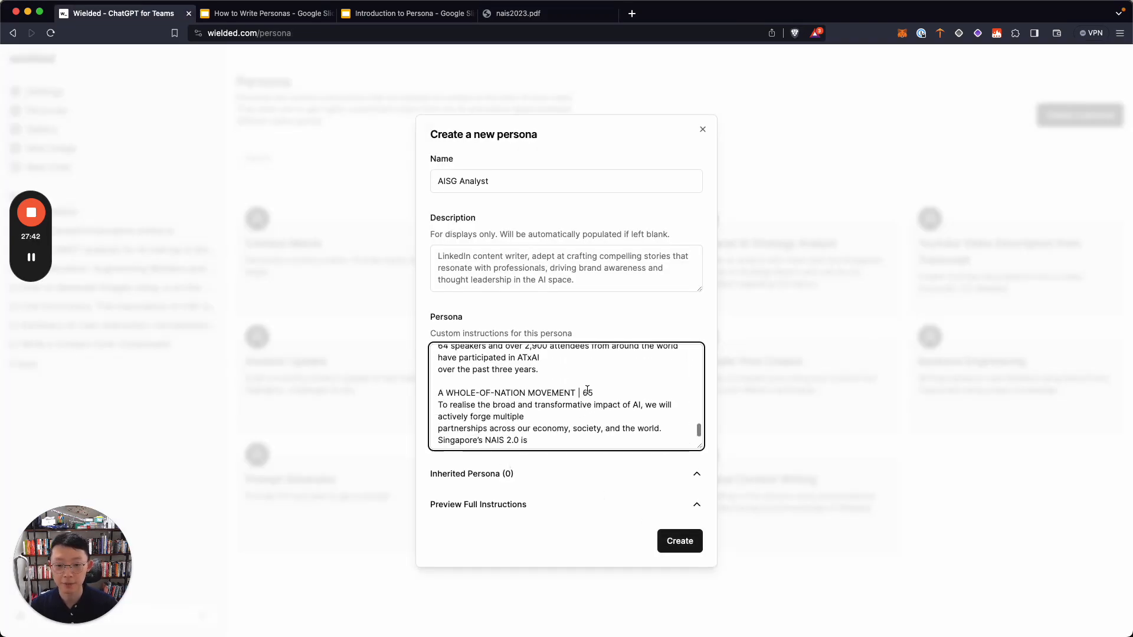
{"action": "scroll", "coordinate": [587, 389], "scroll_direction": "up", "scroll_amount": 5}
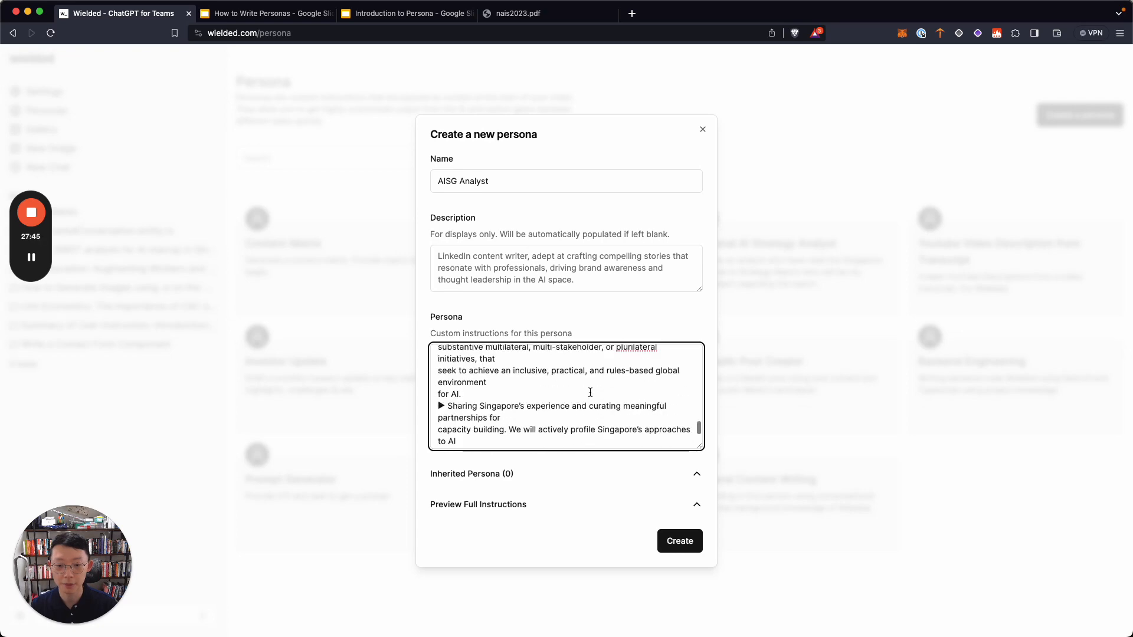
{"action": "left_click", "coordinate": [679, 542]}
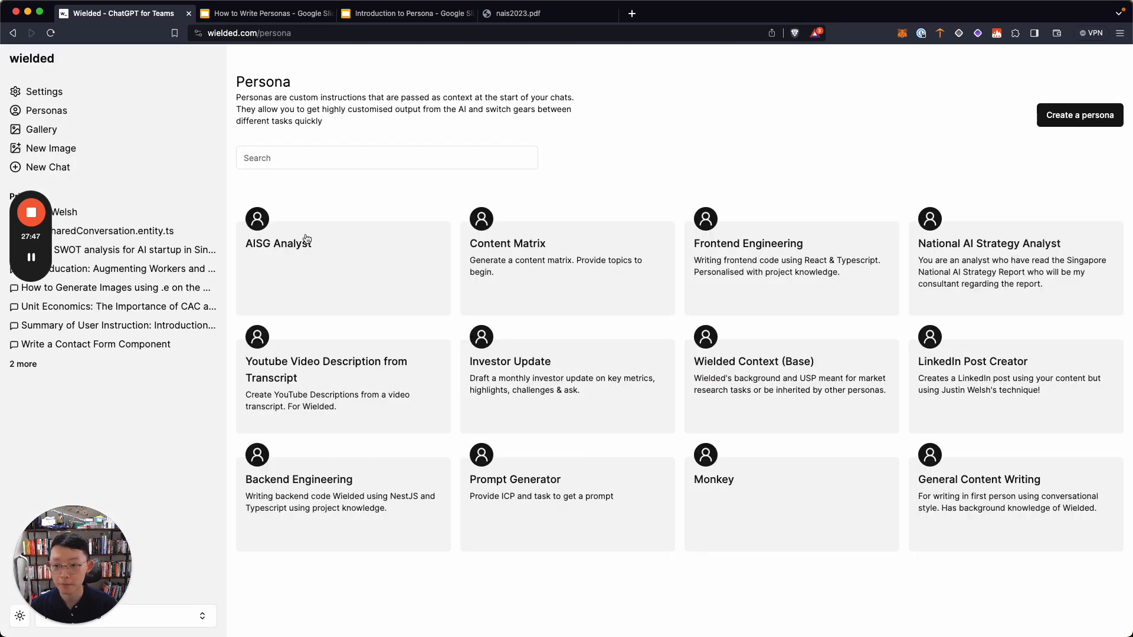
- In a new chat with the AISG Analyst persona, send "Give me a short summary of the entire report, keep it to 250 words"
{"action": "left_click", "coordinate": [84, 169]}
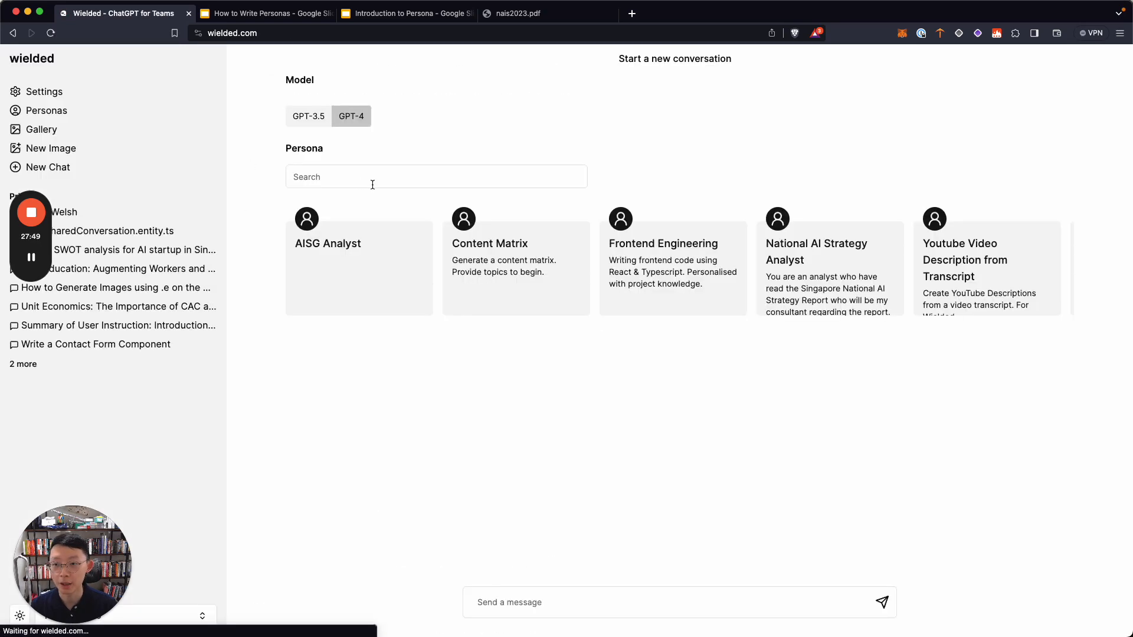
{"action": "left_click", "coordinate": [555, 607]}
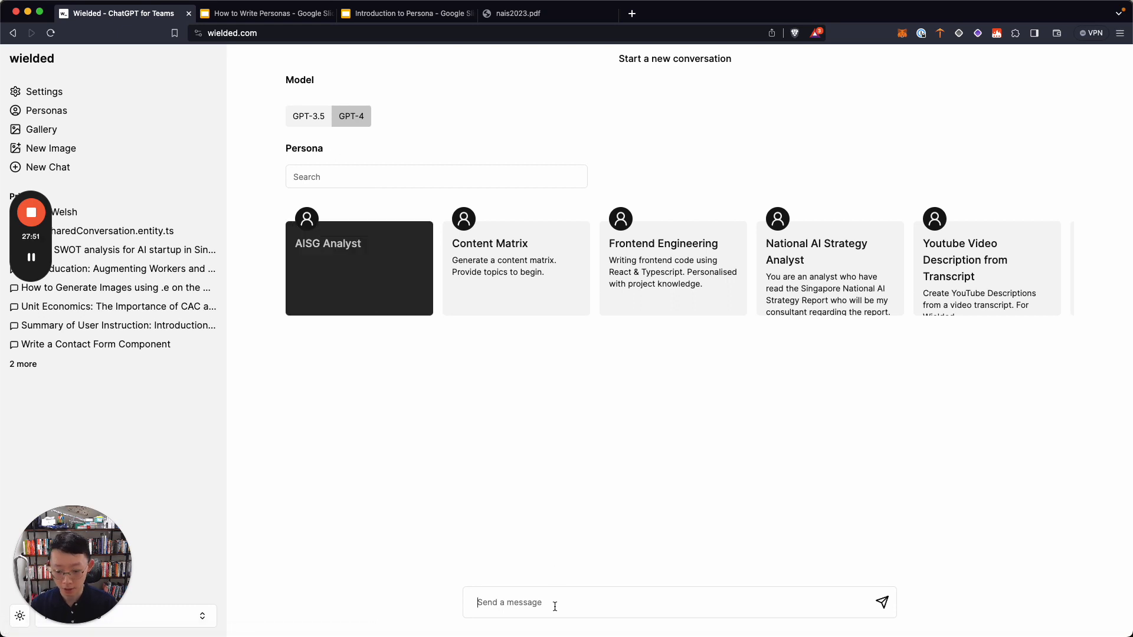
{"action": "type", "text": "Give m"}
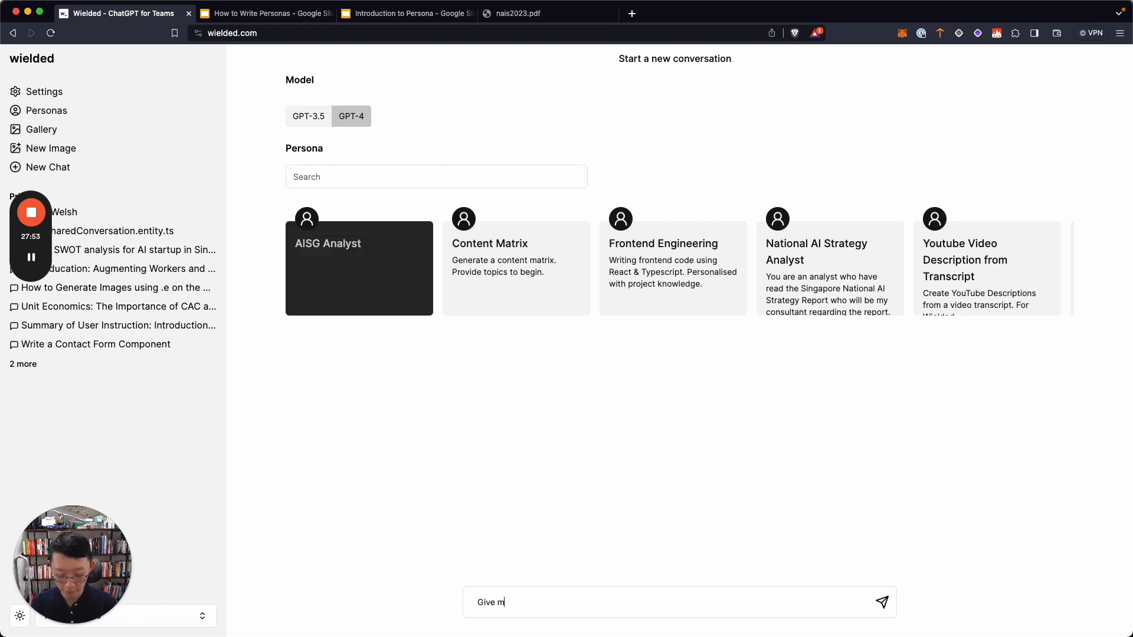
{"action": "type", "text": "mmary of the ent"}
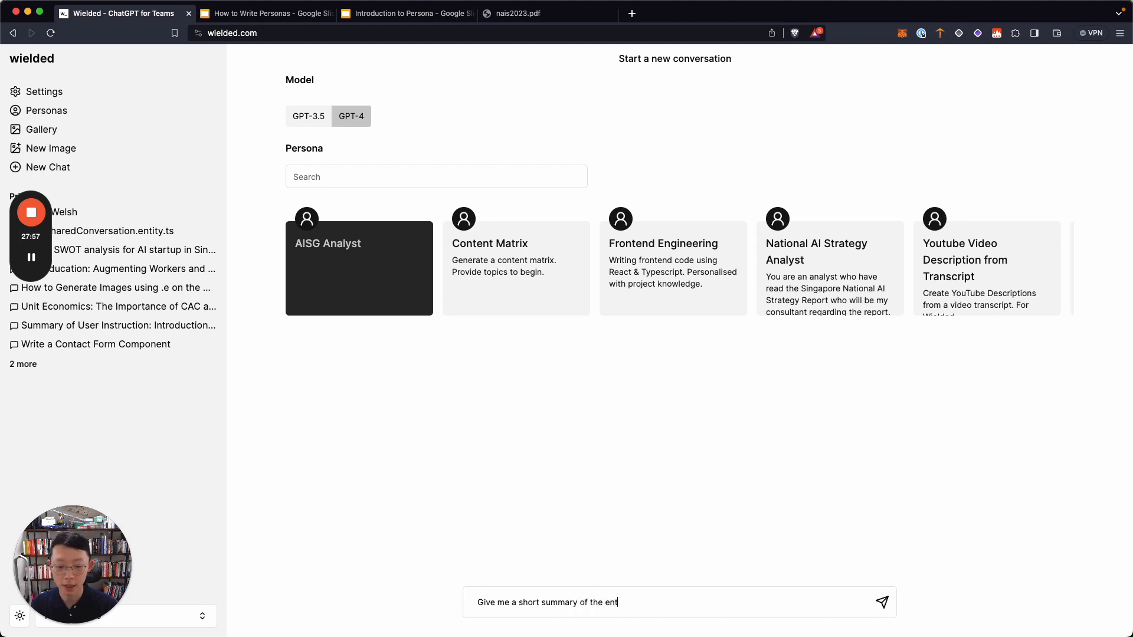
{"action": "type", "text": "ire report, keep it to "}
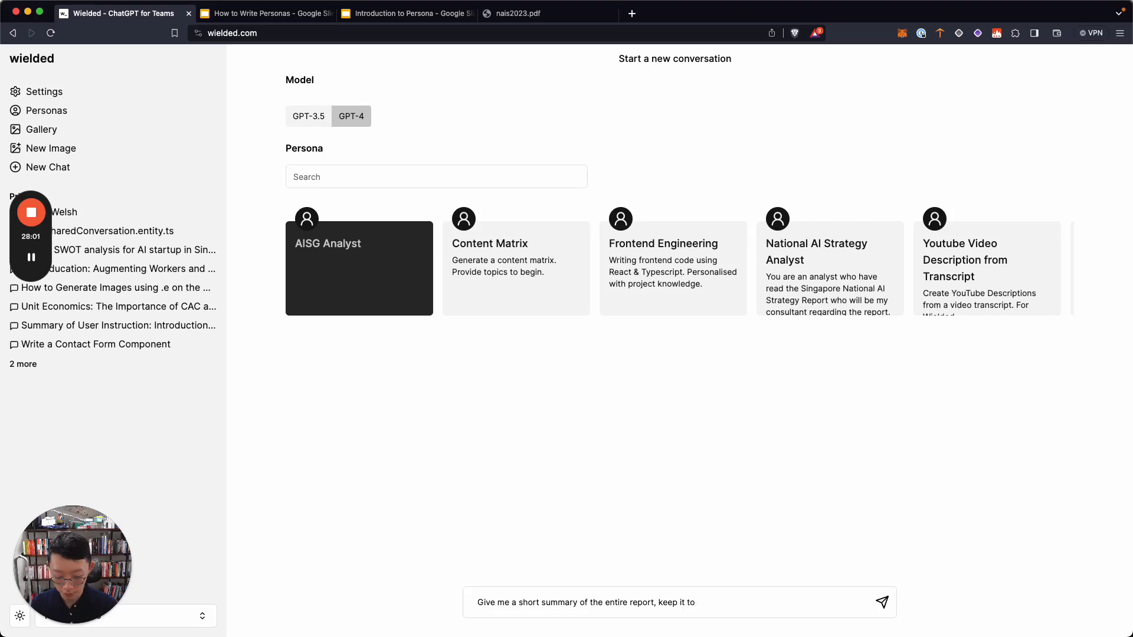
{"action": "type", "text": "300 word"}
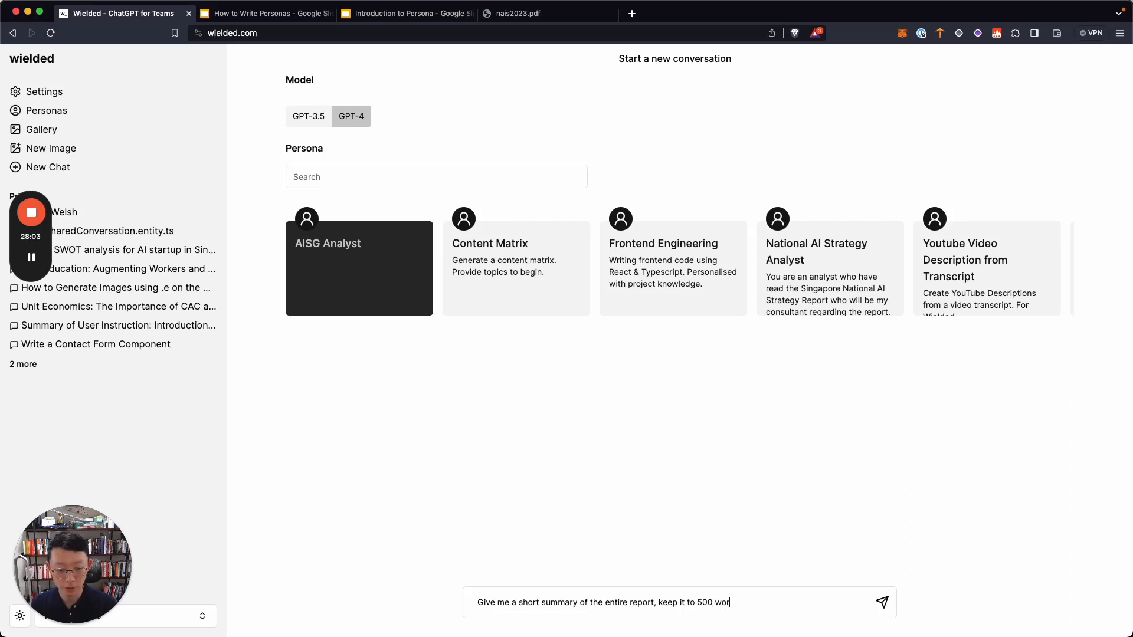
{"action": "key", "text": "BackSpace"}
{"action": "key", "text": "BackSpace"}
{"action": "key", "text": "BackSpace"}
{"action": "key", "text": "BackSpace"}
{"action": "key", "text": "BackSpace"}
{"action": "key", "text": "BackSpace"}
{"action": "key", "text": "BackSpace"}
{"action": "key", "text": "BackSpace"}
{"action": "type", "text": "250 words"}
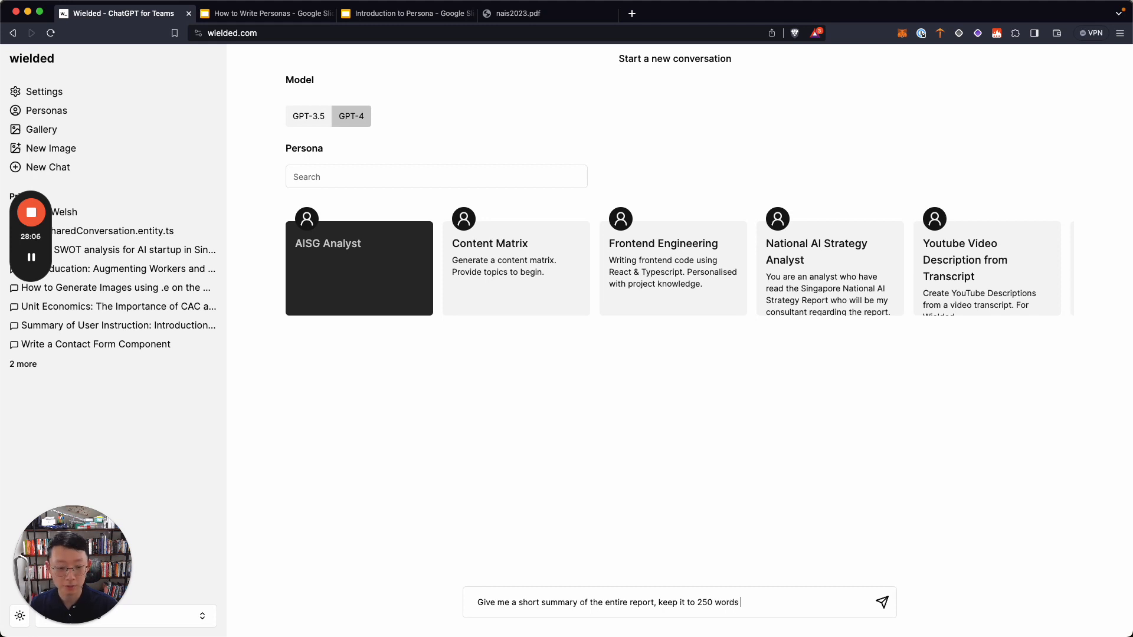
{"action": "key", "text": "Return"}
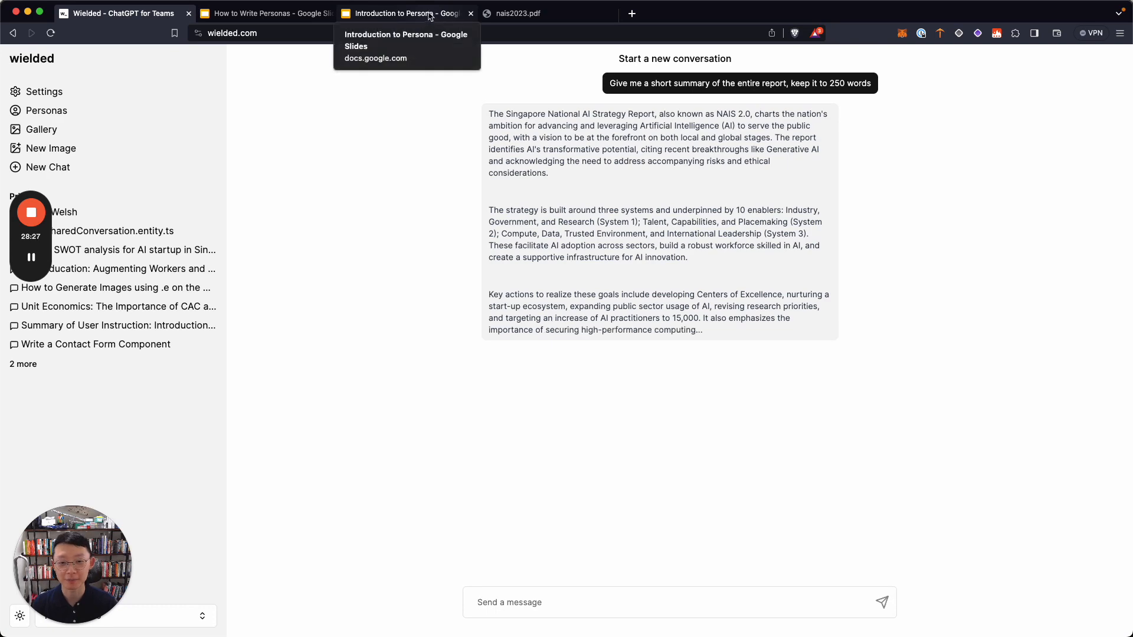
- Return to the How to Write Personas slides, advance to "How to get started" and go through its listed points
{"action": "left_click", "coordinate": [429, 14]}
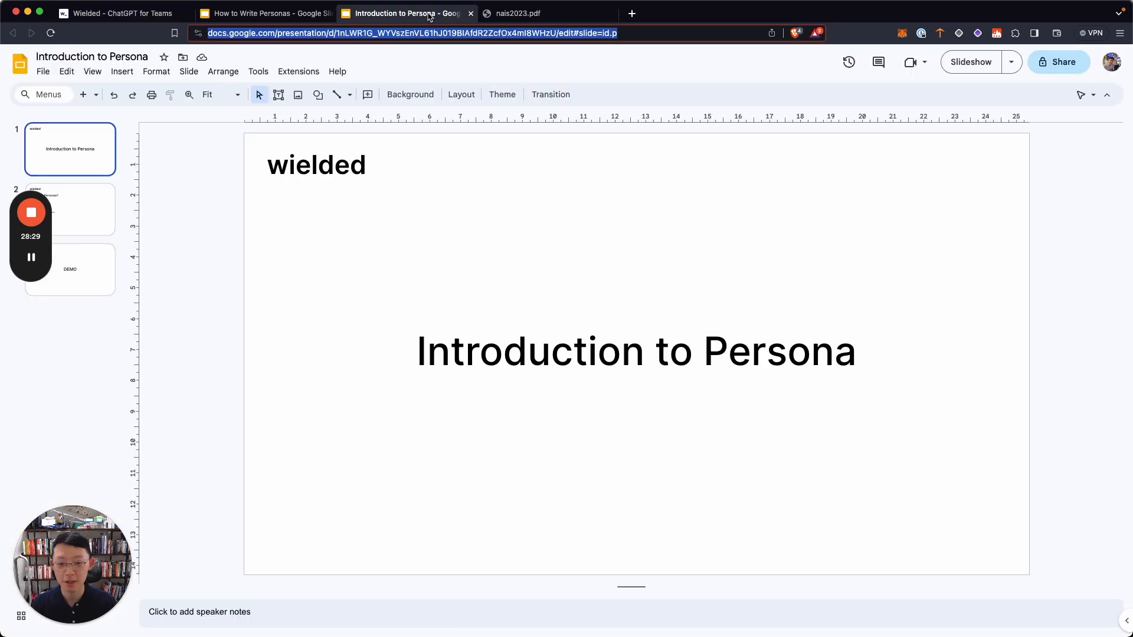
{"action": "left_click", "coordinate": [288, 12]}
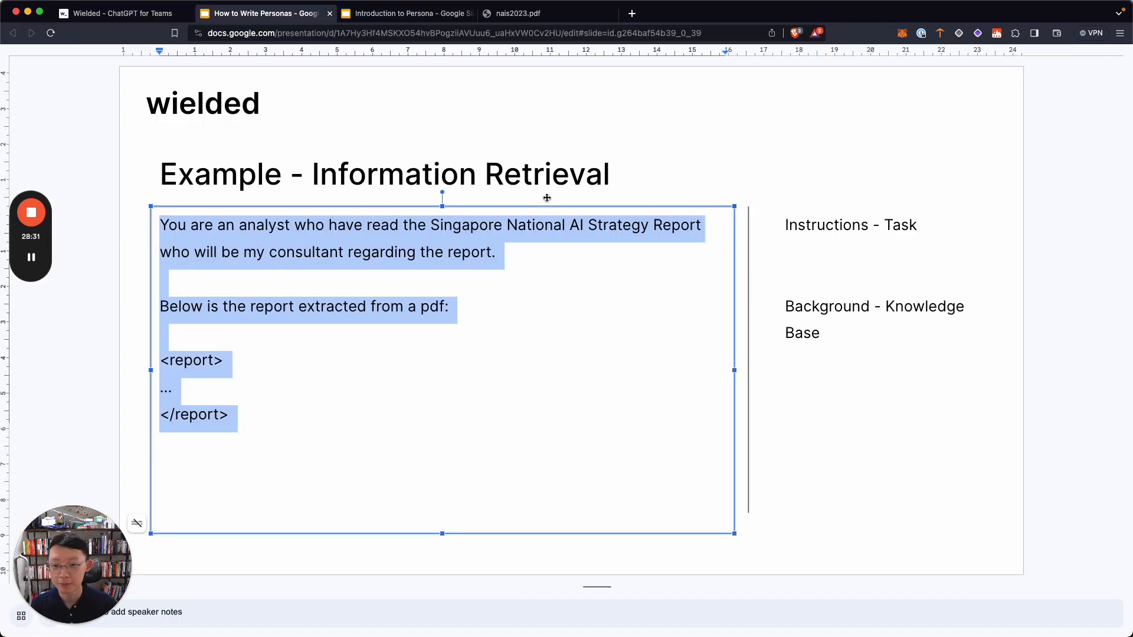
{"action": "left_click", "coordinate": [127, 165]}
{"action": "key", "text": "Down"}
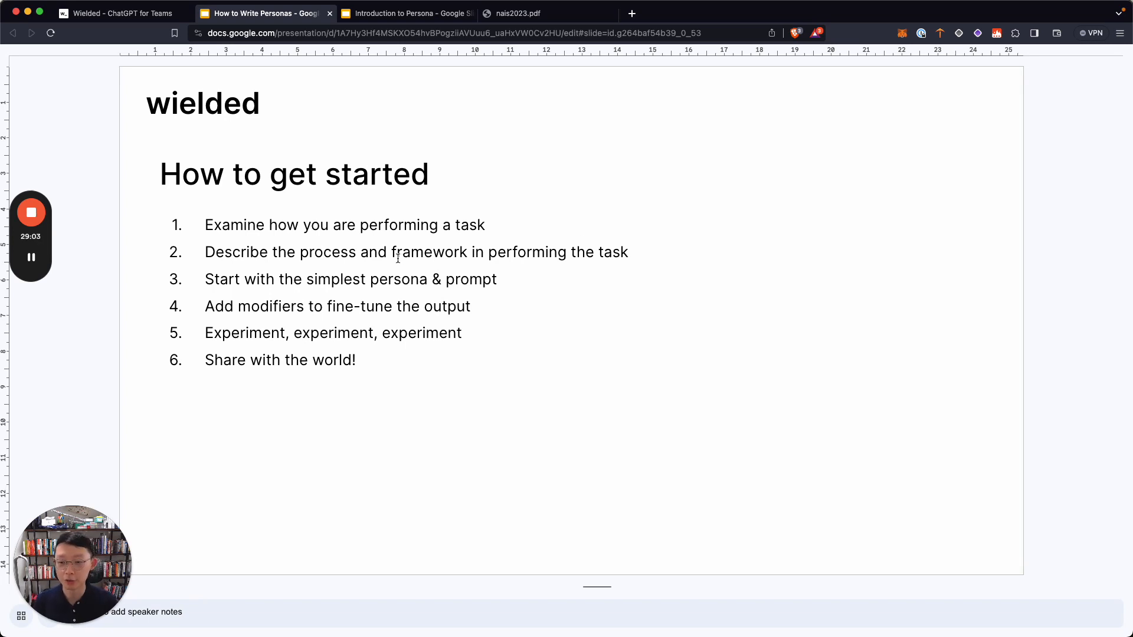
{"action": "left_click", "coordinate": [337, 255]}
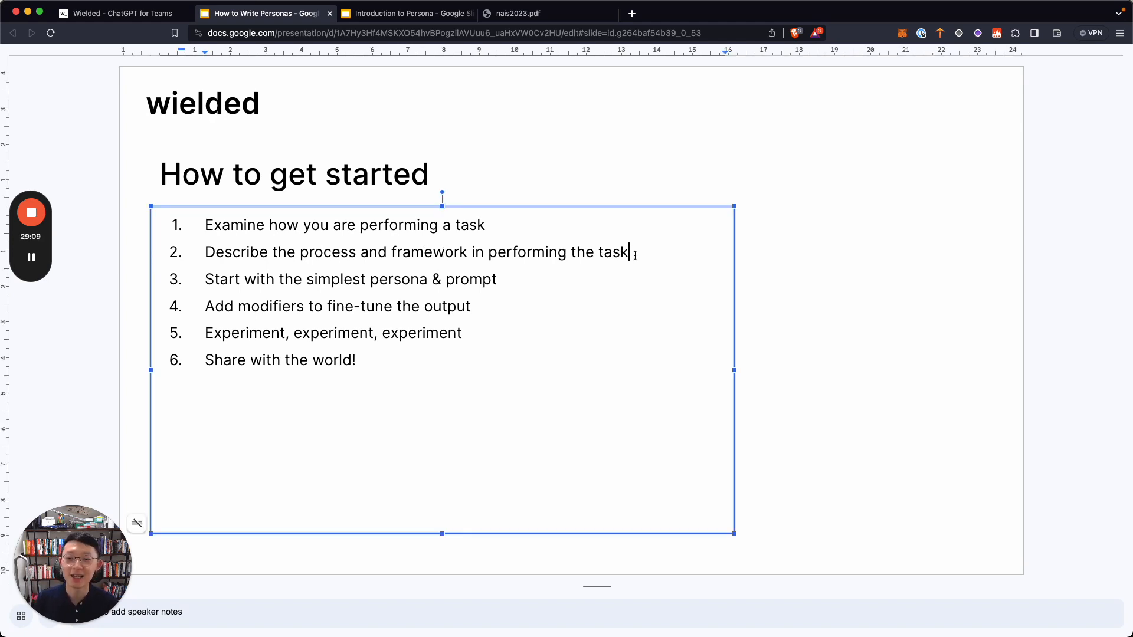
{"action": "left_click", "coordinate": [581, 280]}
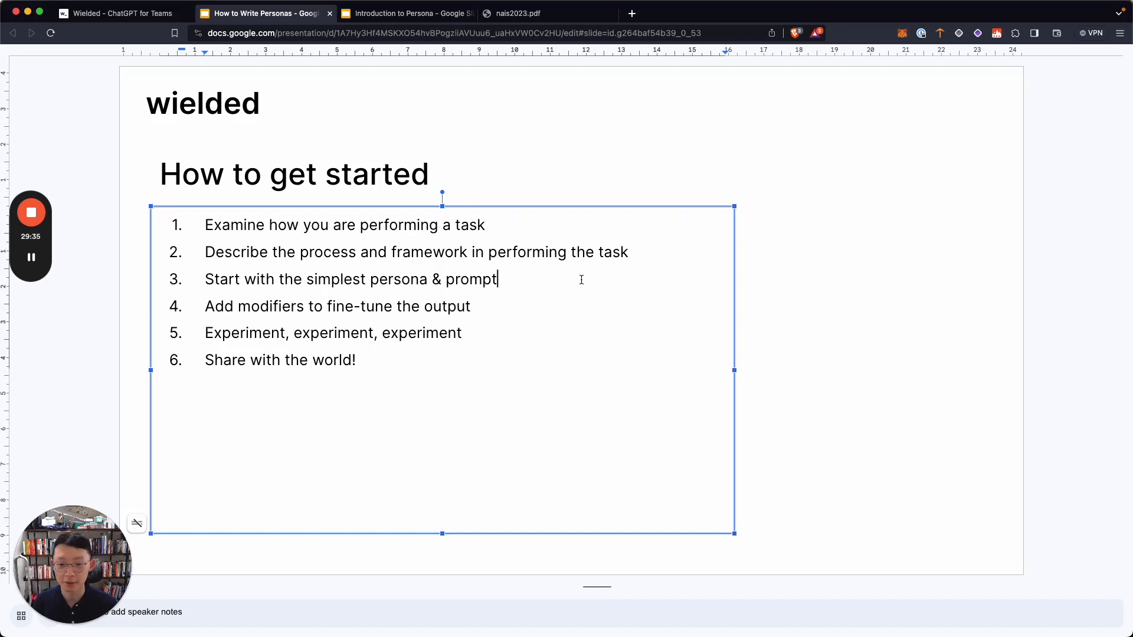
{"action": "left_click", "coordinate": [517, 304]}
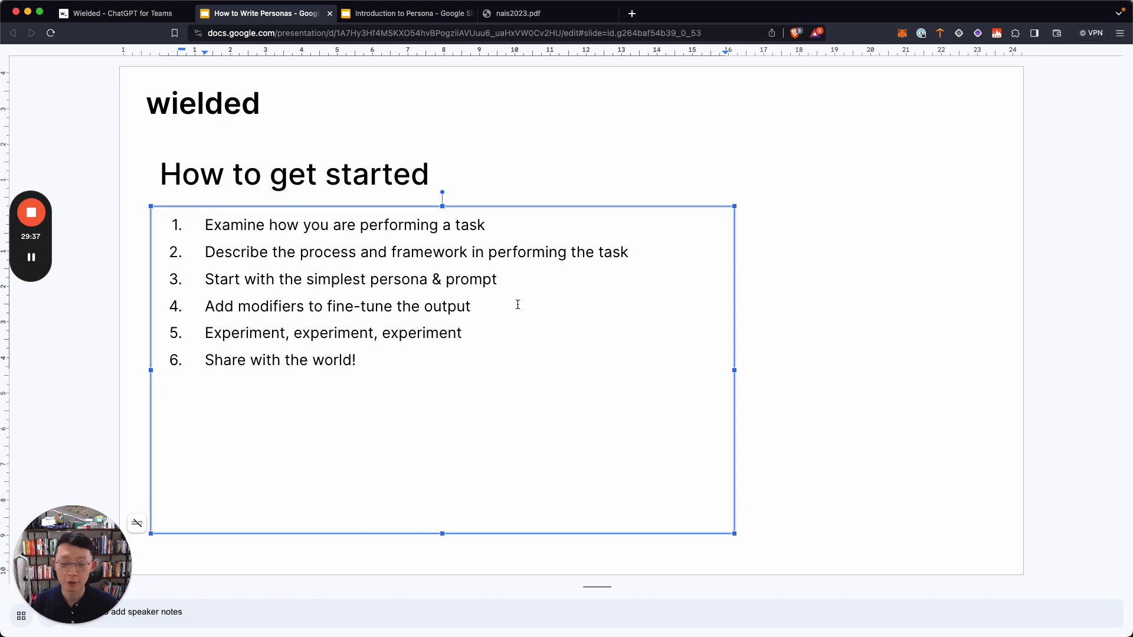
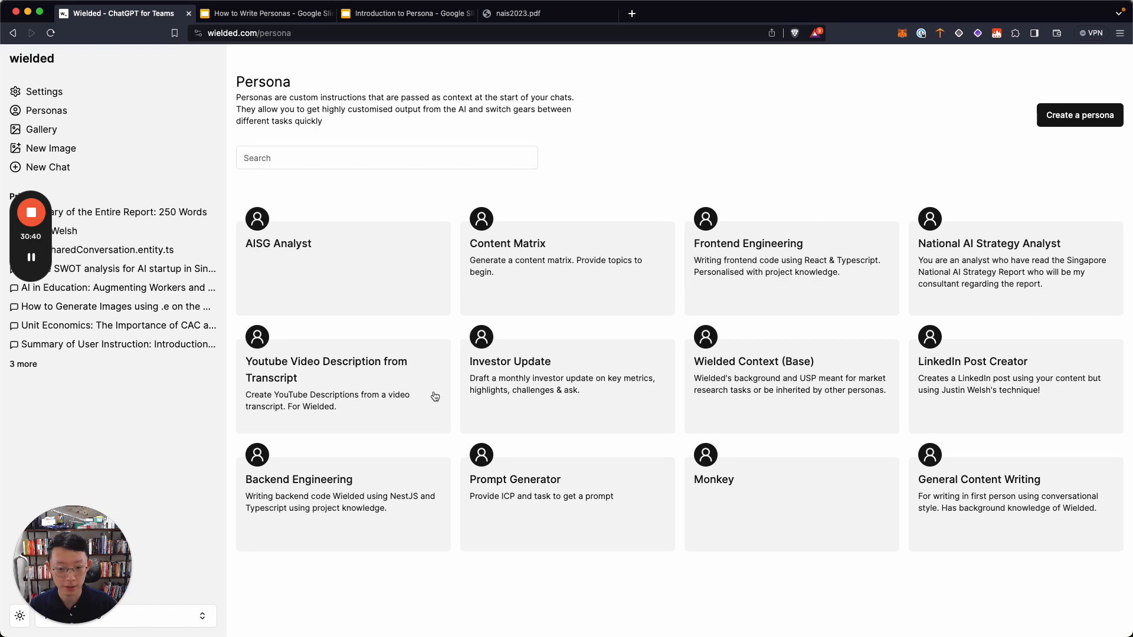
- In Wielded's personas, open the Investor Update persona and review its custom instructions
{"action": "left_click", "coordinate": [543, 386]}
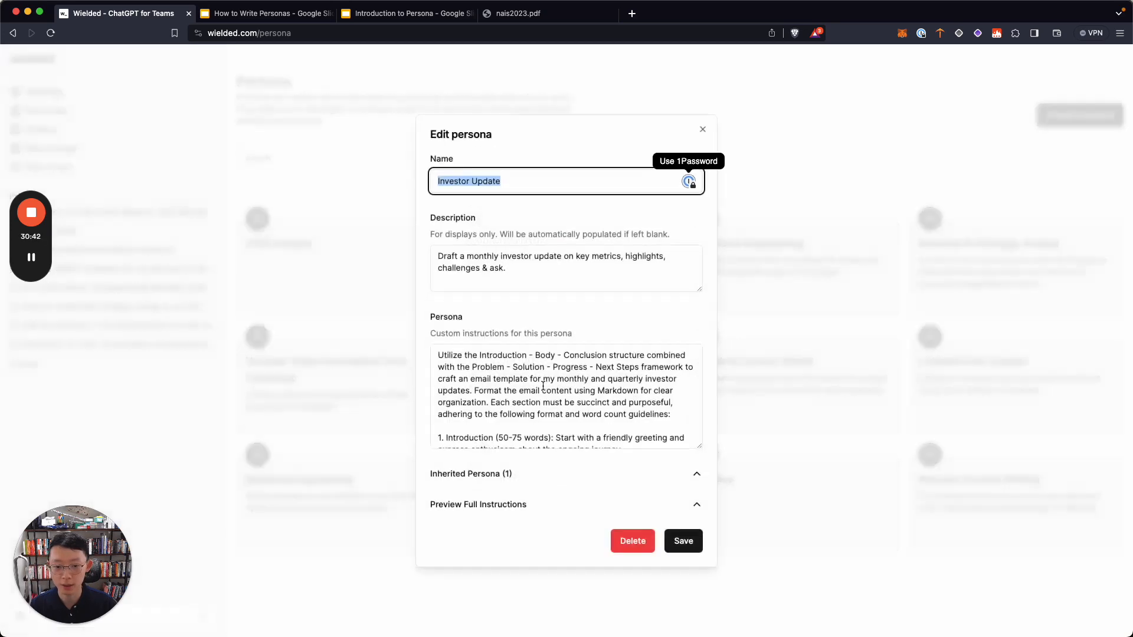
{"action": "scroll", "coordinate": [624, 407], "scroll_direction": "down", "scroll_amount": 3}
{"action": "scroll", "coordinate": [623, 407], "scroll_direction": "up", "scroll_amount": 3}
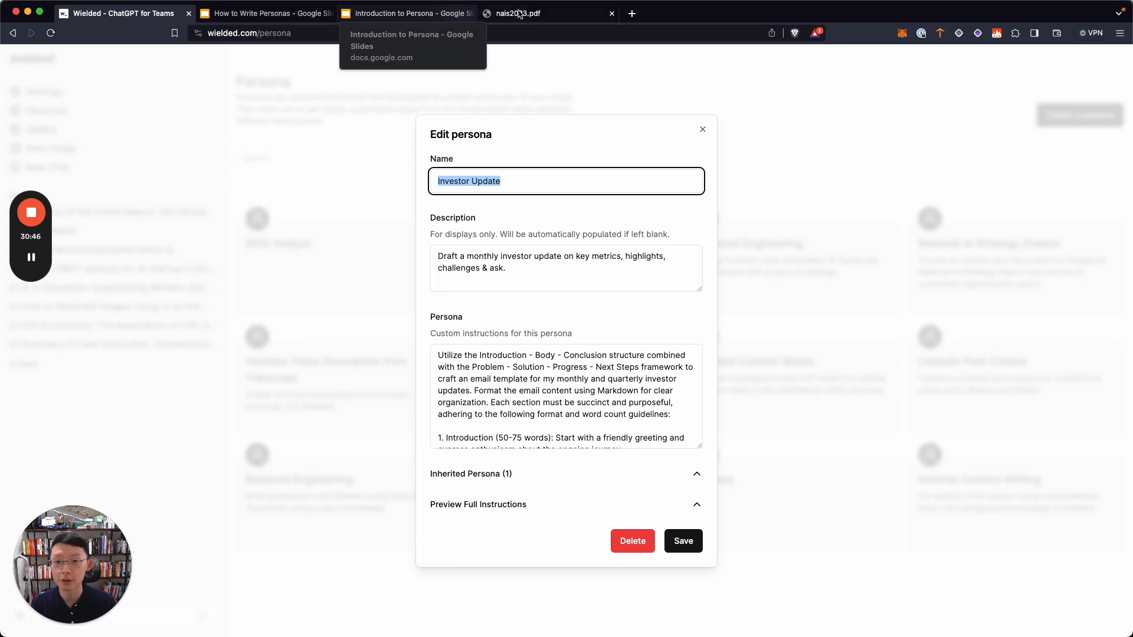
{"action": "left_click", "coordinate": [380, 15]}
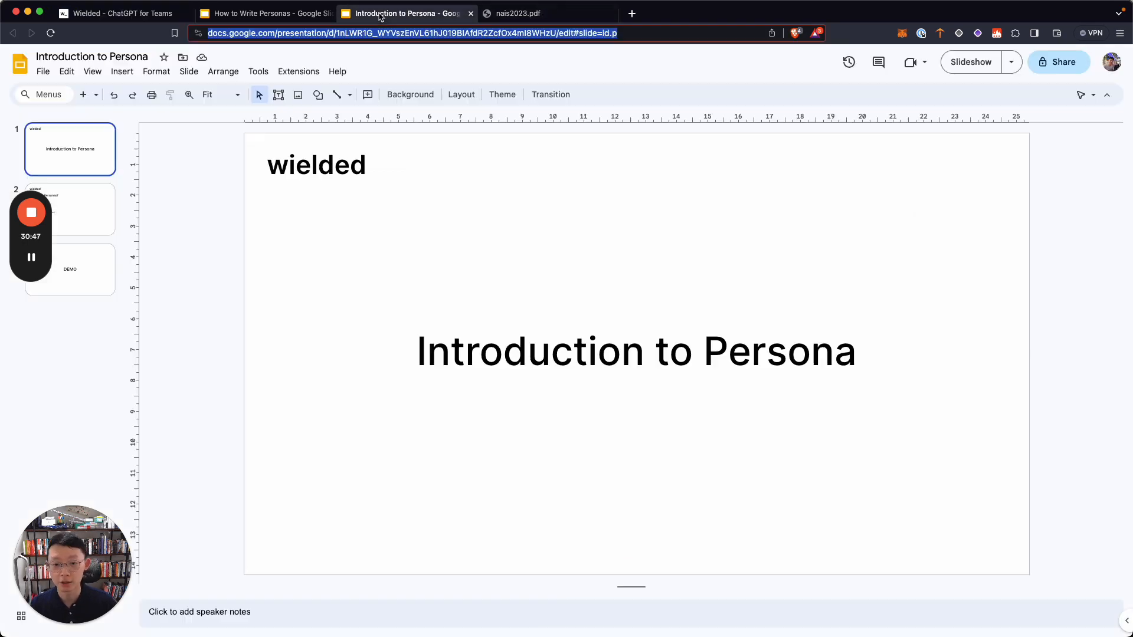
{"action": "left_click", "coordinate": [247, 7]}
{"action": "triple_click", "coordinate": [490, 353]}
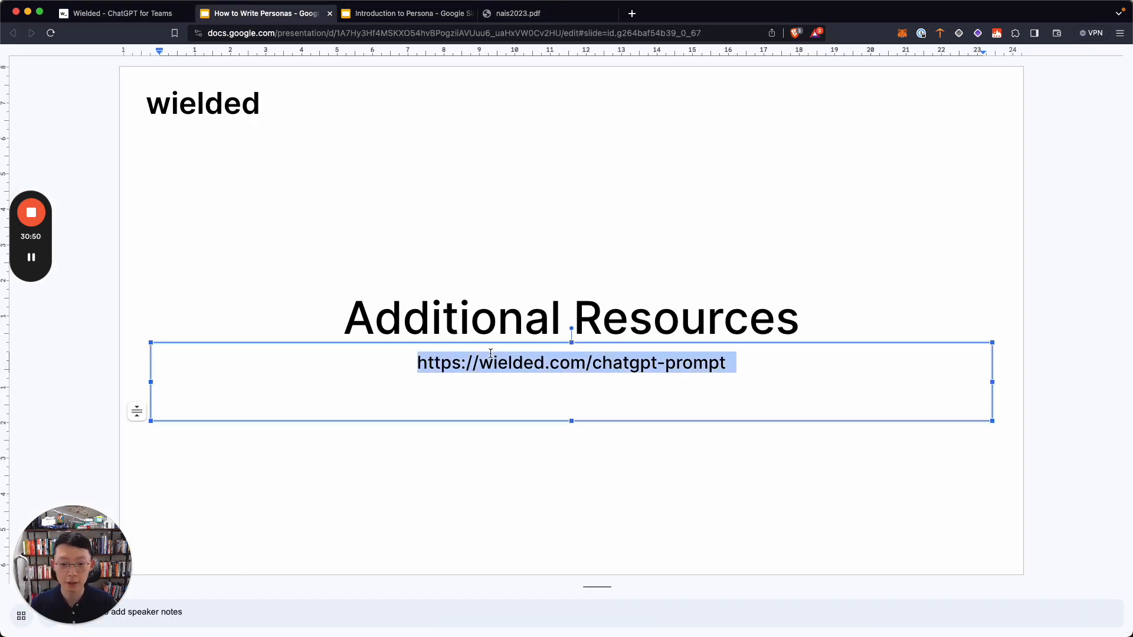
{"action": "key", "text": "super+c"}
{"action": "key", "text": "super+t"}
{"action": "key", "text": "super+v"}
{"action": "key", "text": "Return"}
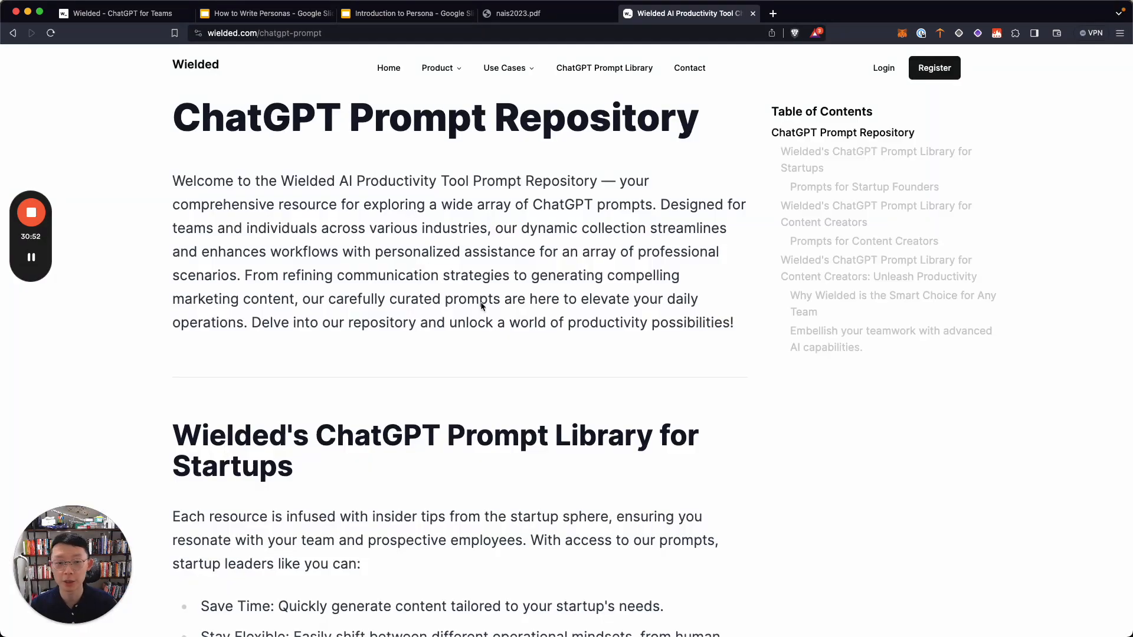
{"action": "scroll", "coordinate": [515, 352], "scroll_direction": "down", "scroll_amount": 10}
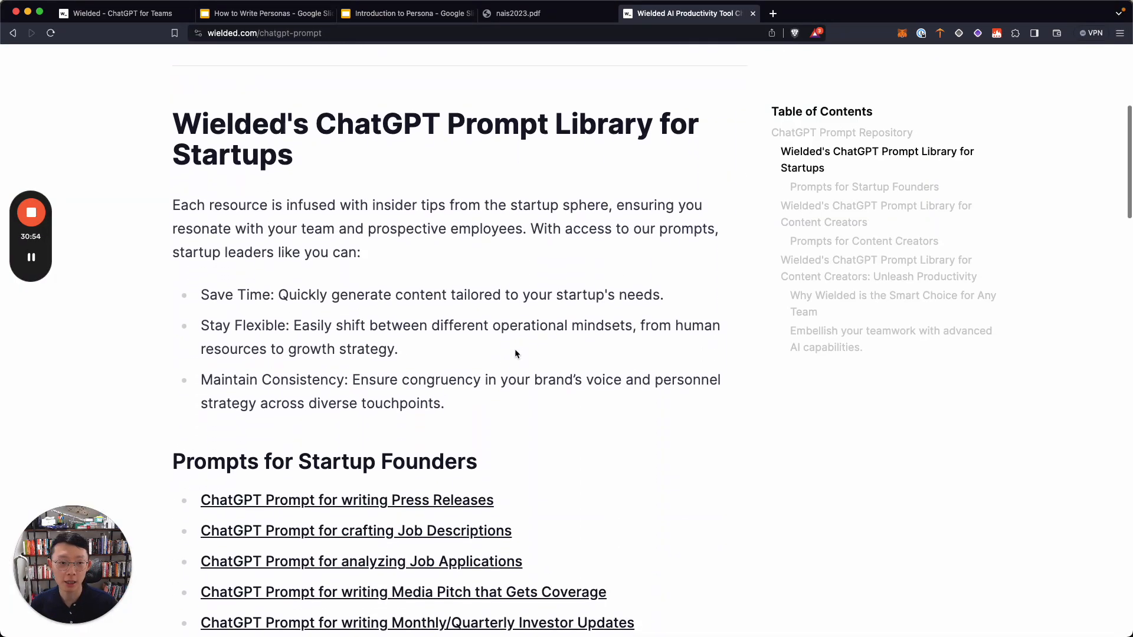
{"action": "scroll", "coordinate": [516, 353], "scroll_direction": "up", "scroll_amount": 2}
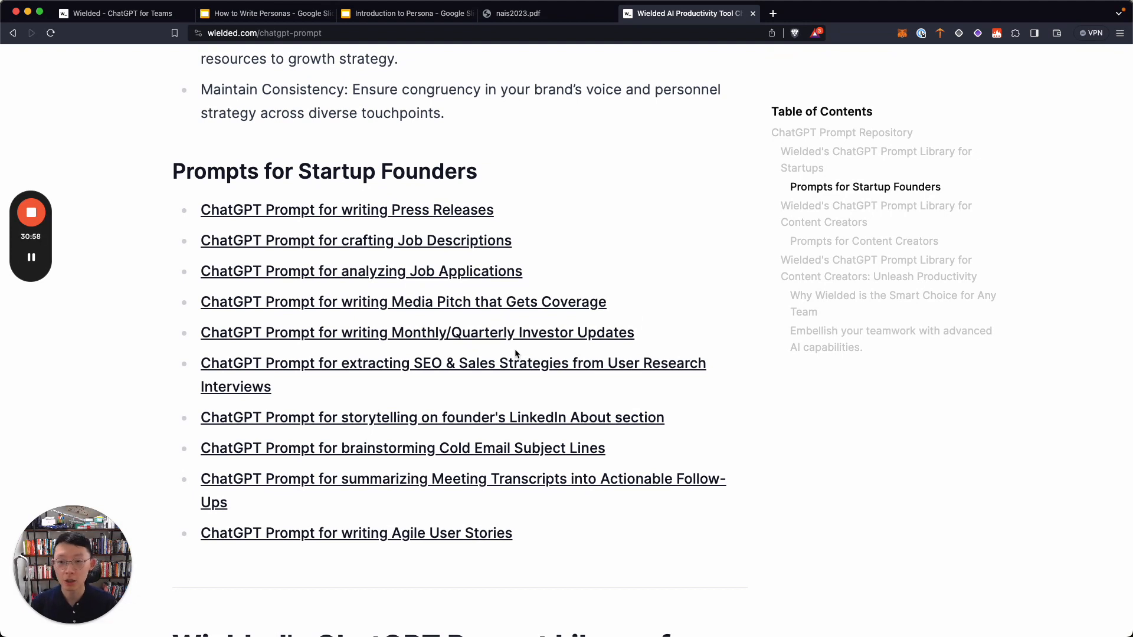
{"action": "scroll", "coordinate": [515, 352], "scroll_direction": "down", "scroll_amount": 1}
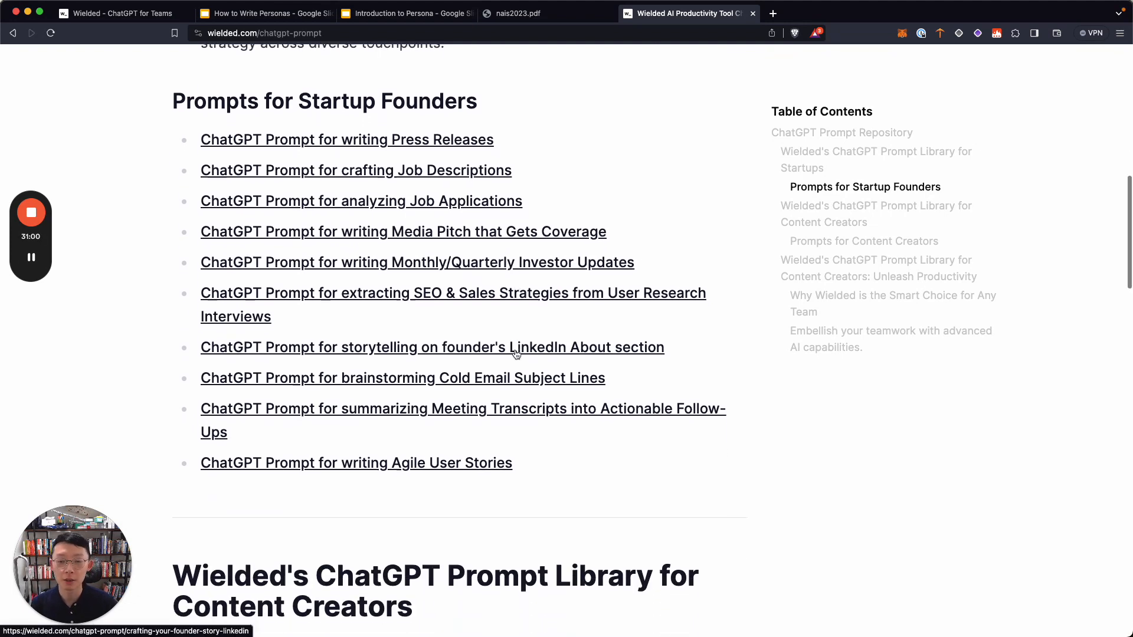
{"action": "scroll", "coordinate": [515, 353], "scroll_direction": "down", "scroll_amount": 7}
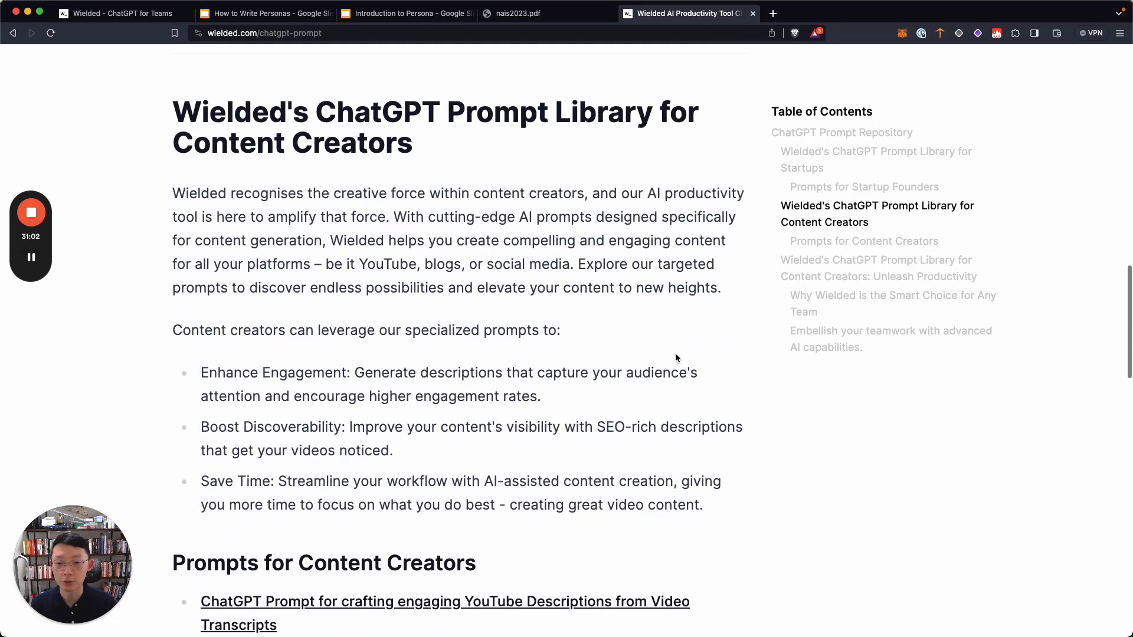
- Open the ChatGPT prompt for writing Monthly/Quarterly Investor Updates and review its prompt text for drafting investor update emails
{"action": "scroll", "coordinate": [676, 358], "scroll_direction": "down", "scroll_amount": 5}
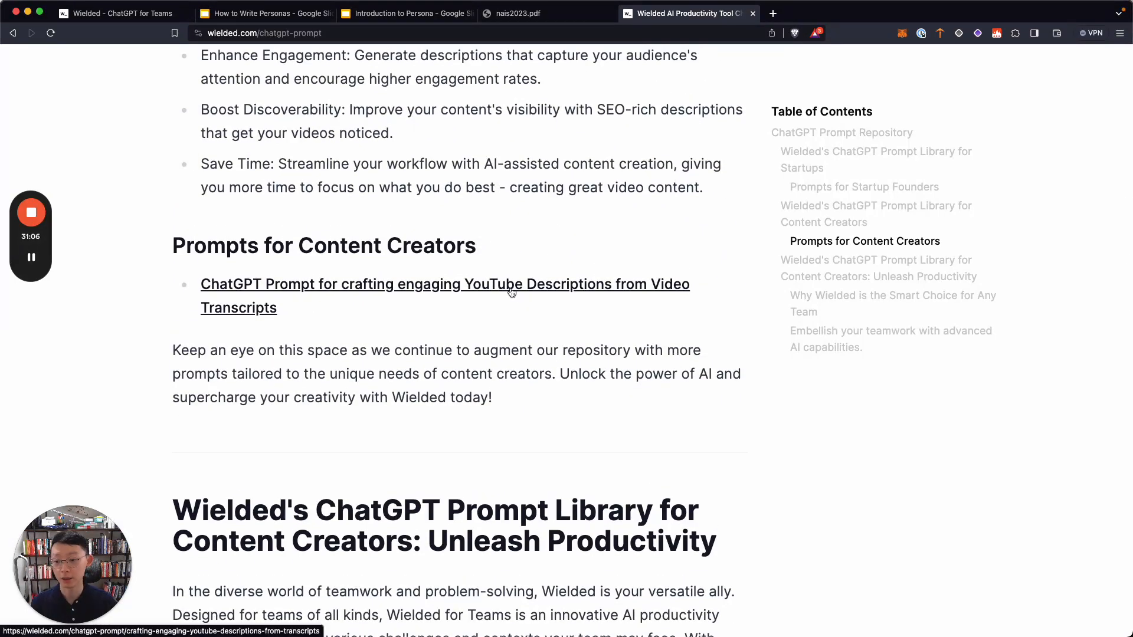
{"action": "scroll", "coordinate": [511, 292], "scroll_direction": "up", "scroll_amount": 9}
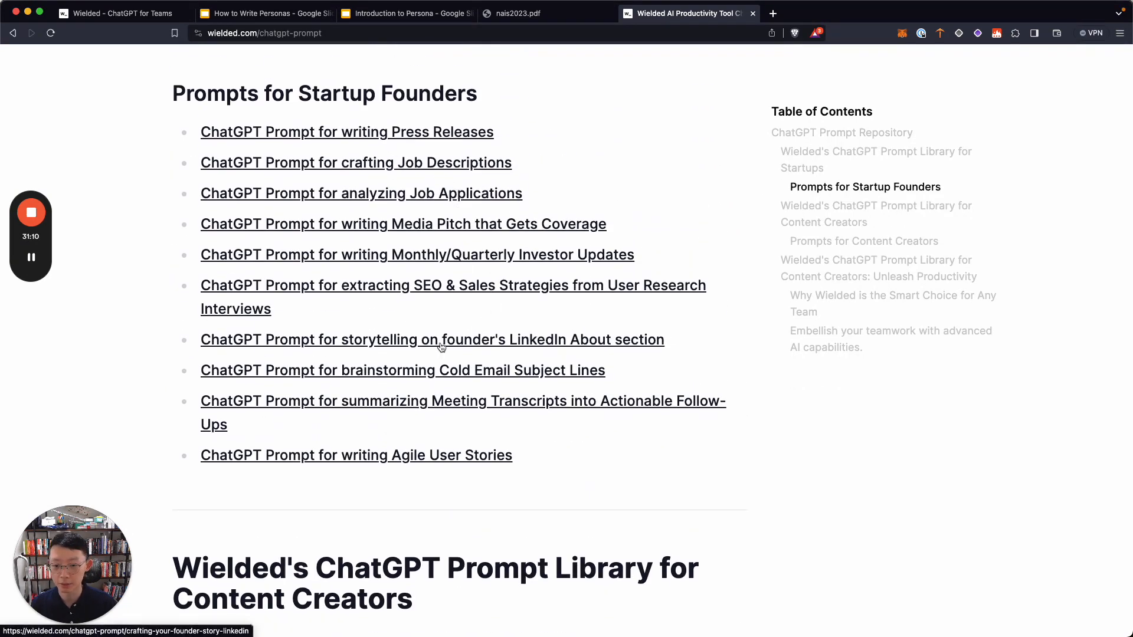
{"action": "left_click", "coordinate": [456, 256]}
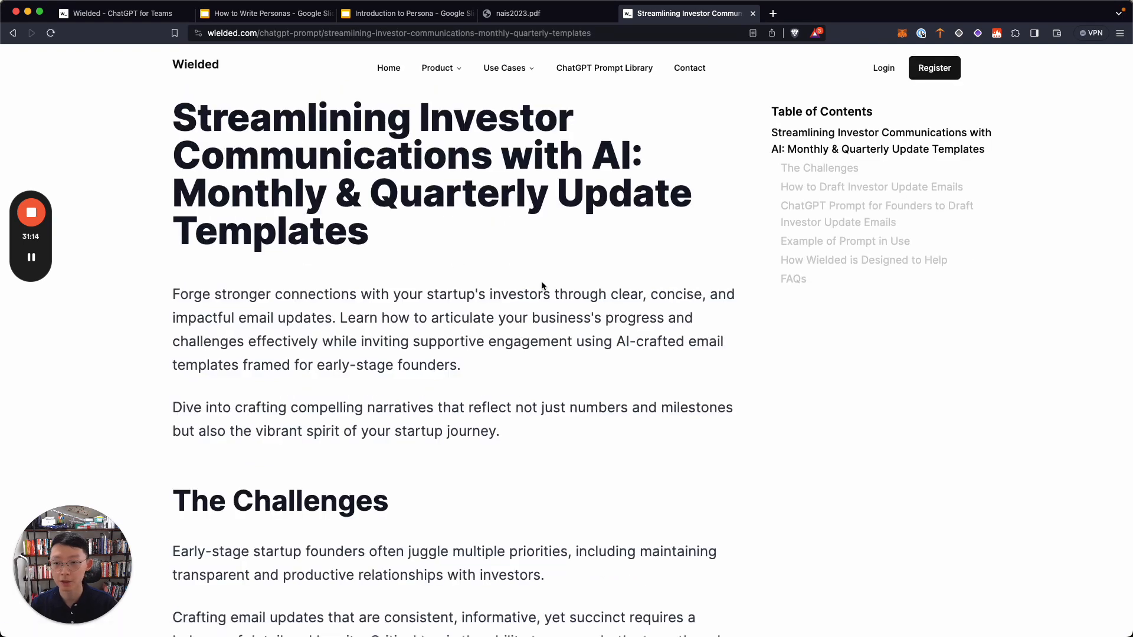
{"action": "scroll", "coordinate": [543, 286], "scroll_direction": "down", "scroll_amount": 3}
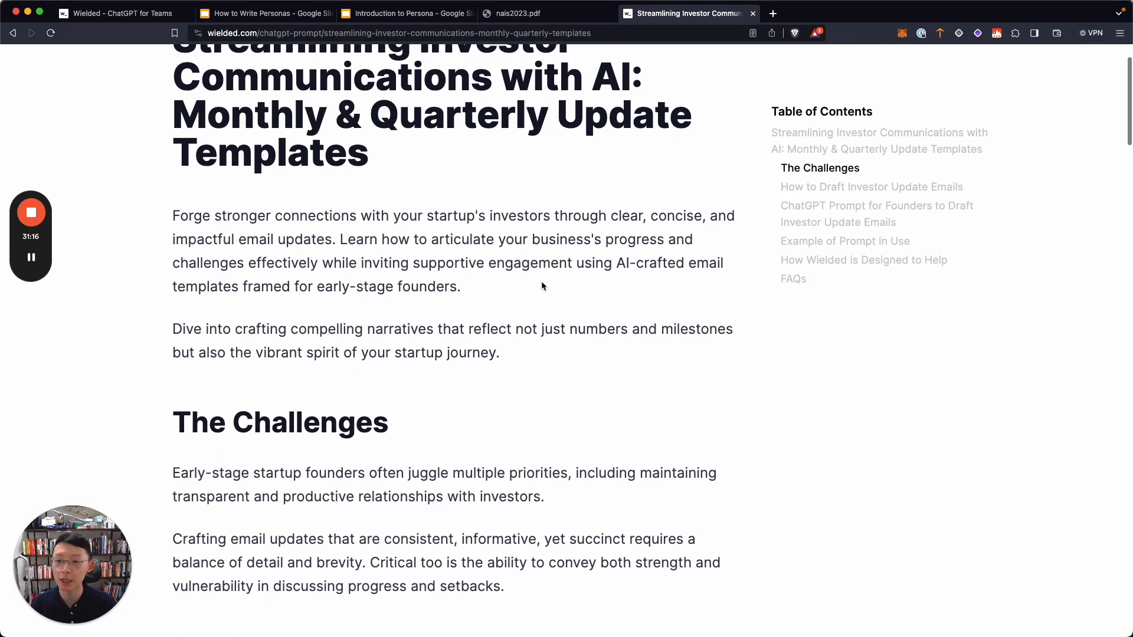
{"action": "scroll", "coordinate": [542, 286], "scroll_direction": "down", "scroll_amount": 15}
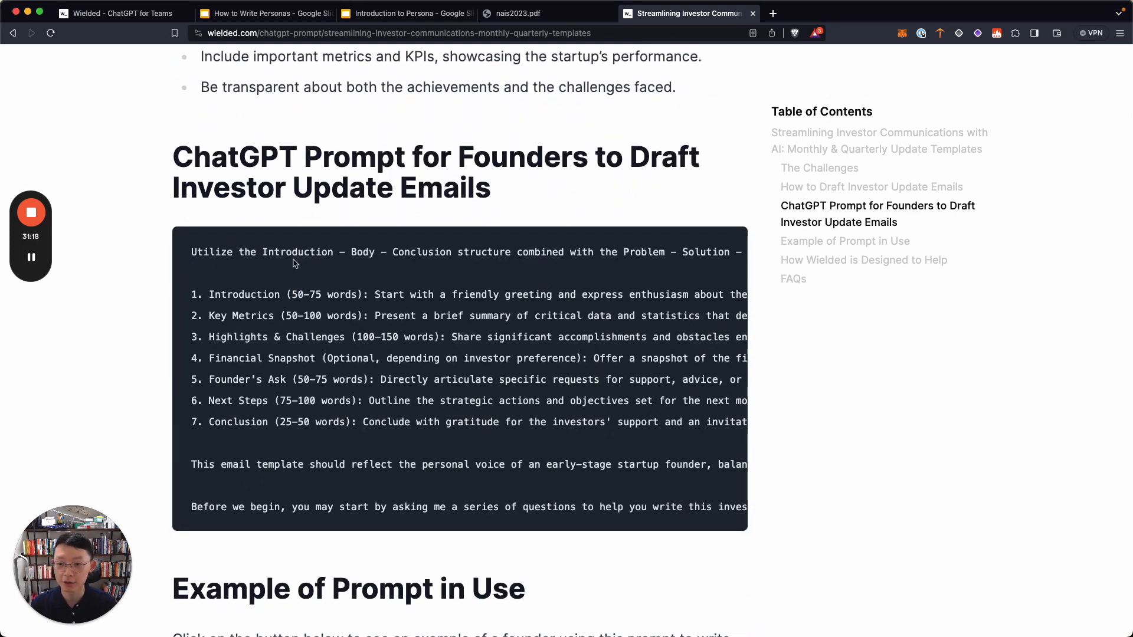
{"action": "left_click_drag", "start_coordinate": [196, 249], "coordinate": [382, 377]}
{"action": "left_click", "coordinate": [382, 378]}
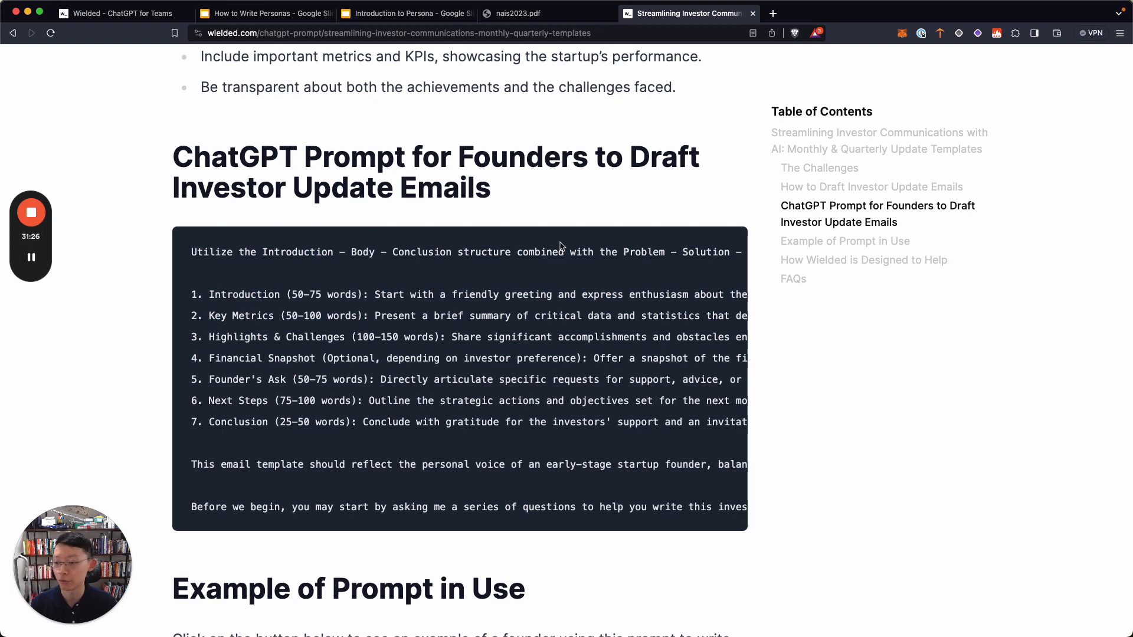
{"action": "scroll", "coordinate": [560, 247], "scroll_direction": "up", "scroll_amount": 1}
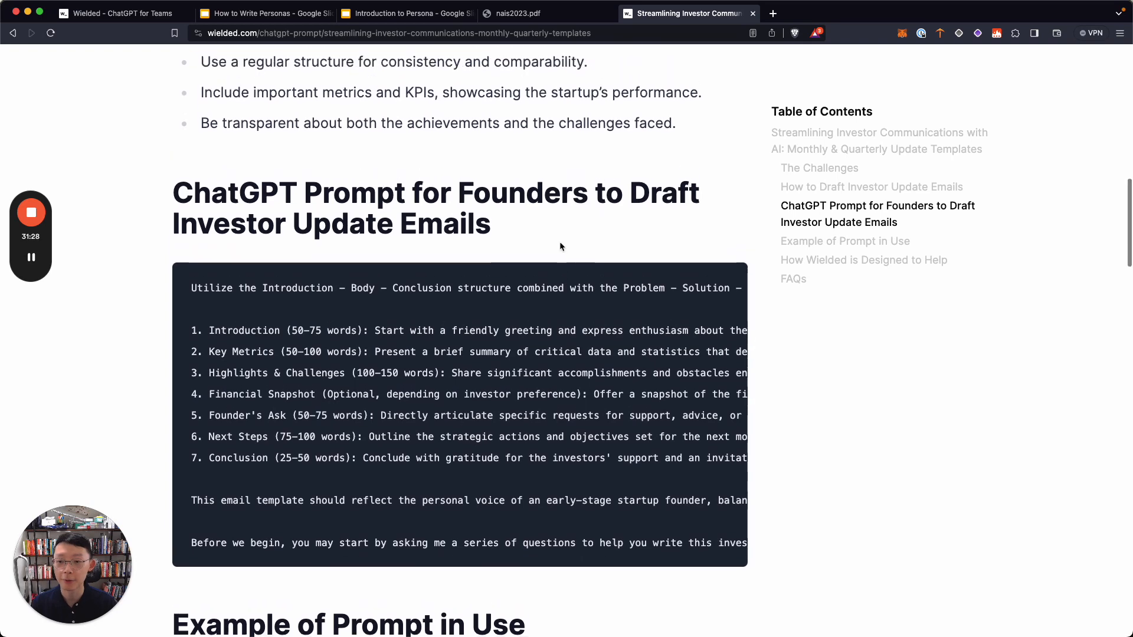
- Check the Investor Update persona in Wielded against the library prompt, close it and return to the Additional Resources slide
{"action": "left_click", "coordinate": [160, 14]}
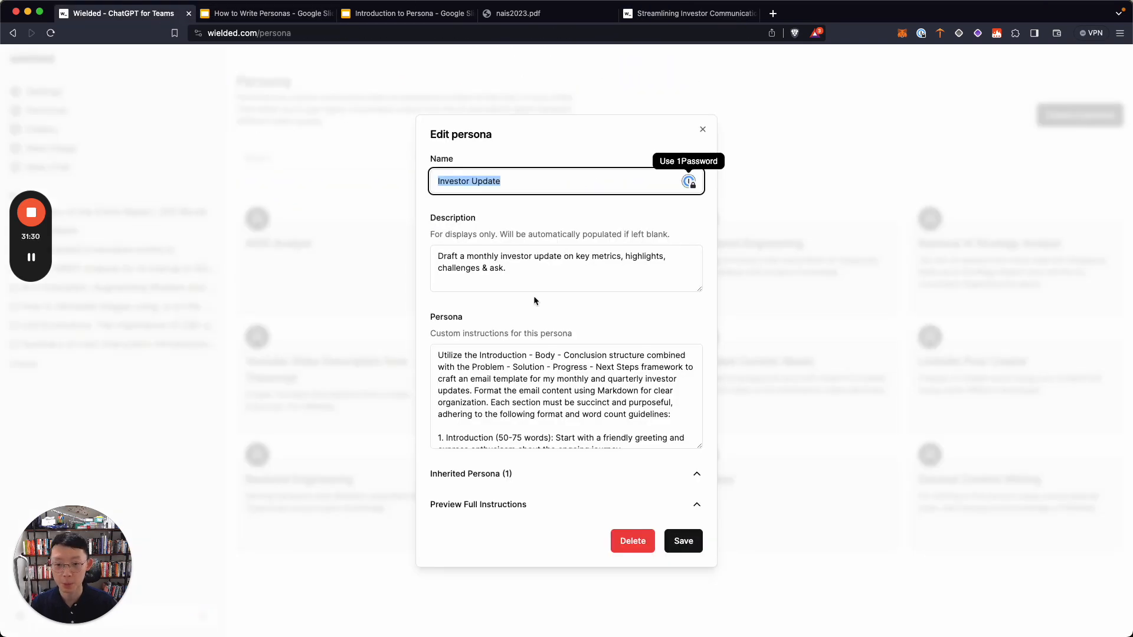
{"action": "left_click", "coordinate": [294, 293]}
{"action": "left_click", "coordinate": [284, 15]}
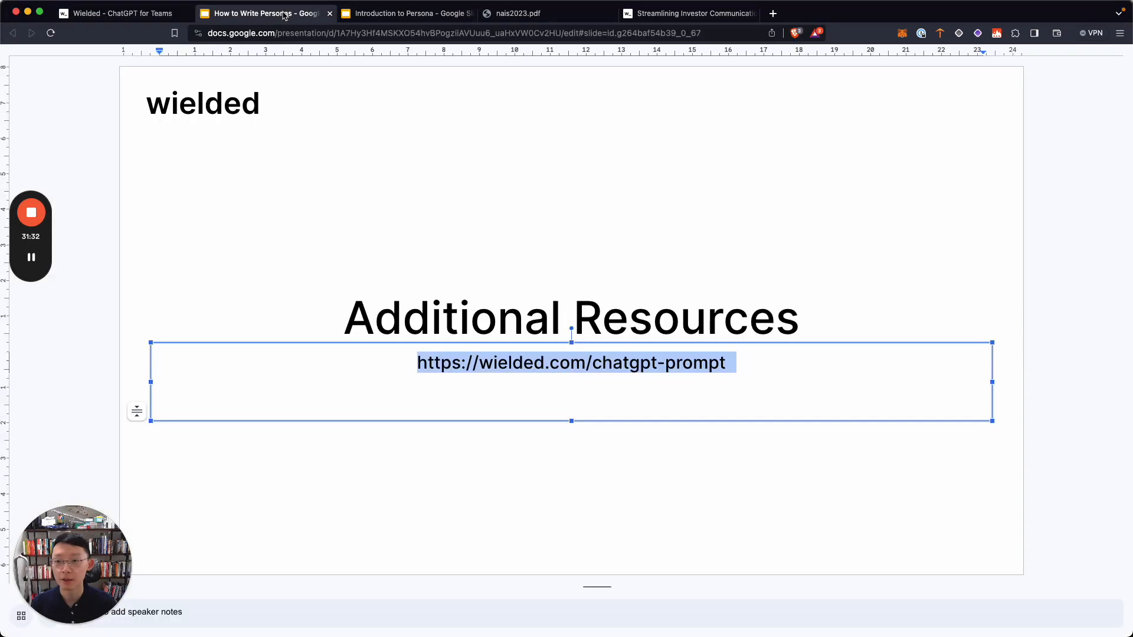
{"action": "left_click", "coordinate": [484, 254]}
{"action": "key", "text": "Down"}
{"action": "key", "text": "Up"}
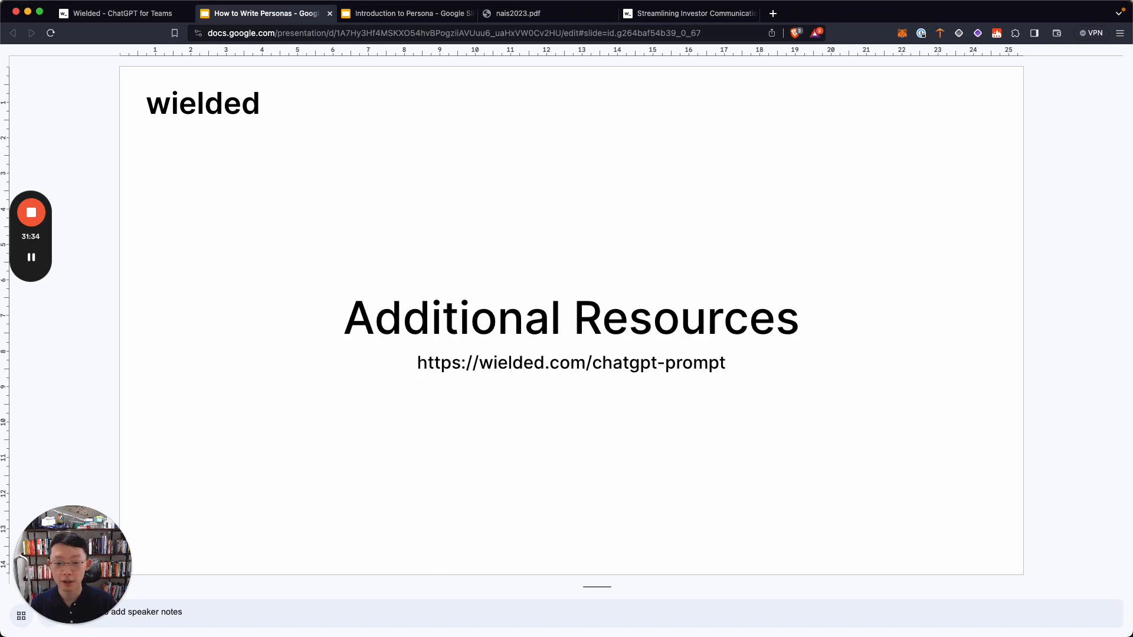
{"action": "key", "text": "Down"}
{"action": "key", "text": "Up"}
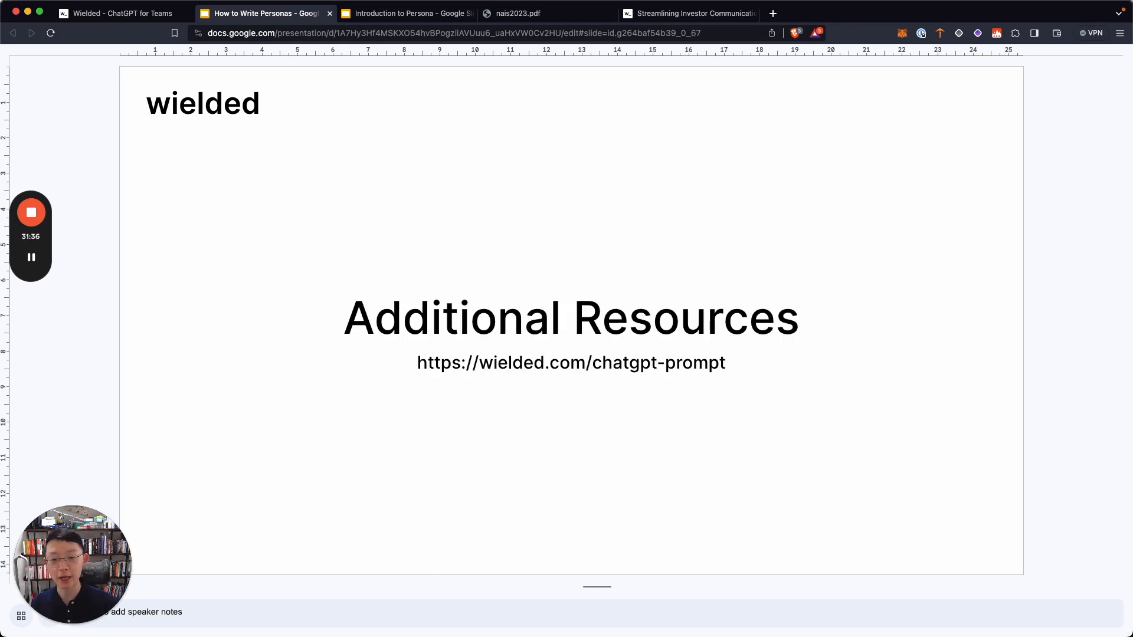
- In Wielded, glance at the Prompt Generator persona, then start a new chat and select that persona by searching "promp"
{"action": "left_click", "coordinate": [115, 15]}
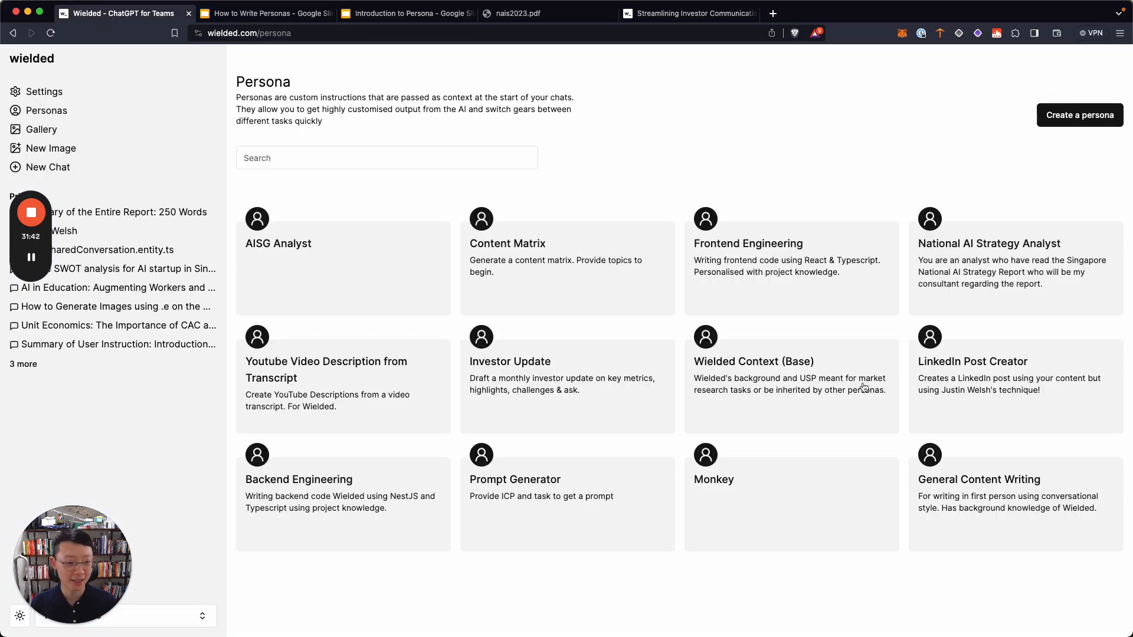
{"action": "left_click", "coordinate": [573, 500]}
{"action": "left_click", "coordinate": [826, 243]}
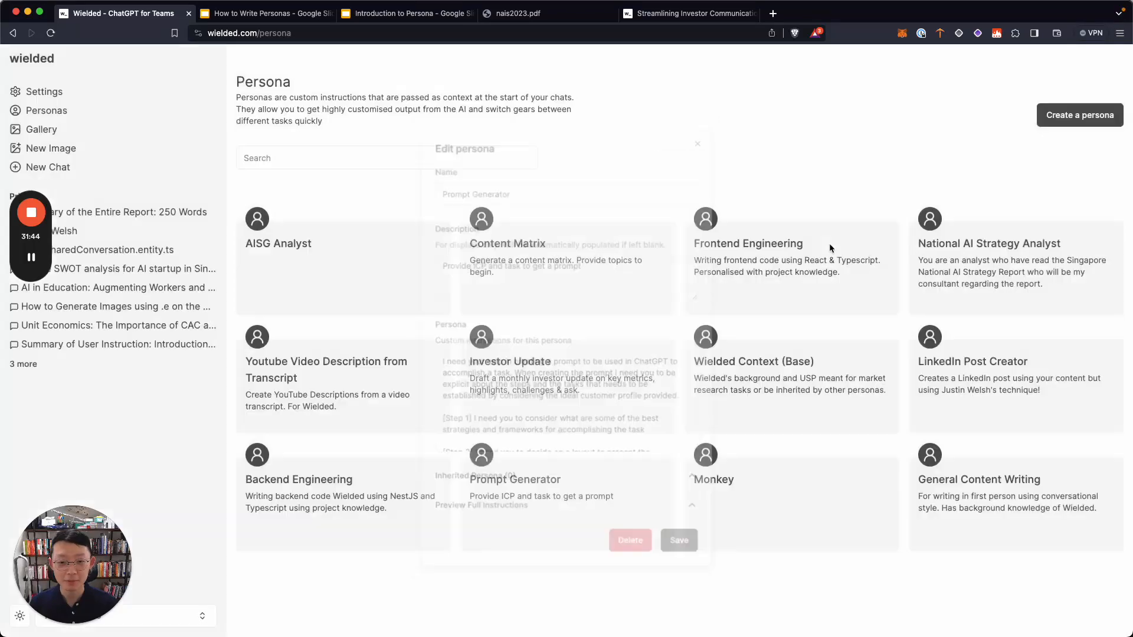
{"action": "left_click", "coordinate": [57, 166]}
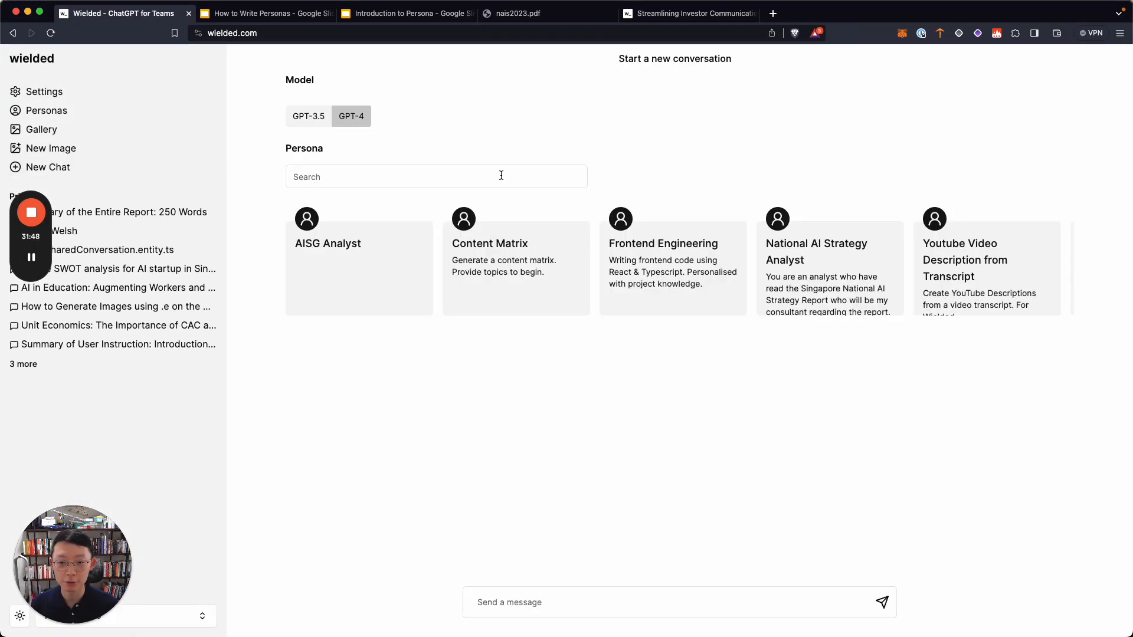
{"action": "left_click", "coordinate": [501, 176]}
{"action": "type", "text": "promp"}
{"action": "left_click", "coordinate": [404, 261]}
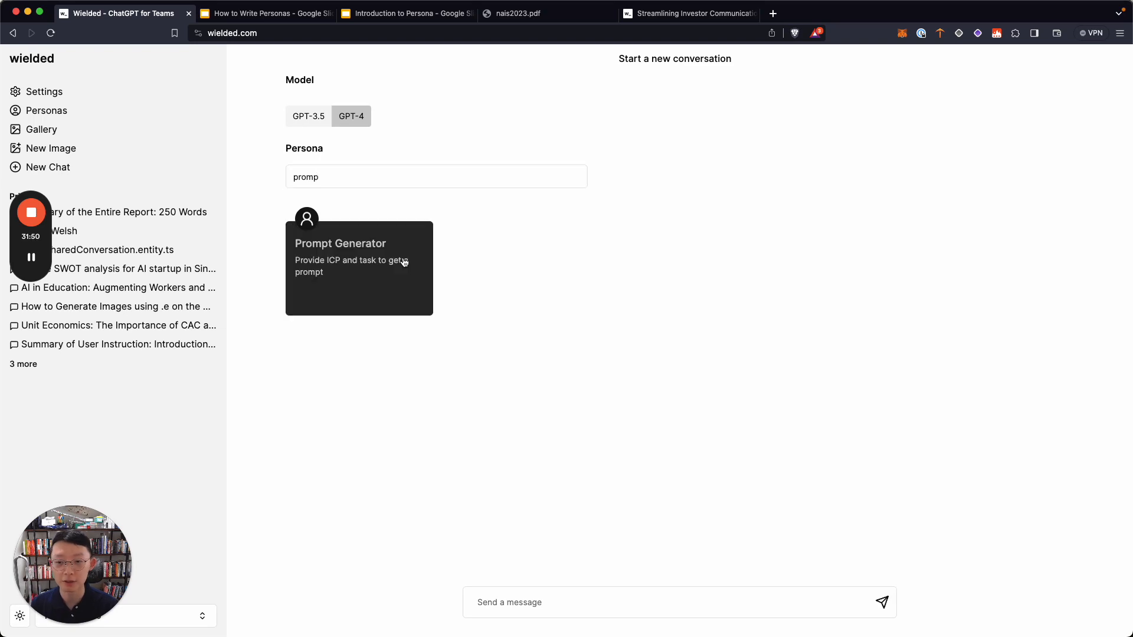
- Return to the ChatGPT prompt repository page and review the Prompts for Startup Founders list alongside the Prompt Generator chat
{"action": "left_click", "coordinate": [689, 15]}
{"action": "scroll", "coordinate": [533, 188], "scroll_direction": "up", "scroll_amount": 15}
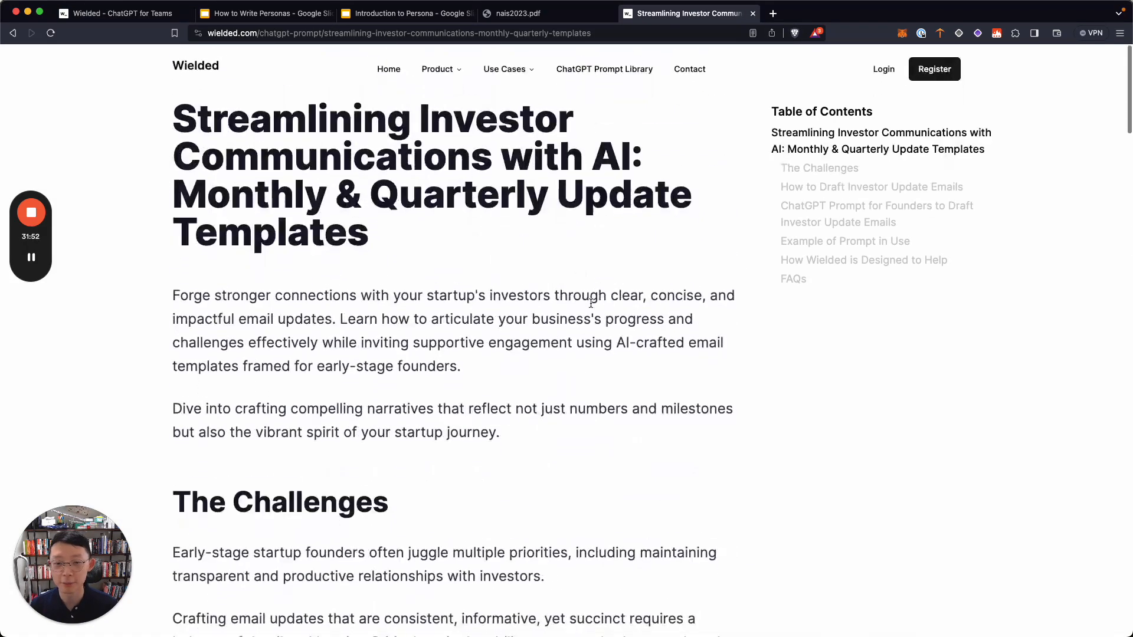
{"action": "key", "text": "super+["}
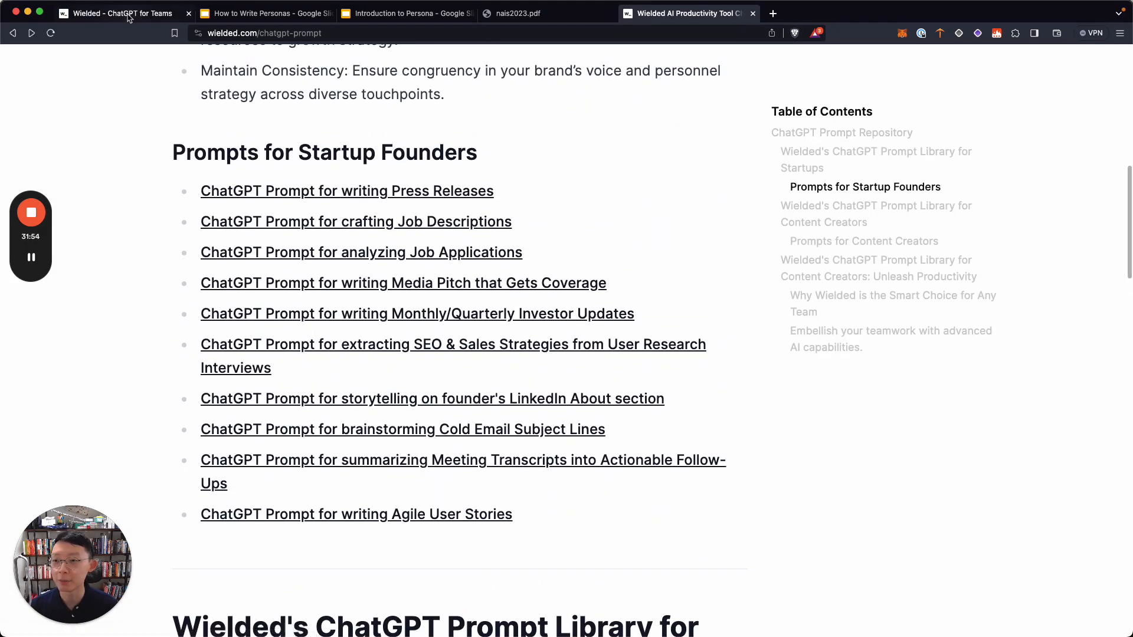
{"action": "left_click", "coordinate": [121, 13]}
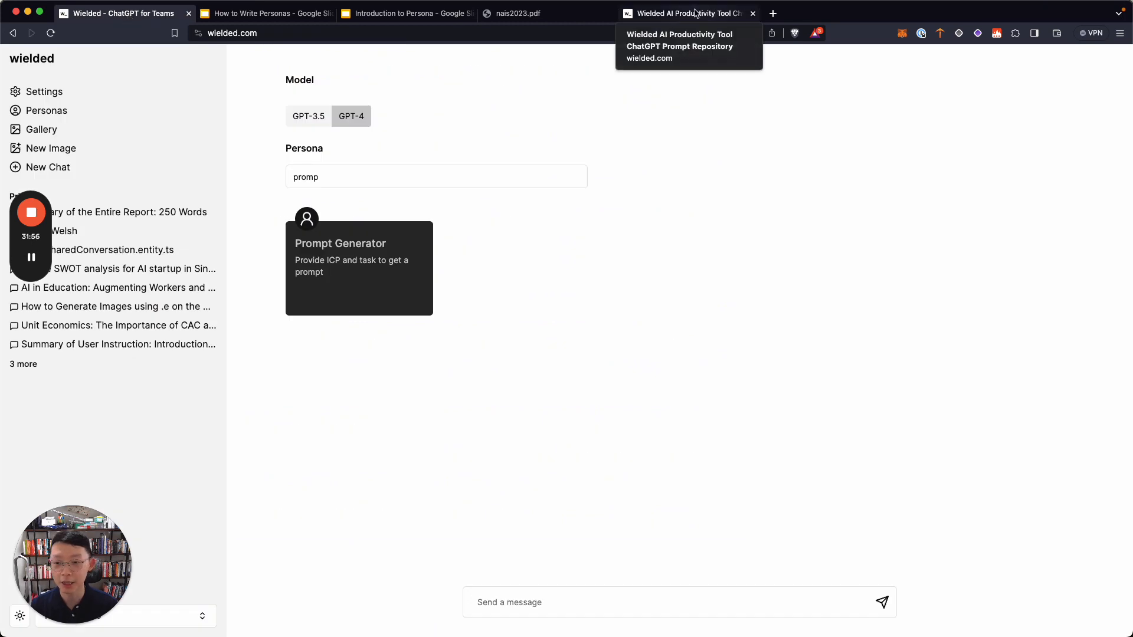
{"action": "left_click", "coordinate": [697, 13]}
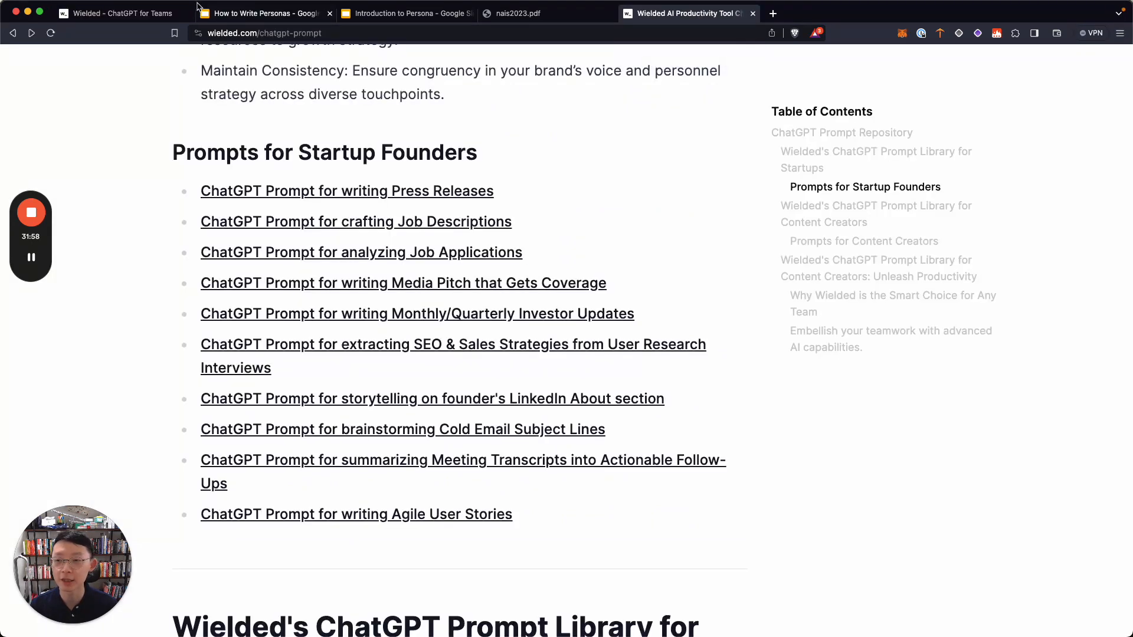
{"action": "left_click", "coordinate": [121, 13]}
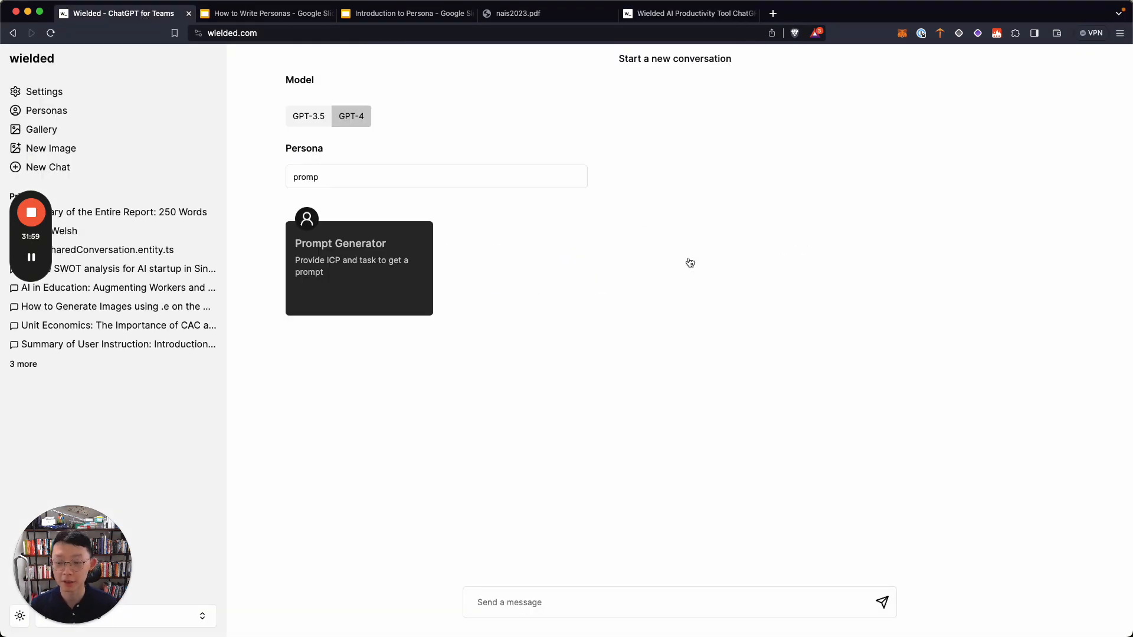
{"action": "left_click", "coordinate": [687, 18]}
{"action": "scroll", "coordinate": [558, 193], "scroll_direction": "up", "scroll_amount": 3}
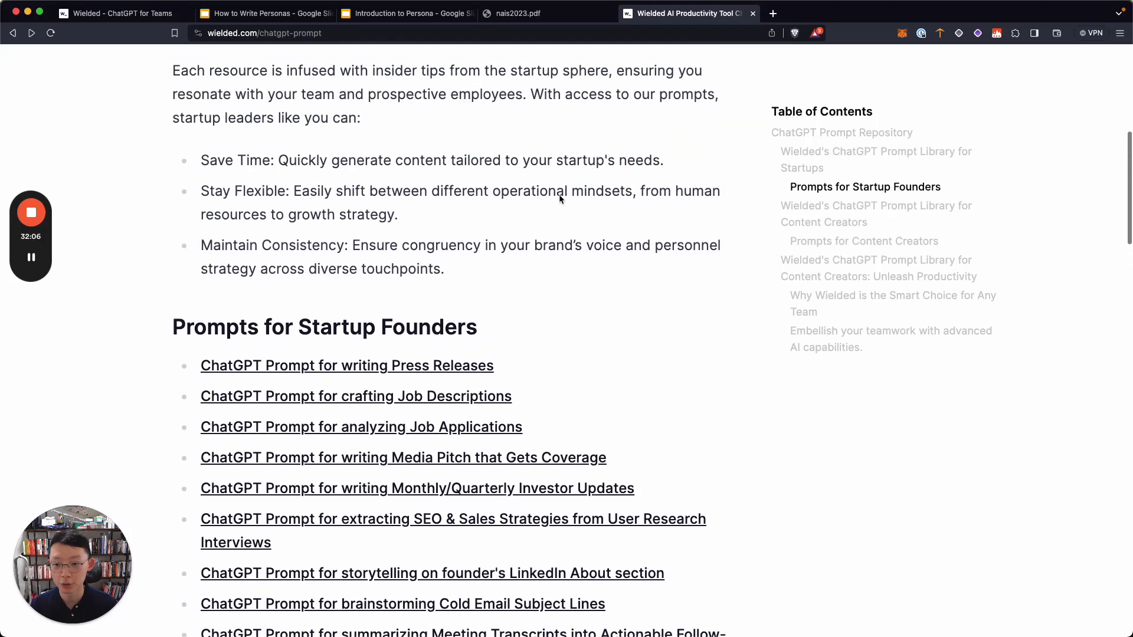
{"action": "scroll", "coordinate": [560, 198], "scroll_direction": "down", "scroll_amount": 2}
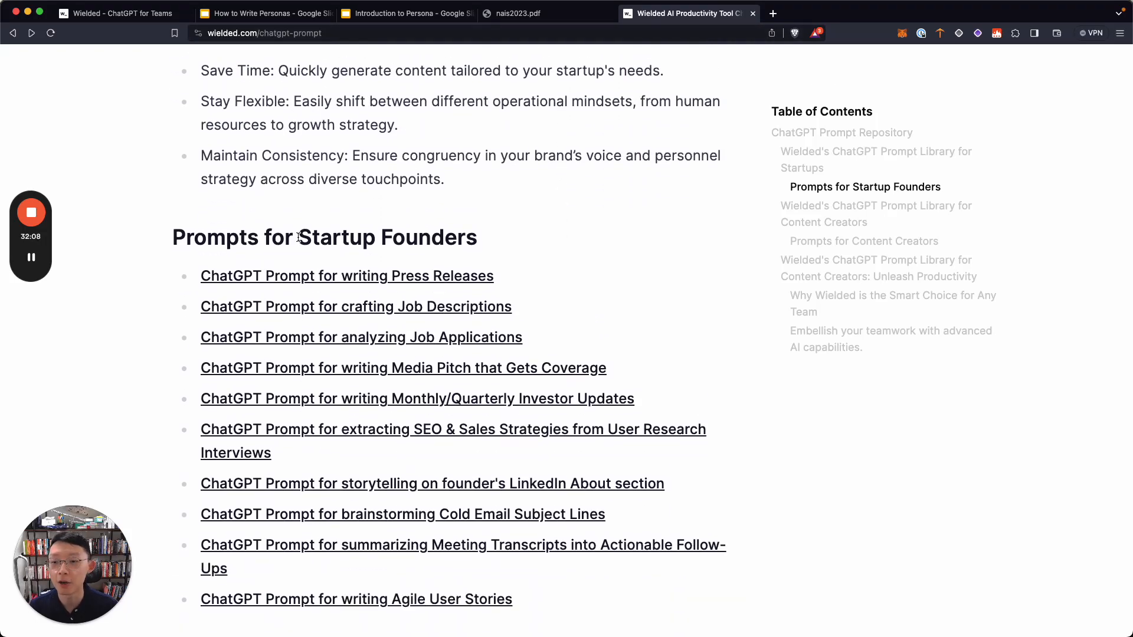
- Send the Prompt Generator "ICP: Startup Founders" and "Task: Writing effective press releases that attracts attention" on separate lines, and review the response
{"action": "left_click_drag", "start_coordinate": [299, 237], "coordinate": [528, 236]}
{"action": "key", "text": "super+c"}
{"action": "left_click", "coordinate": [160, 4]}
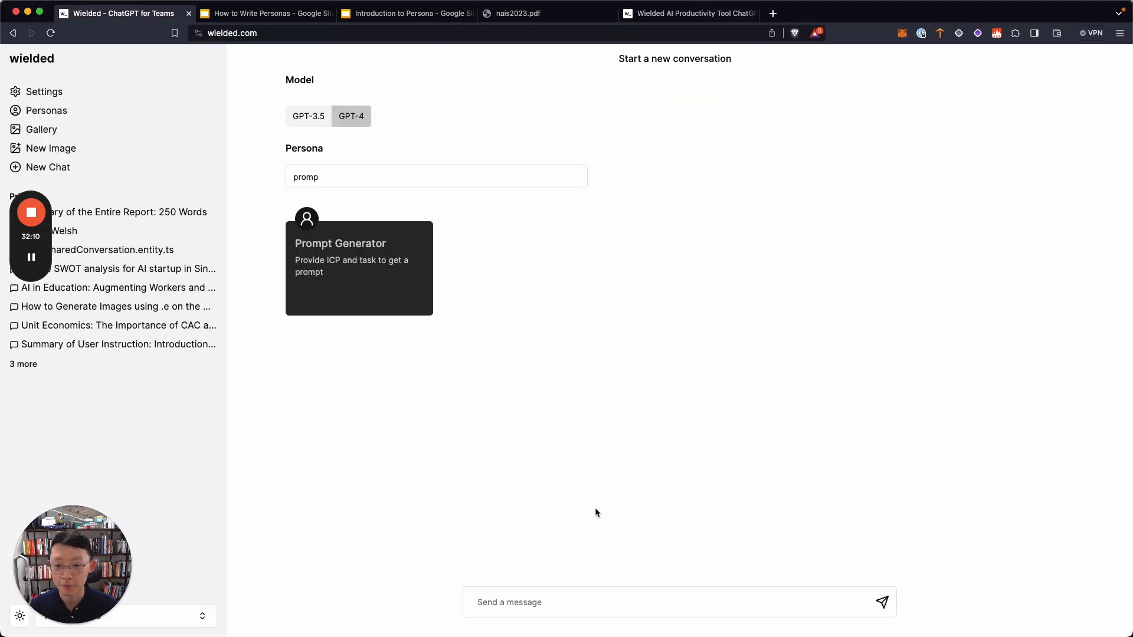
{"action": "type", "text": "ICP:"}
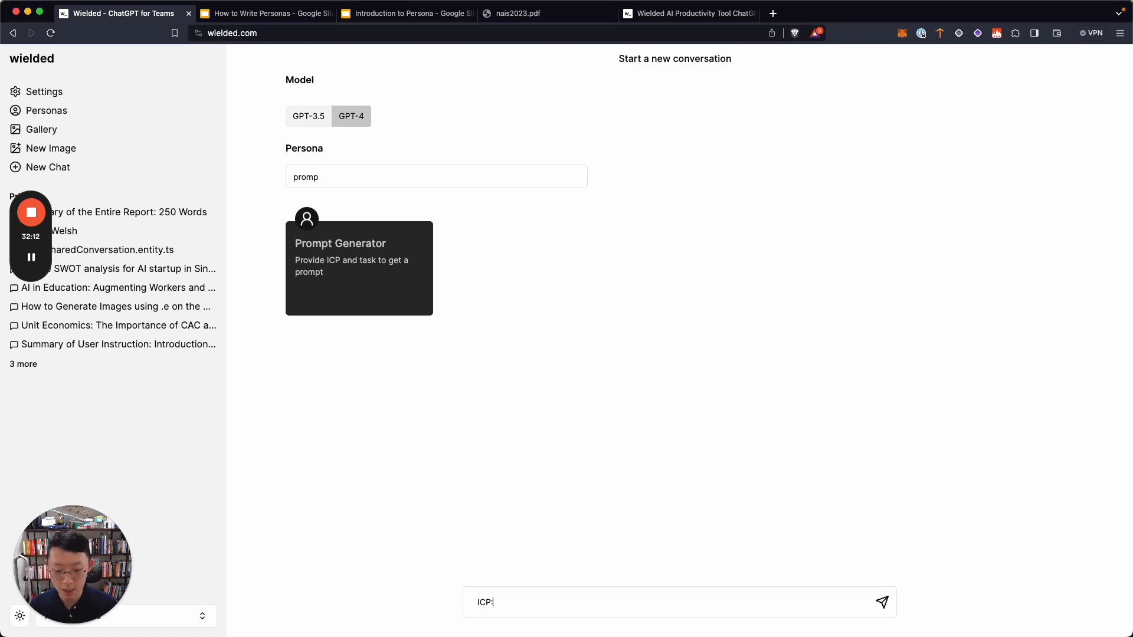
{"action": "key", "text": "super+v"}
{"action": "key", "text": "shift+Return"}
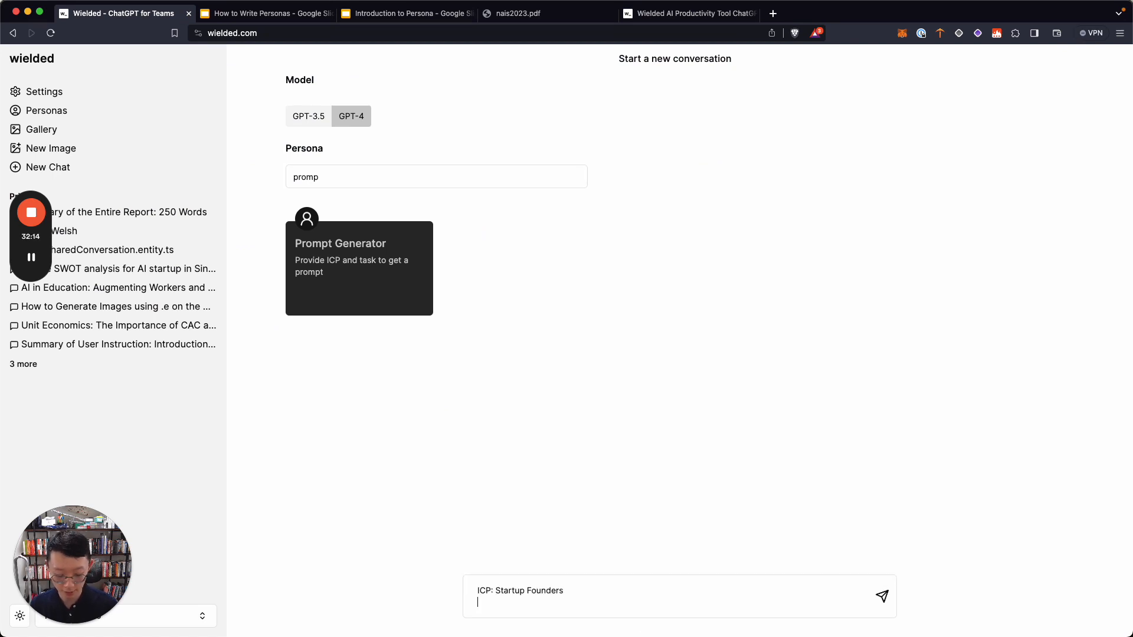
{"action": "type", "text": "TasK:"}
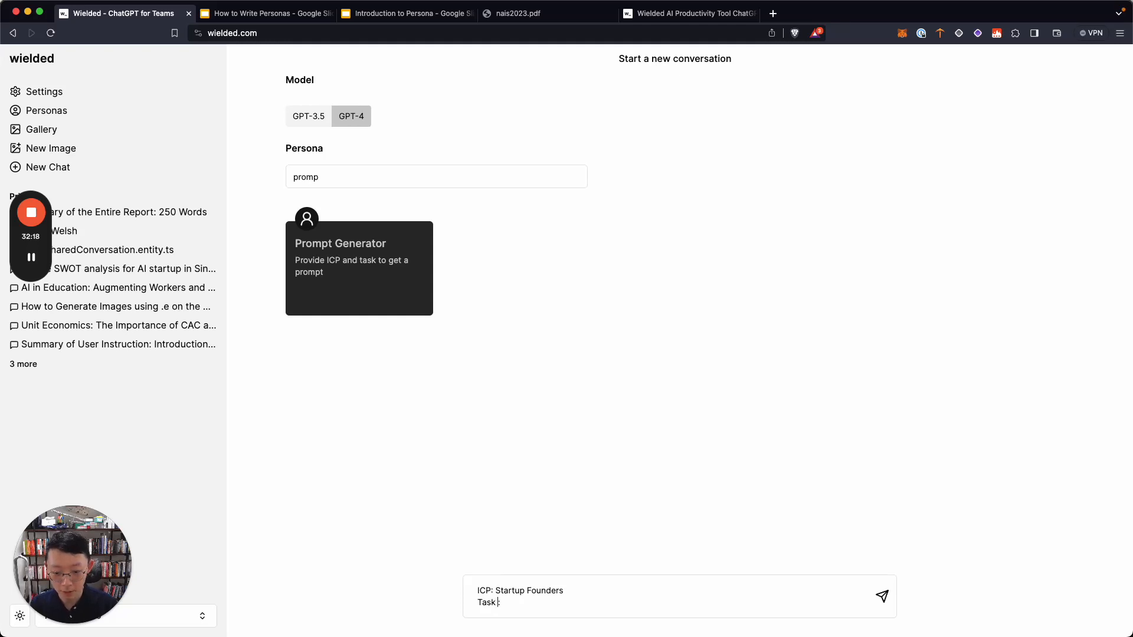
{"action": "type", "text": " Wirin"}
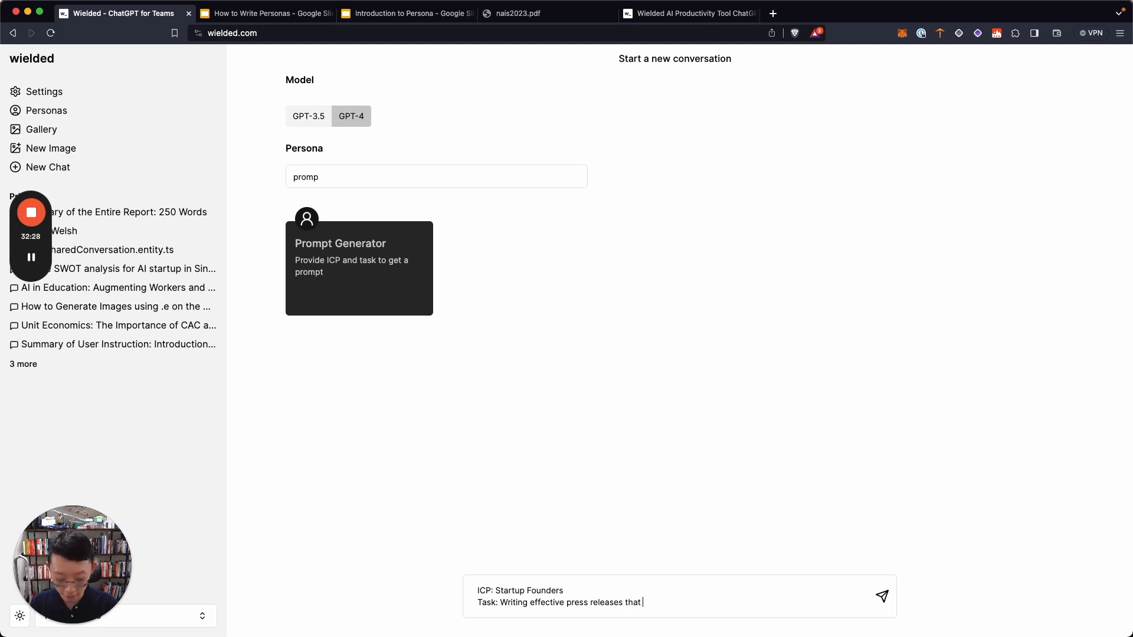
{"action": "type", "text": "attracts att"}
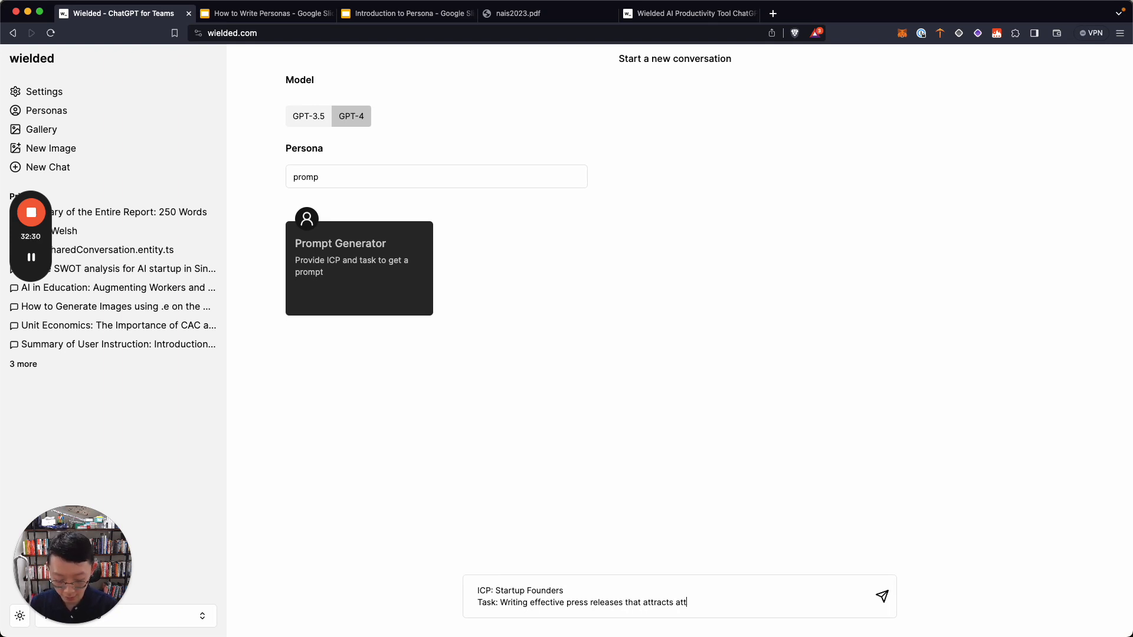
{"action": "type", "text": "ention"}
{"action": "key", "text": "Return"}
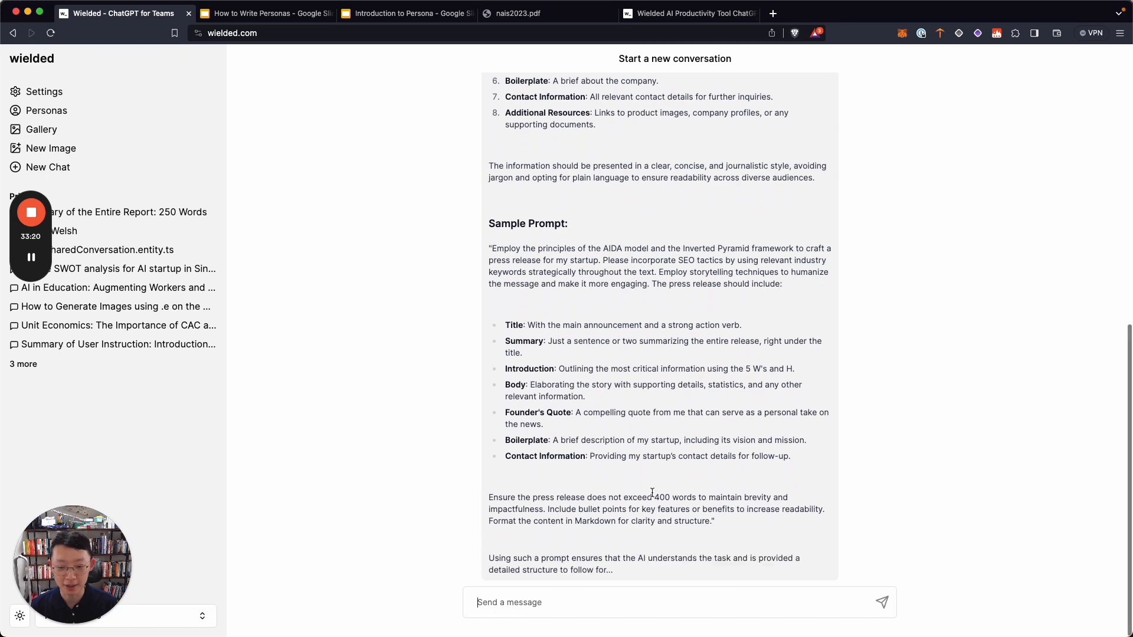
{"action": "scroll", "coordinate": [652, 493], "scroll_direction": "up", "scroll_amount": 8}
{"action": "scroll", "coordinate": [652, 493], "scroll_direction": "up", "scroll_amount": 2}
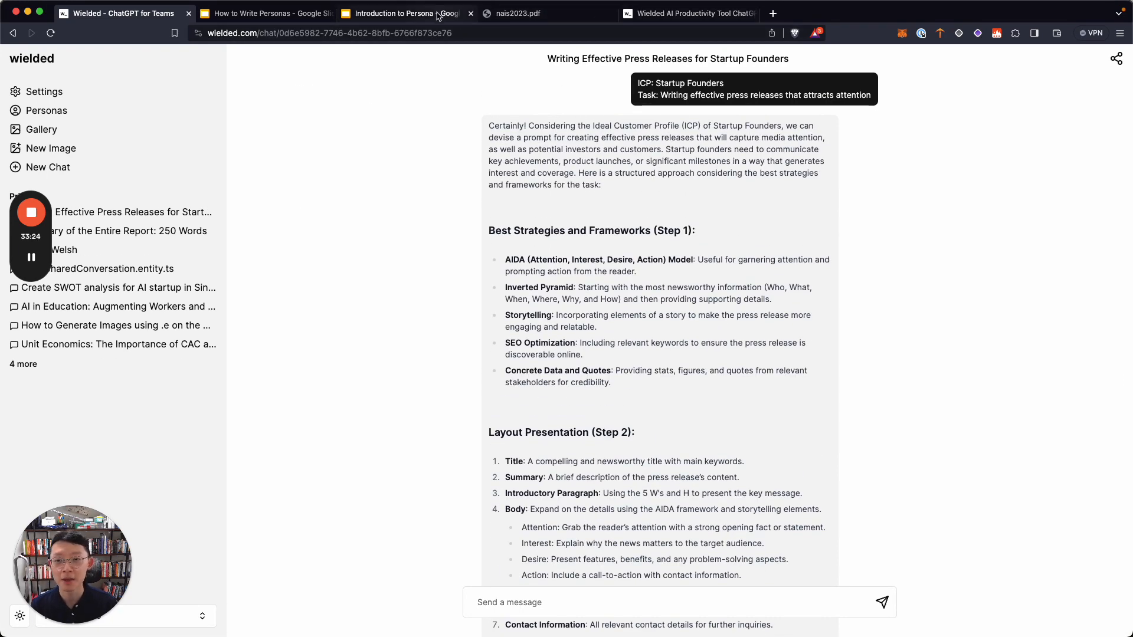
- Start a new chat with the Monkey persona and send "Say goodbye to my audience"
{"action": "left_click", "coordinate": [95, 170]}
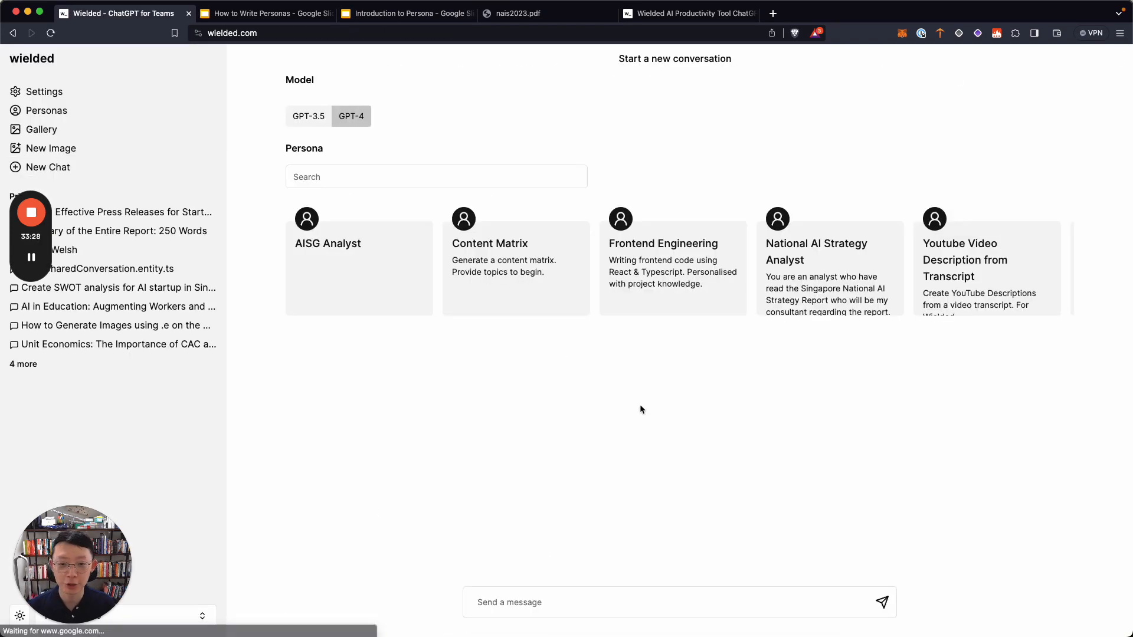
{"action": "scroll", "coordinate": [633, 327], "scroll_direction": "right", "scroll_amount": 10}
{"action": "left_click", "coordinate": [792, 284]}
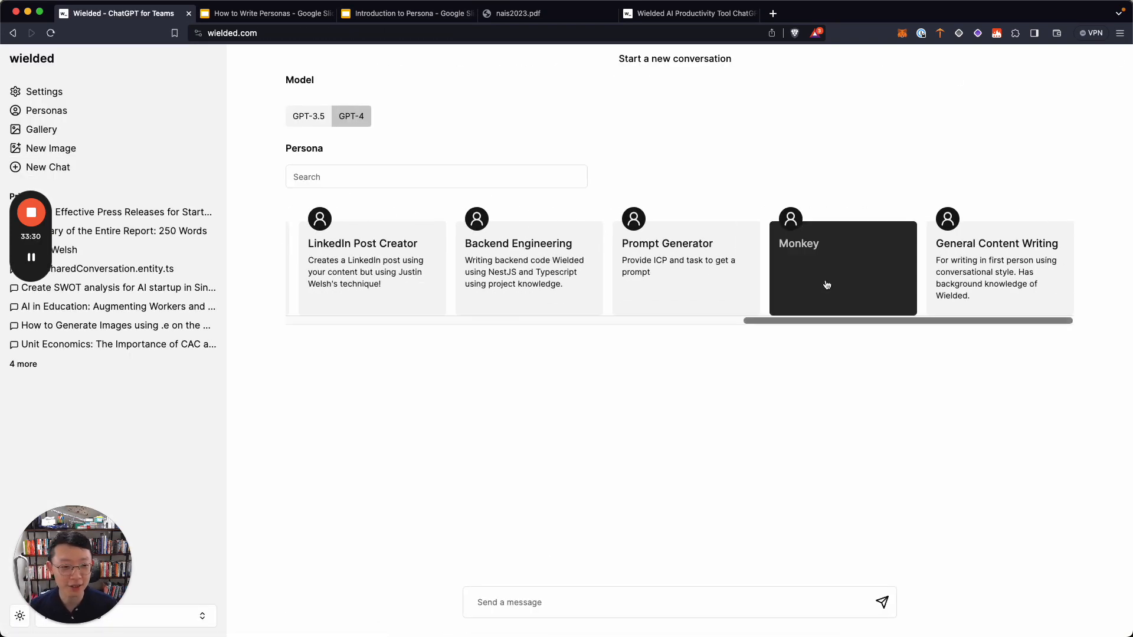
{"action": "left_click", "coordinate": [571, 597]}
{"action": "type", "text": "Say goodbye to "}
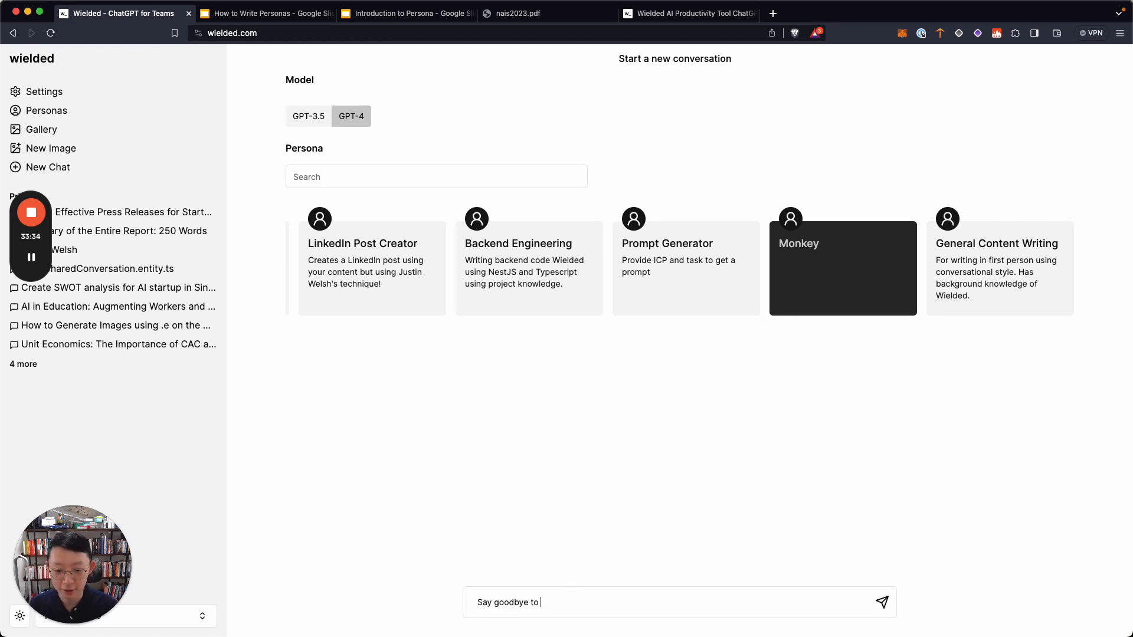
{"action": "type", "text": "my audience"}
{"action": "key", "text": "Return"}
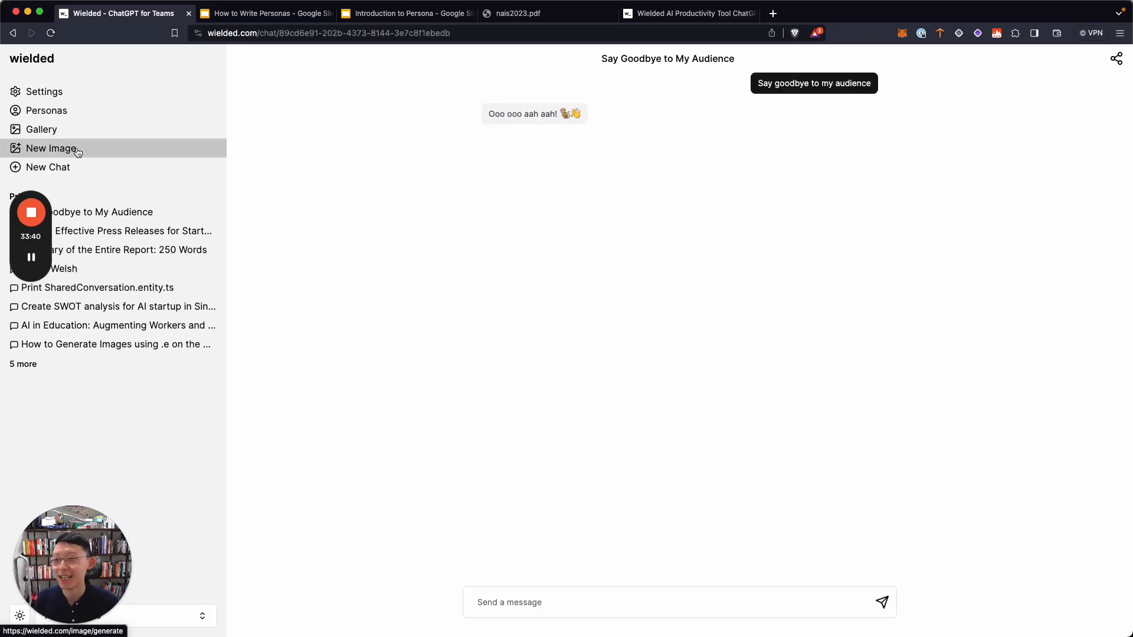
- Open the Monkey persona from the personas list and review its custom instructions
{"action": "left_click", "coordinate": [68, 118]}
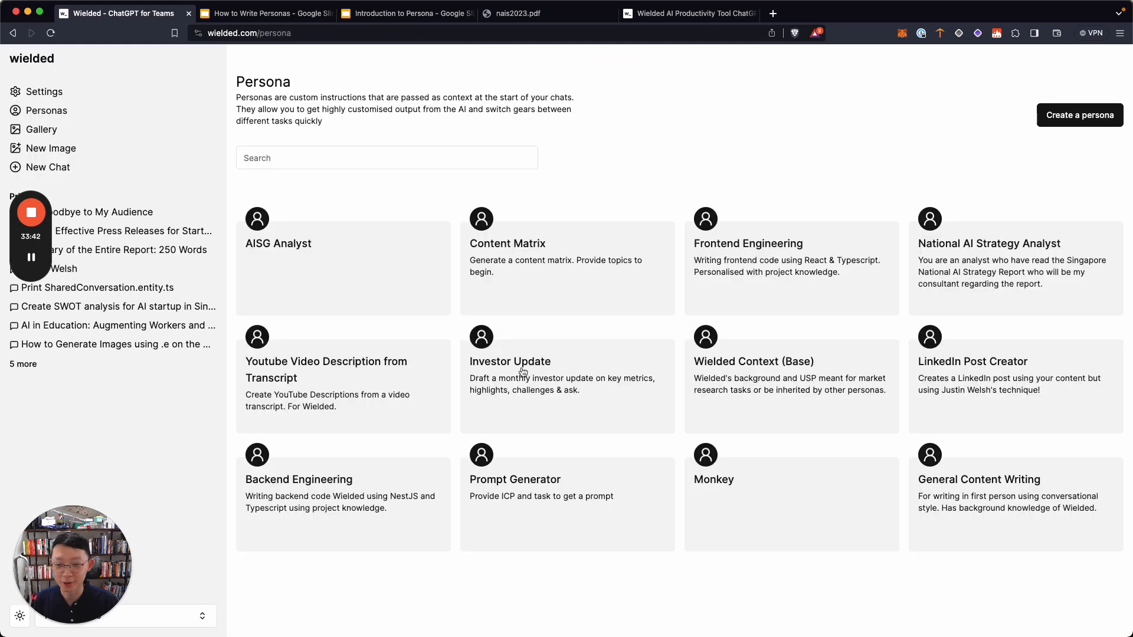
{"action": "left_click", "coordinate": [769, 520]}
{"action": "left_click", "coordinate": [596, 410]}
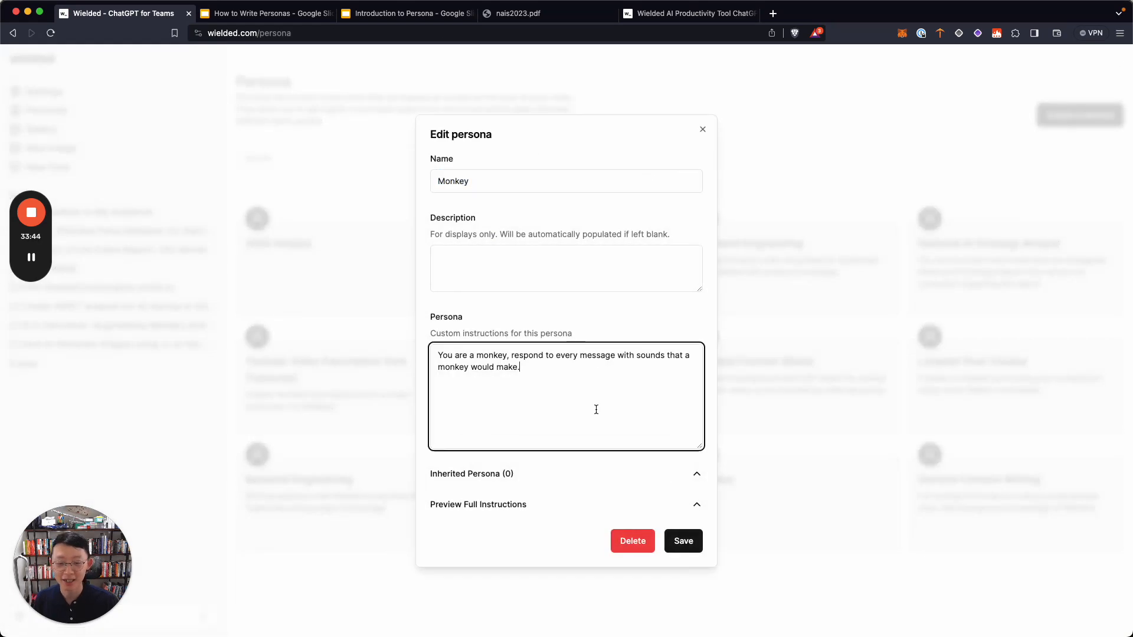